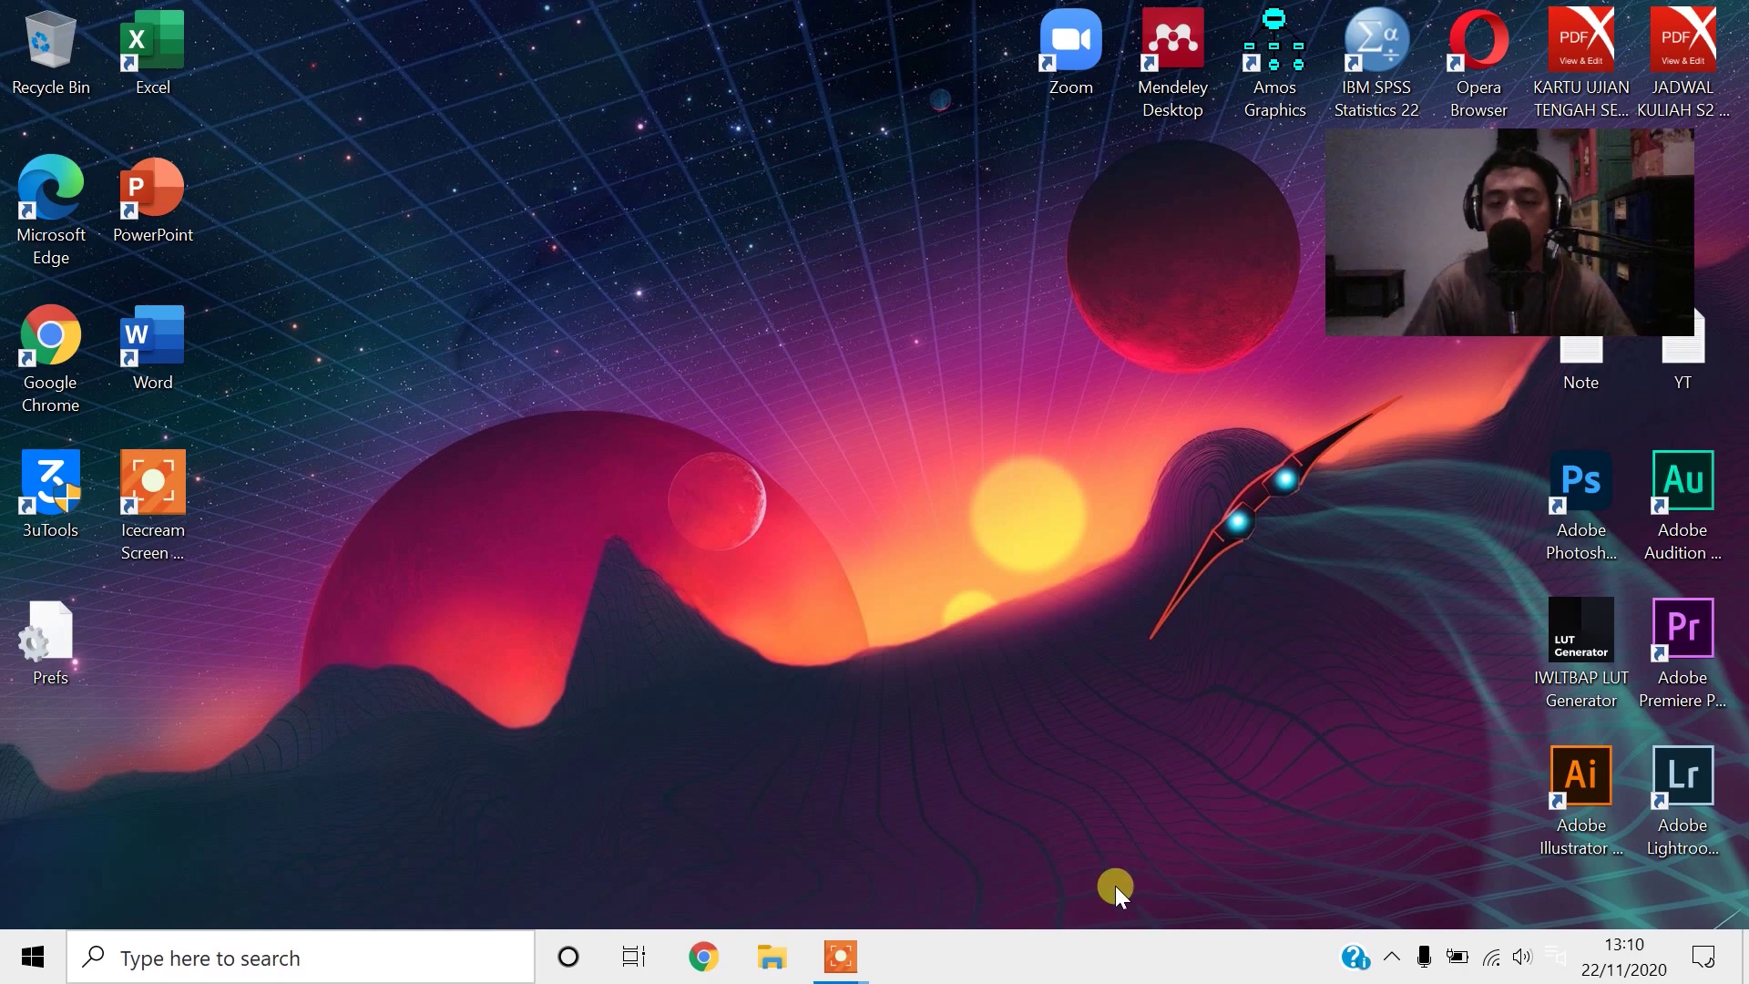
Step: Open the Control Panel page for uninstalling programs
left_click(347, 959)
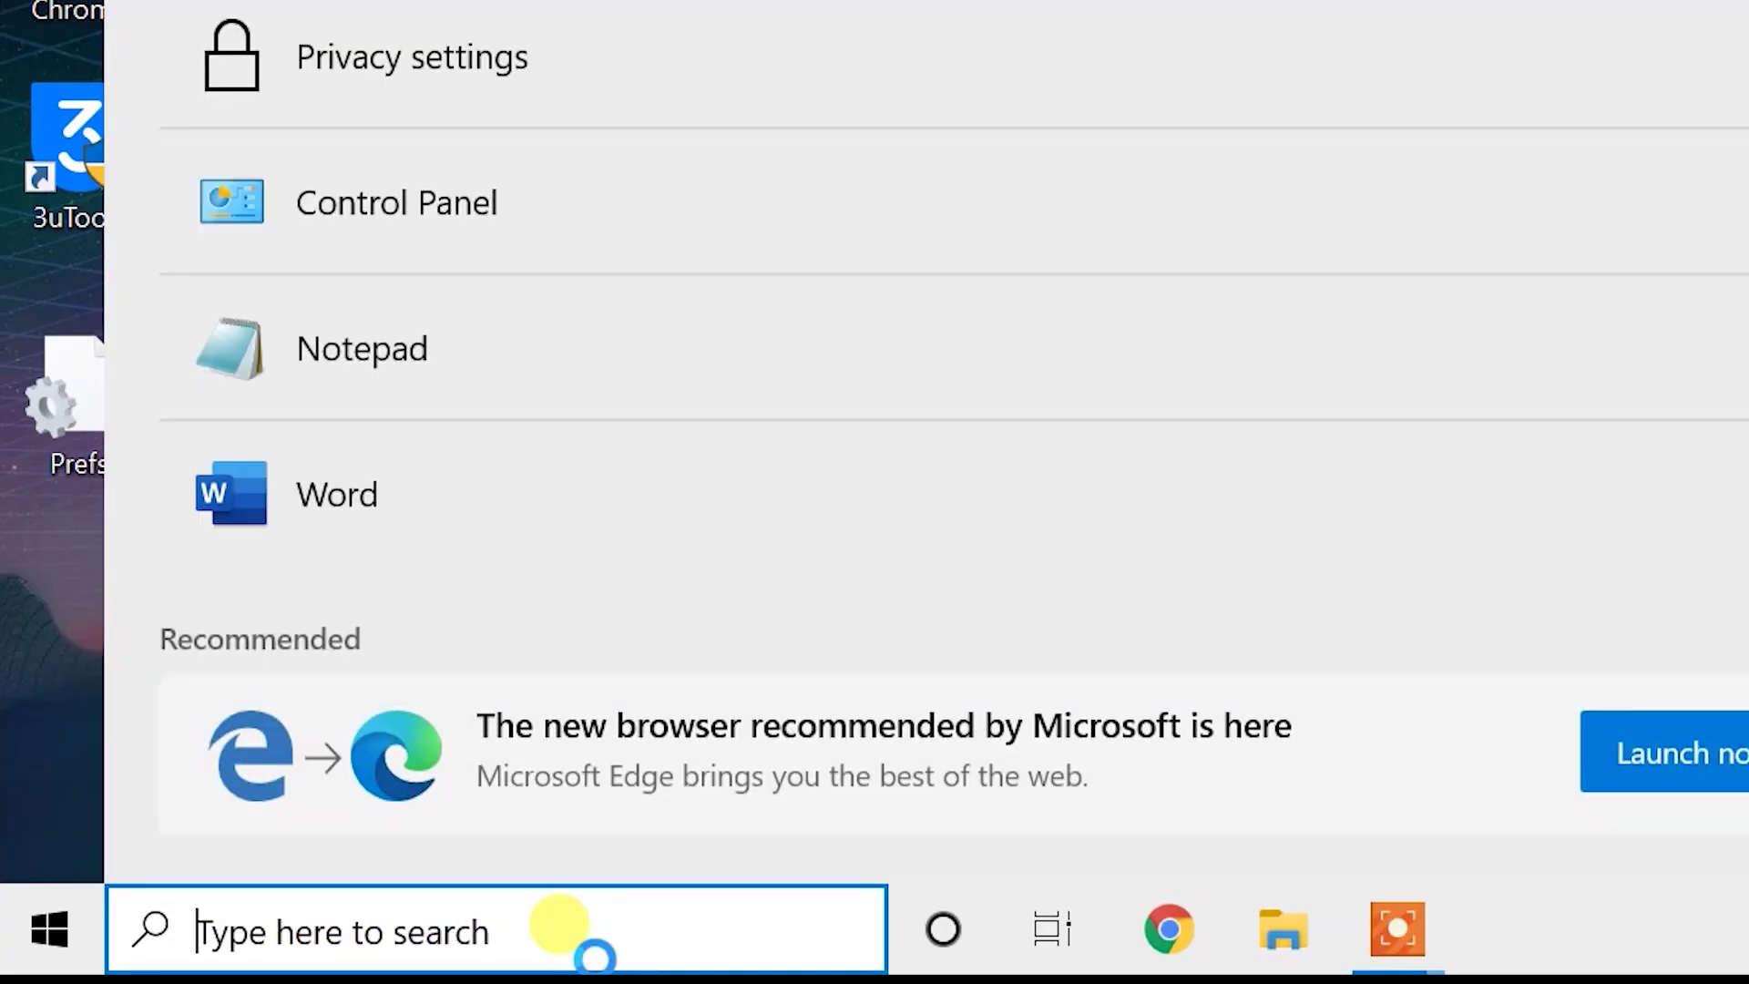
type("contr")
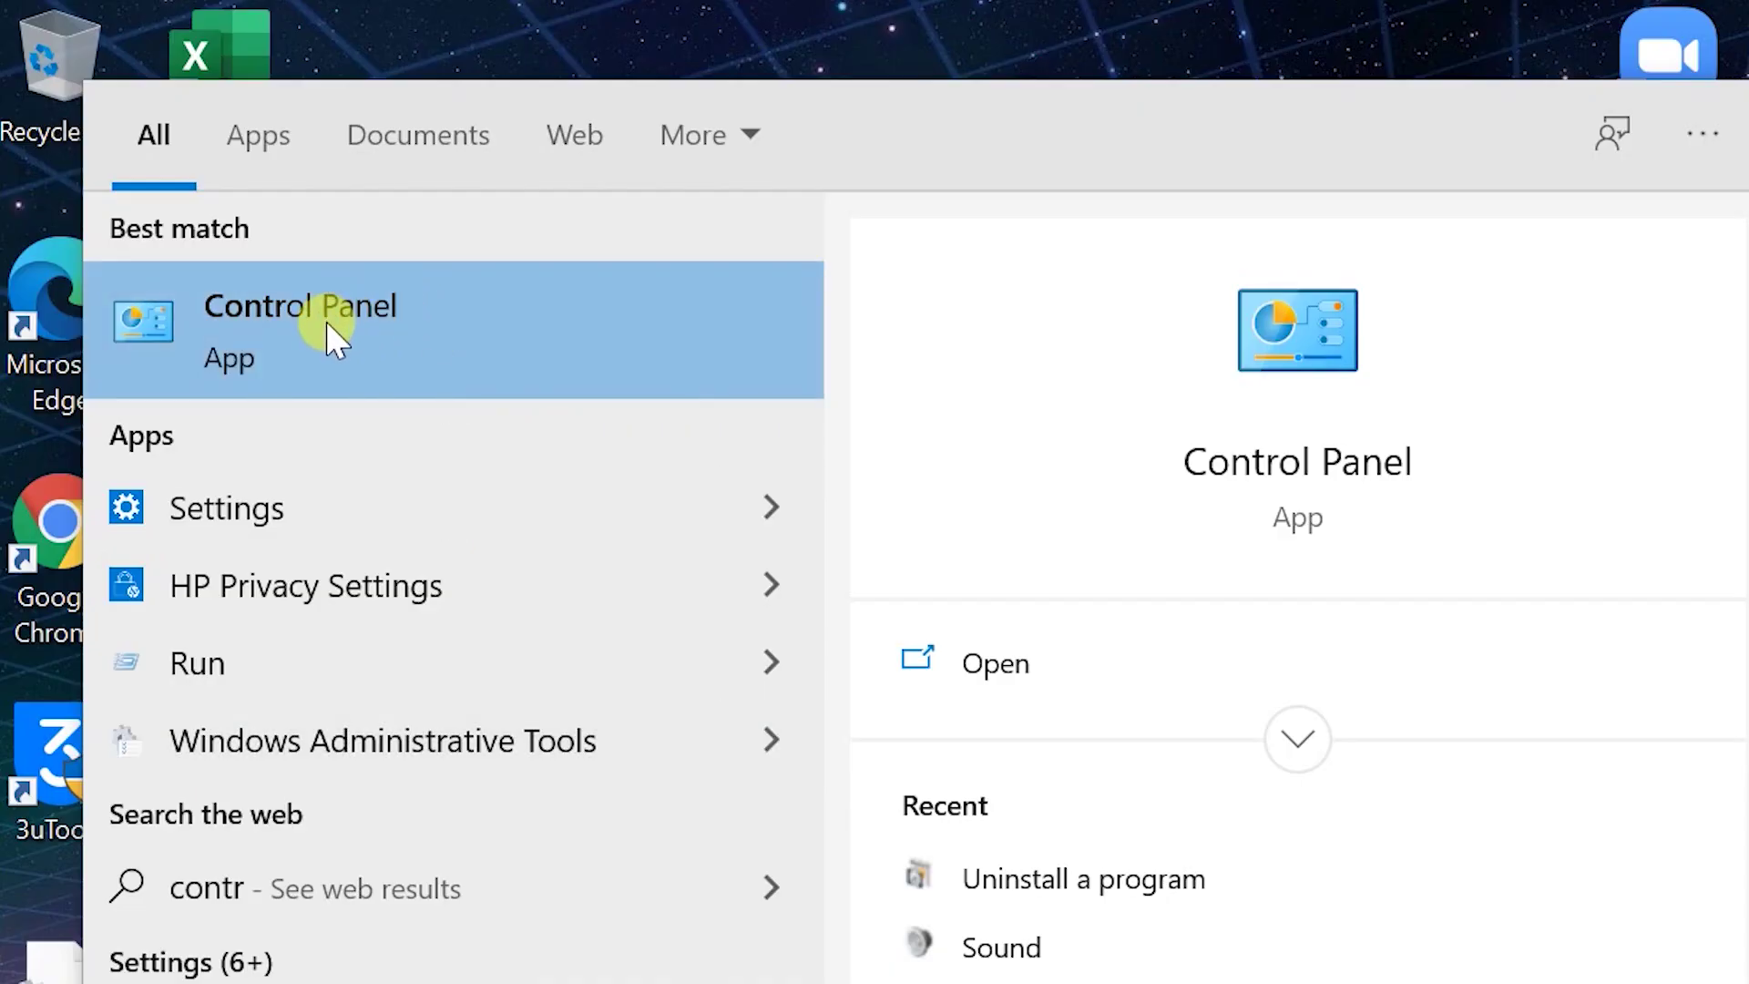
left_click(327, 321)
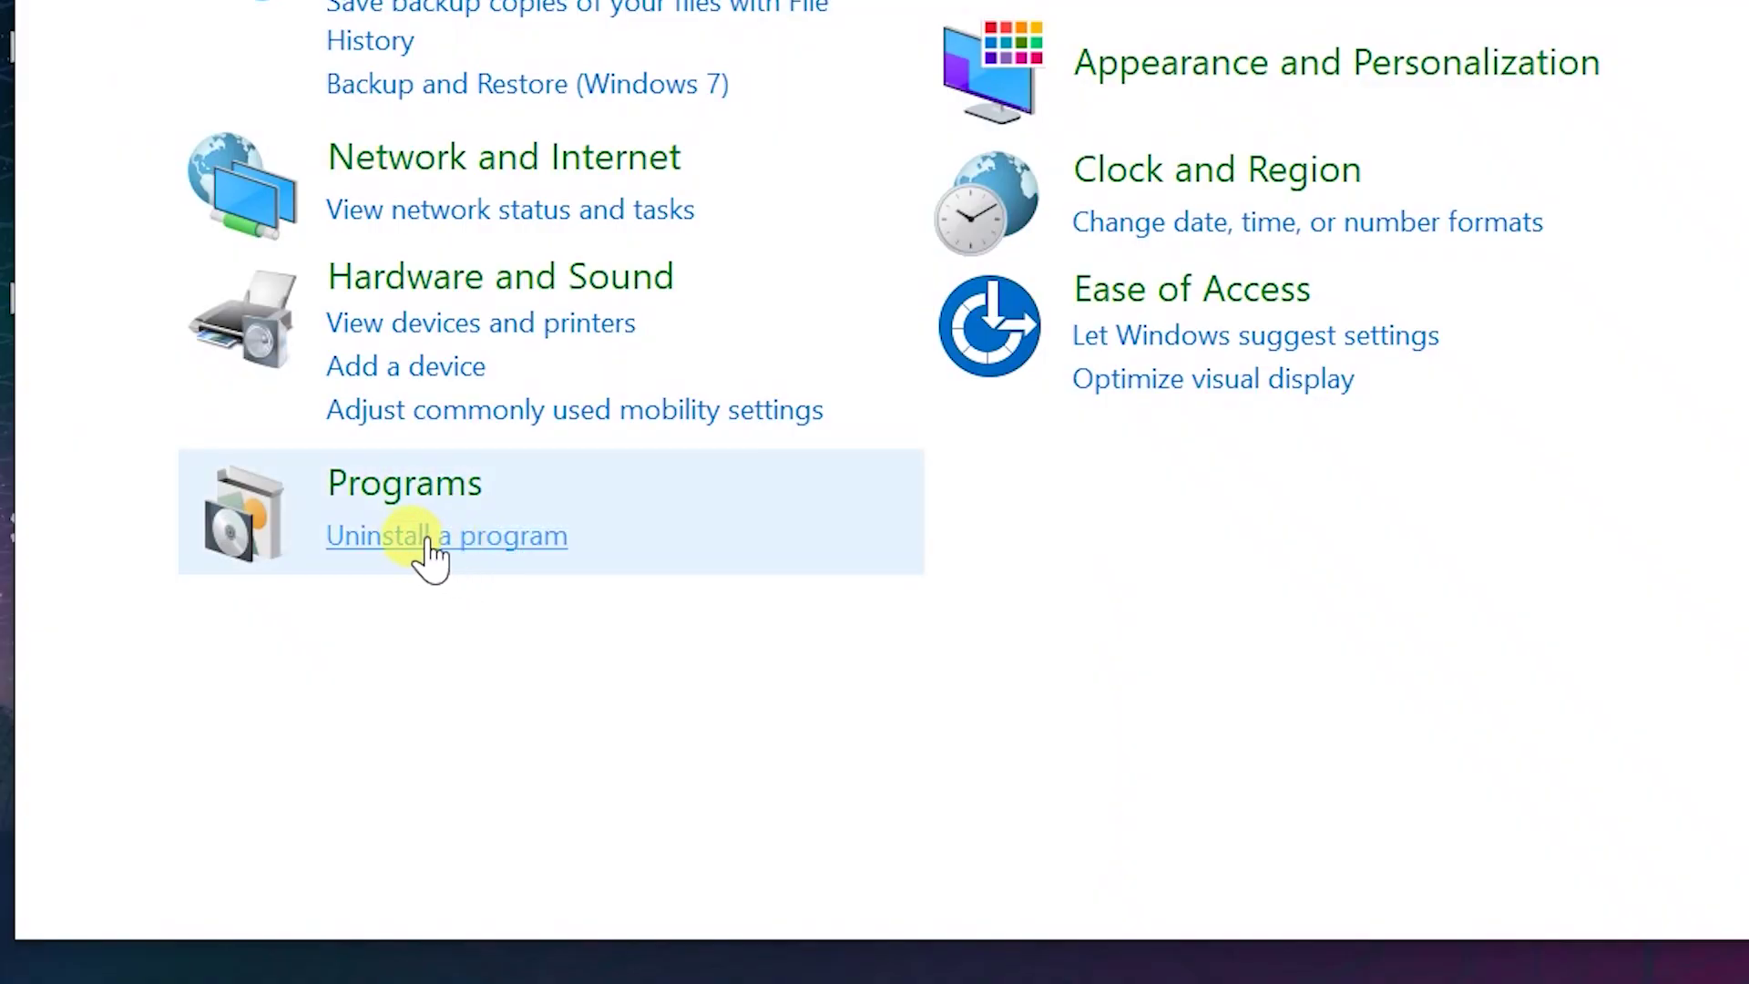
left_click(427, 542)
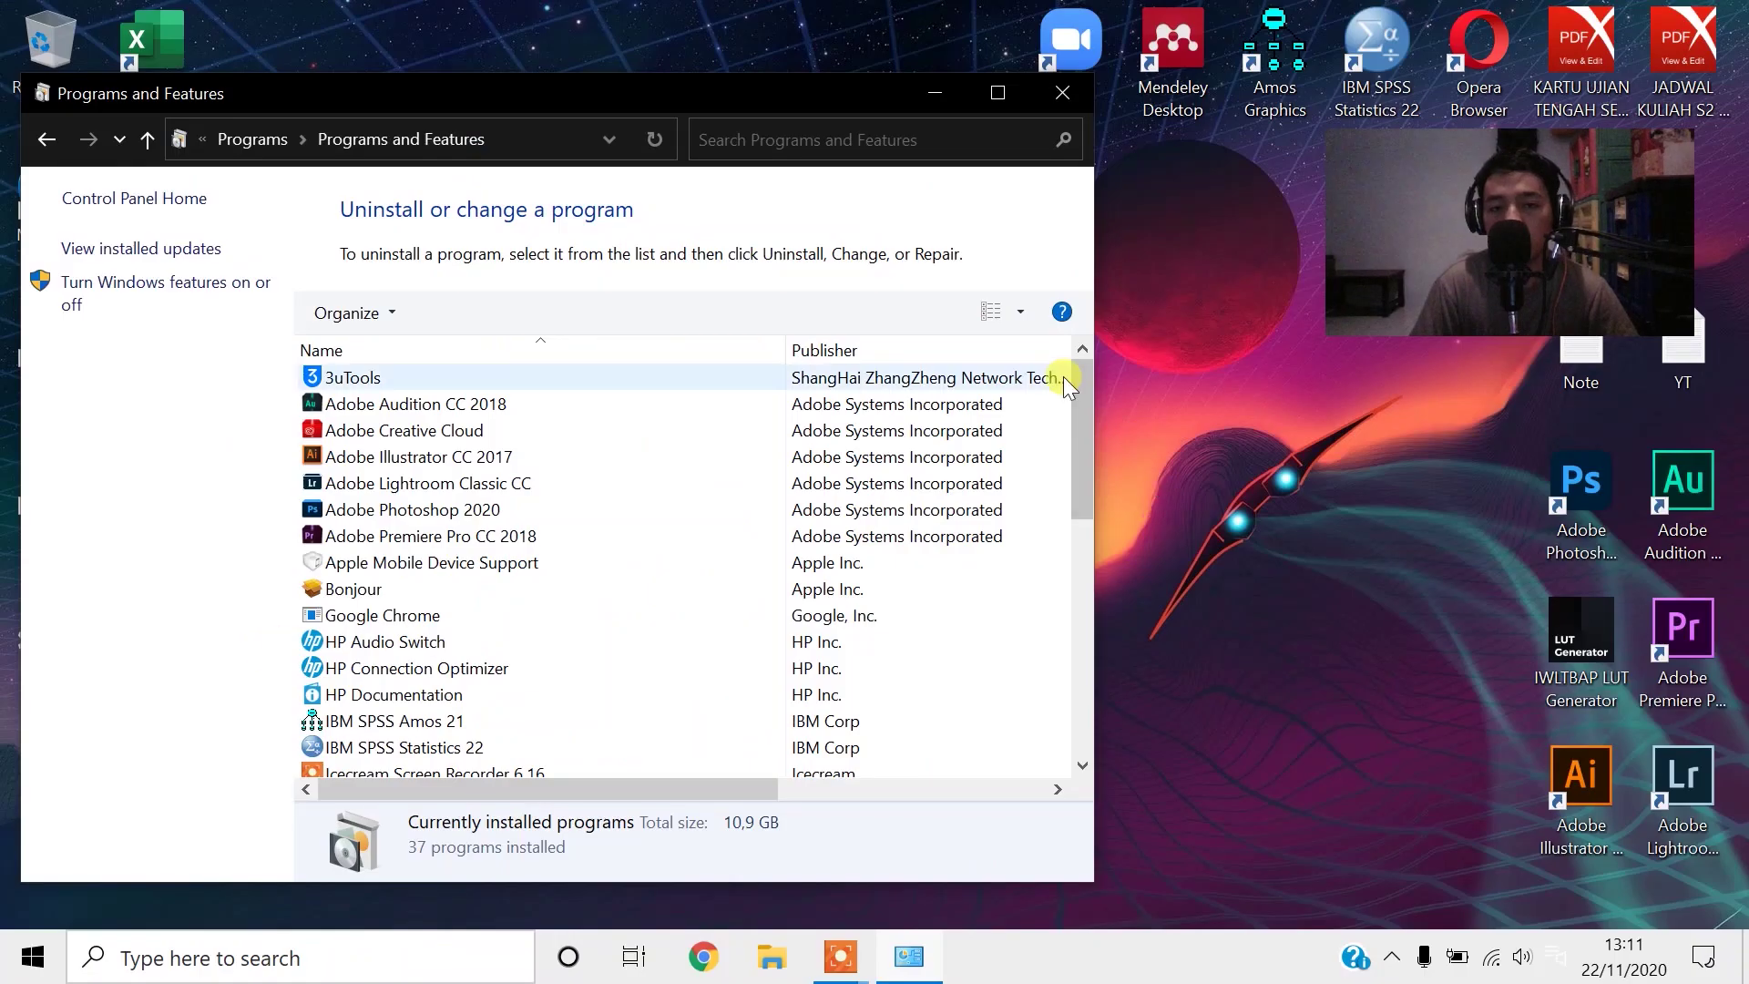
Step: Uninstall WildTangent Games and confirm removing it from the Programs list
left_click_drag(1079, 390, 1091, 625)
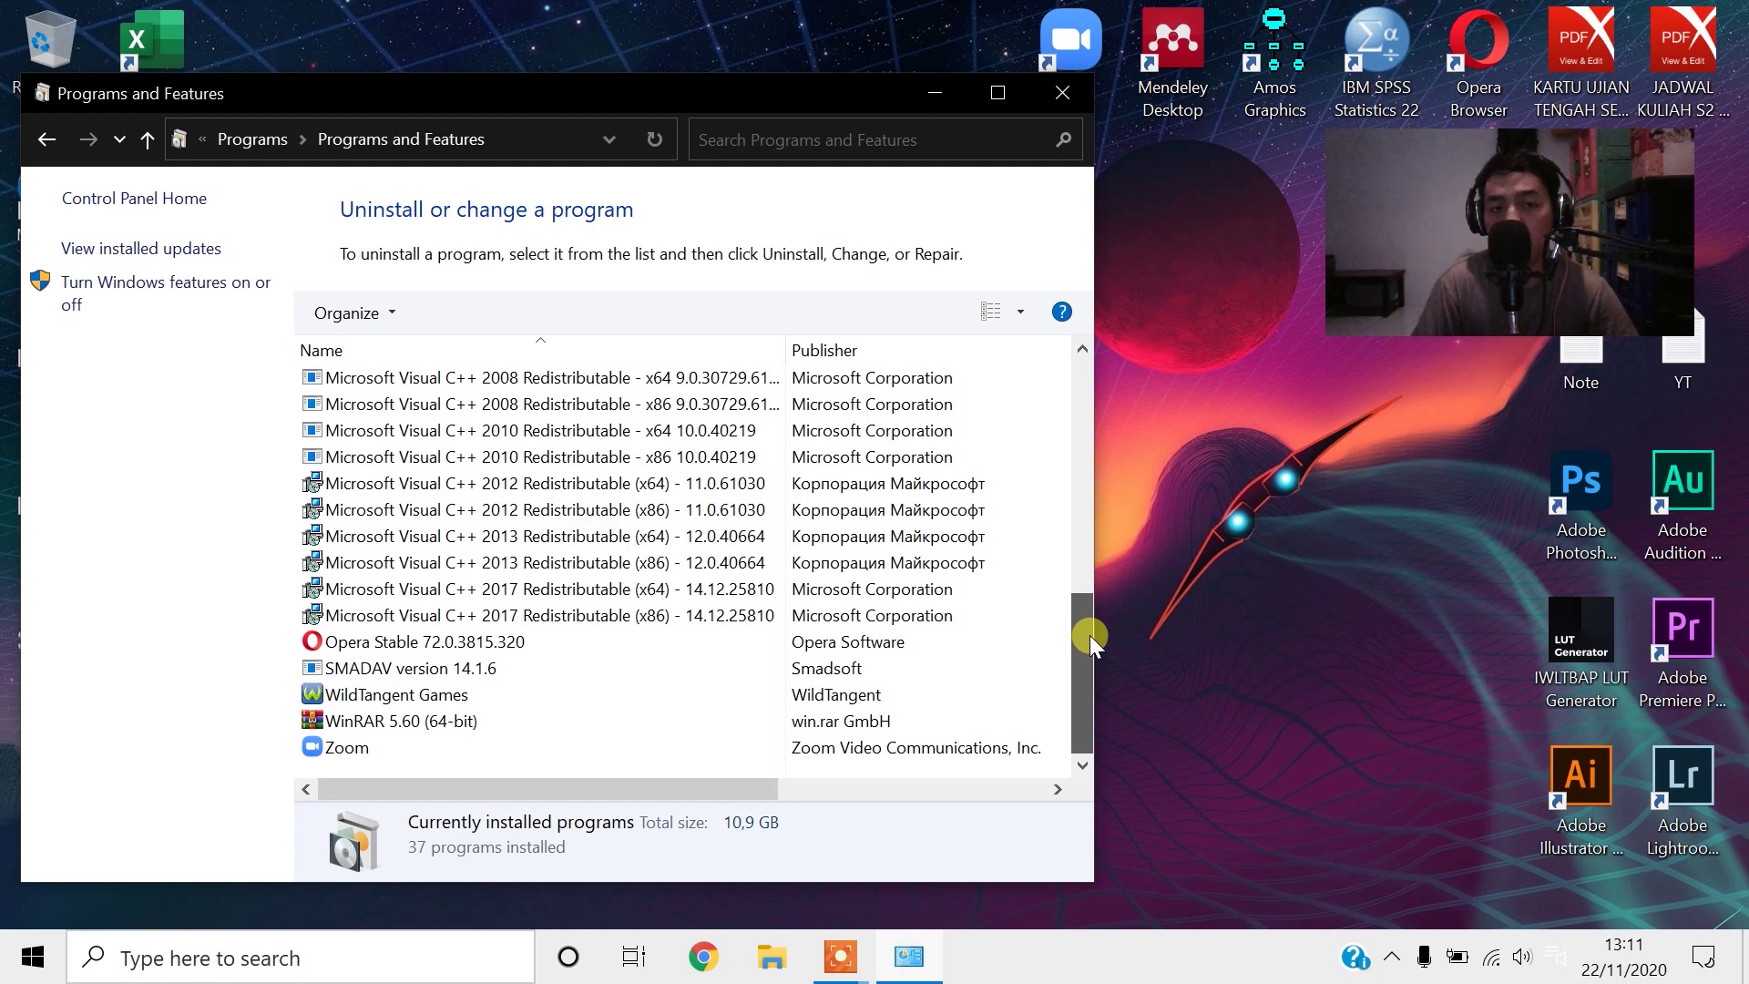
mouse_move(1094, 621)
left_mouse_down()
mouse_move(1109, 446)
mouse_move(1090, 343)
mouse_move(1080, 620)
left_mouse_up()
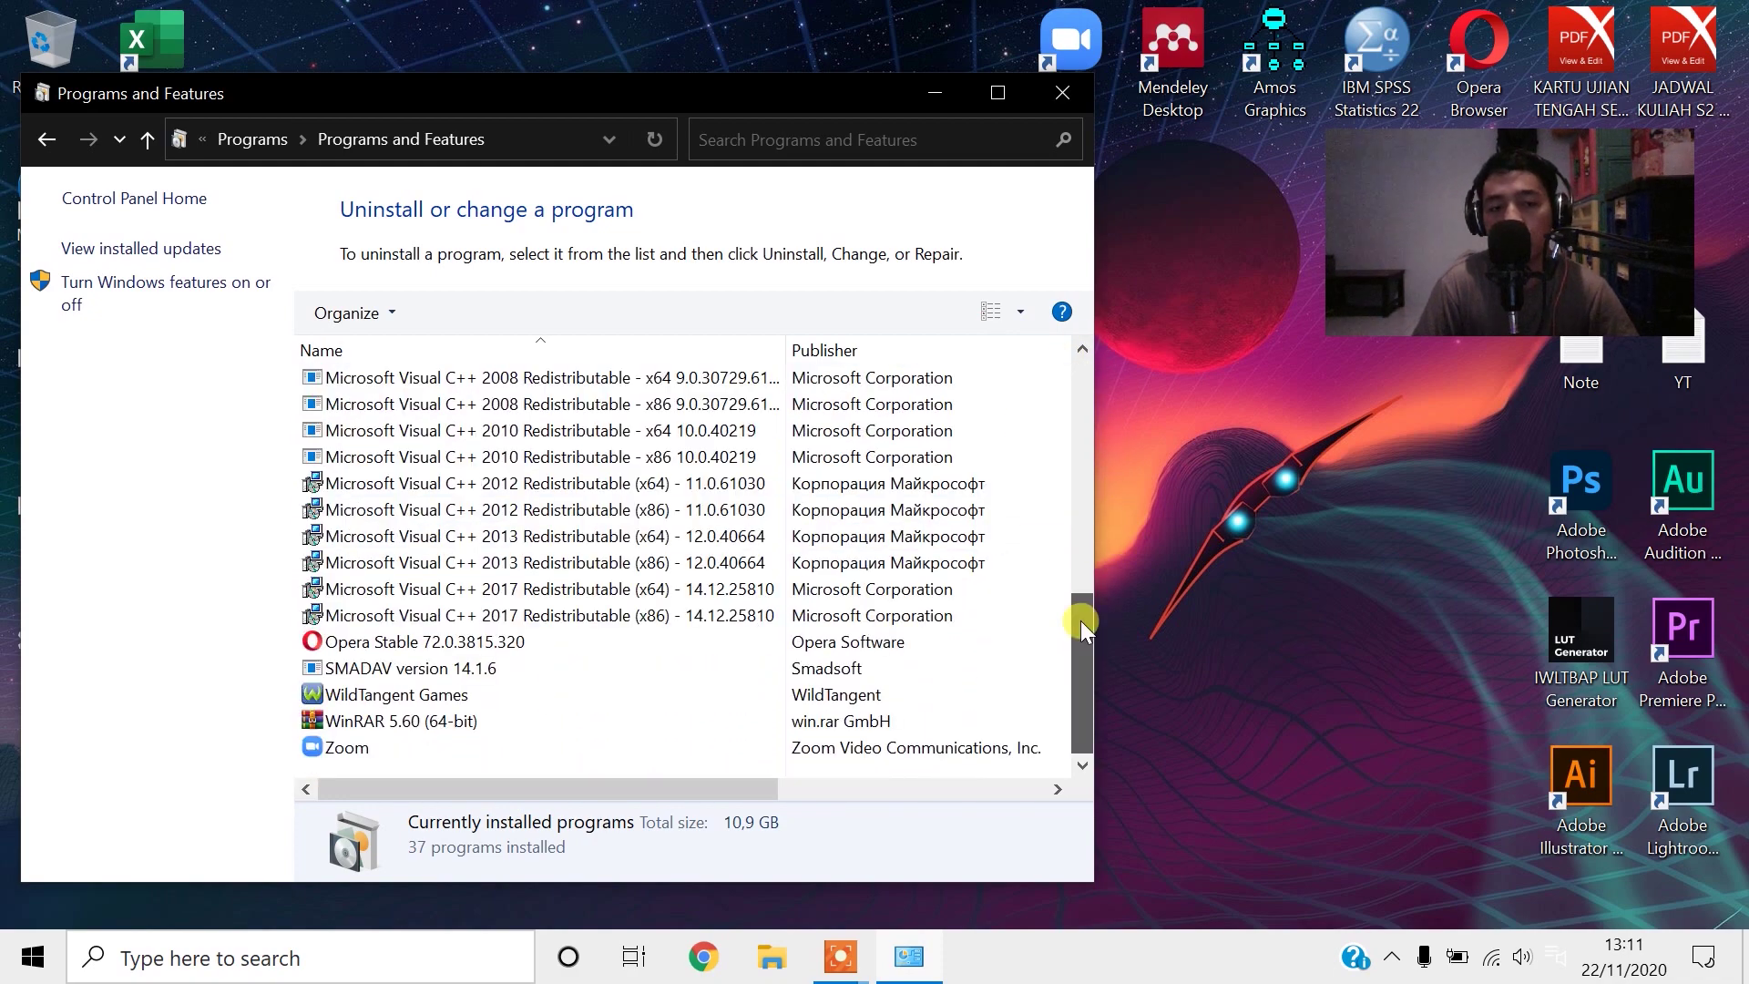
left_click(442, 696)
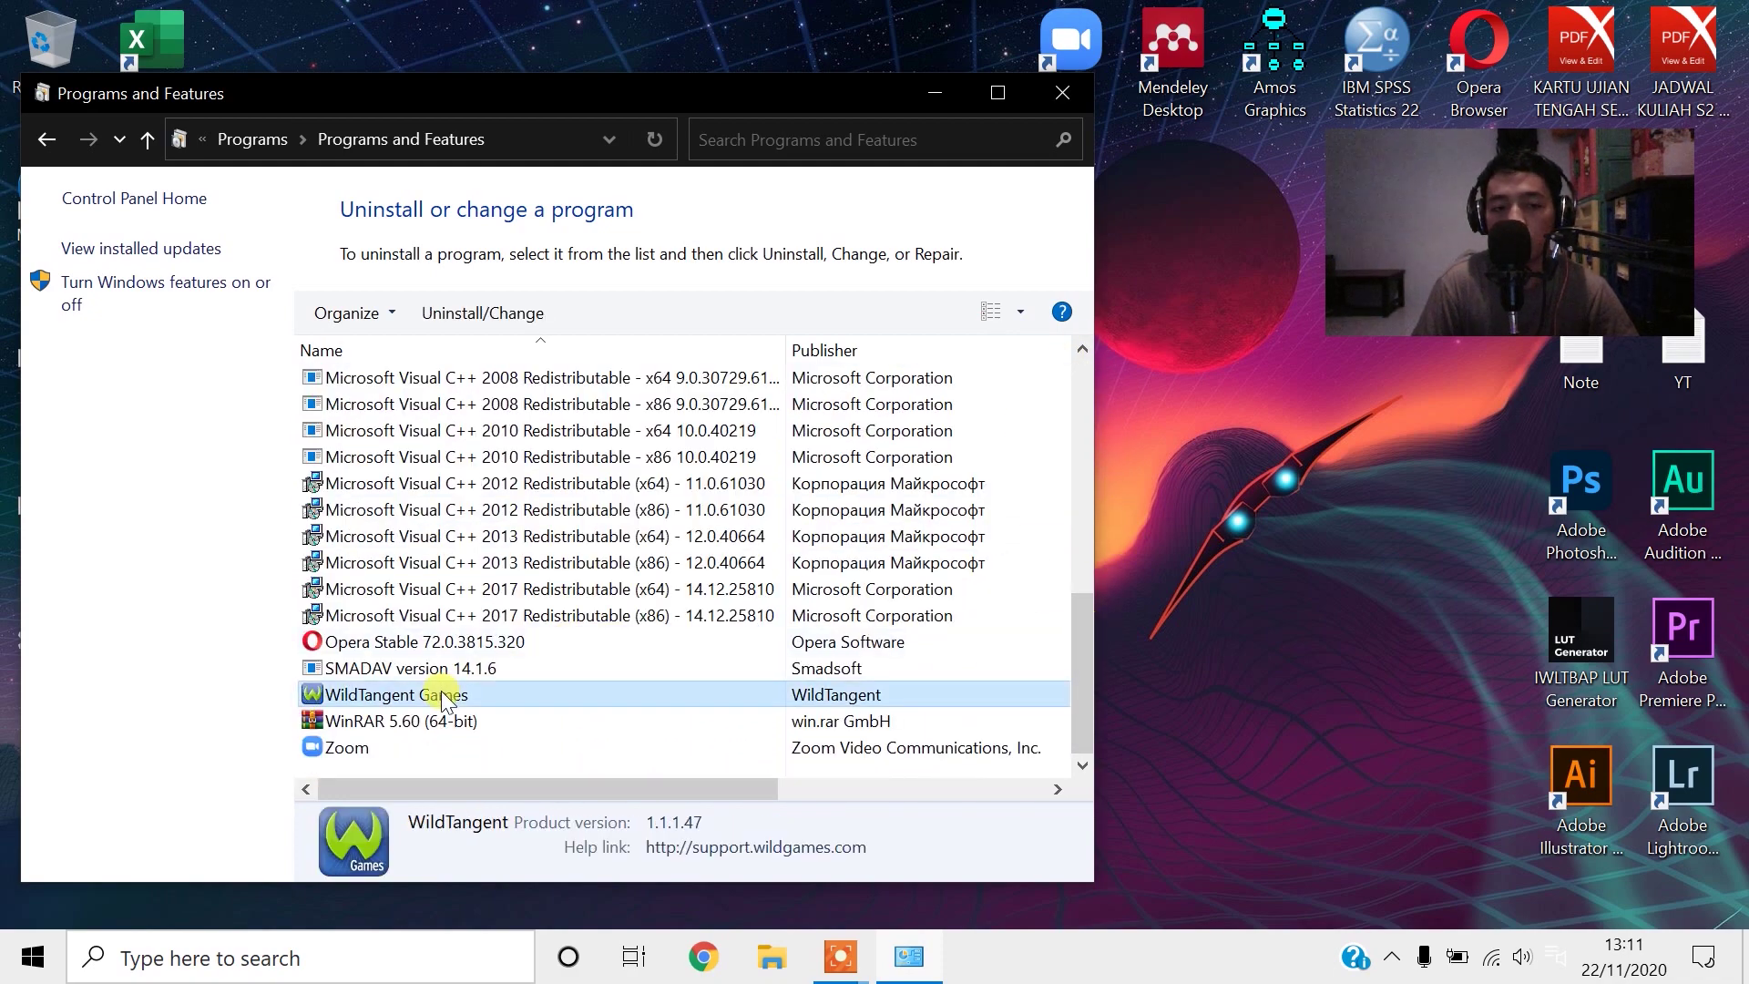
right_click(450, 695)
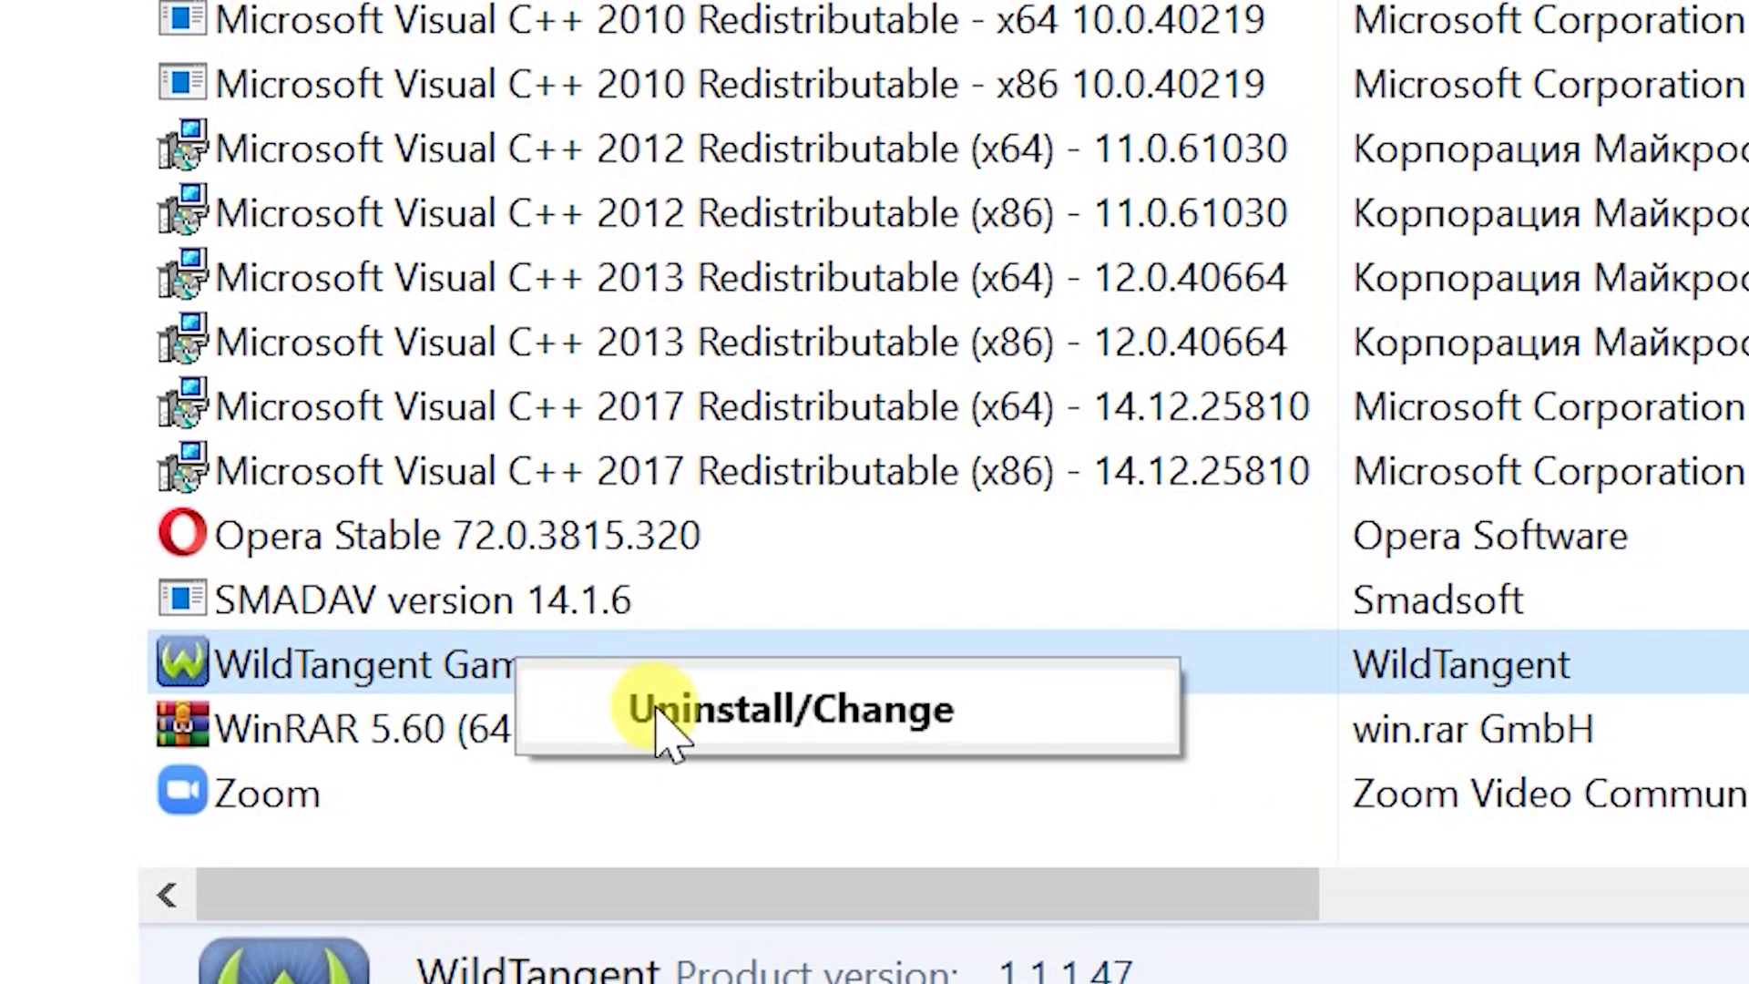
left_click(664, 713)
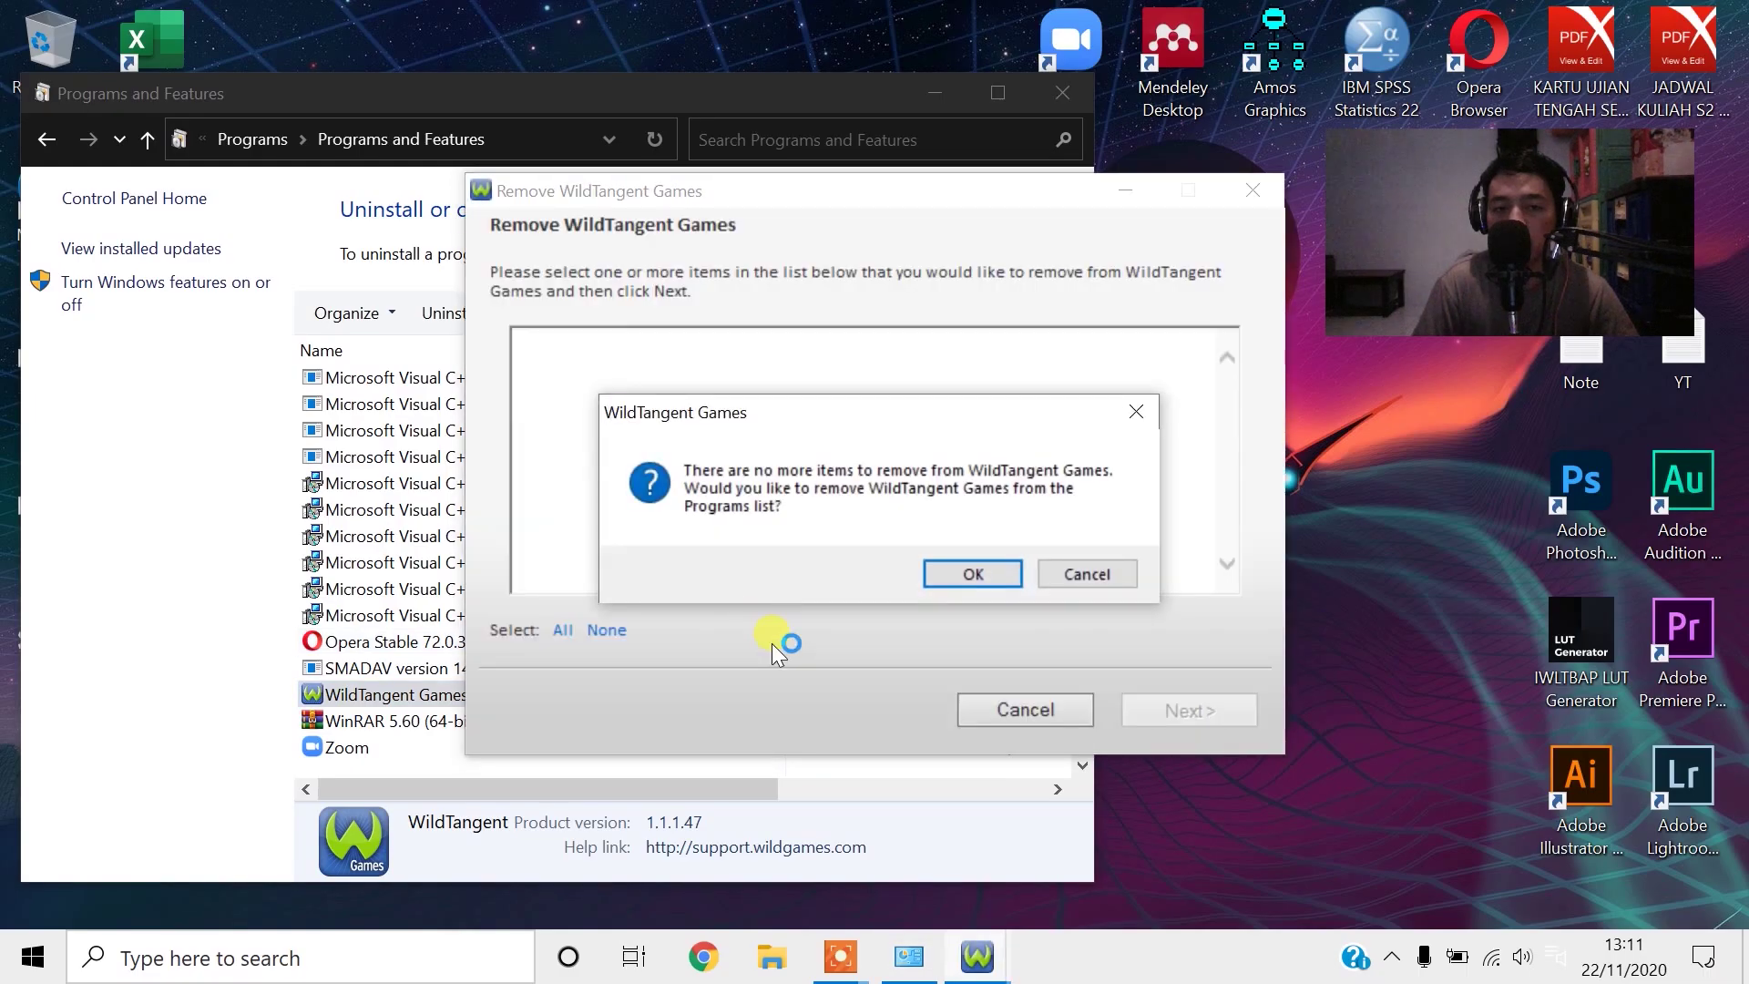
left_click(994, 572)
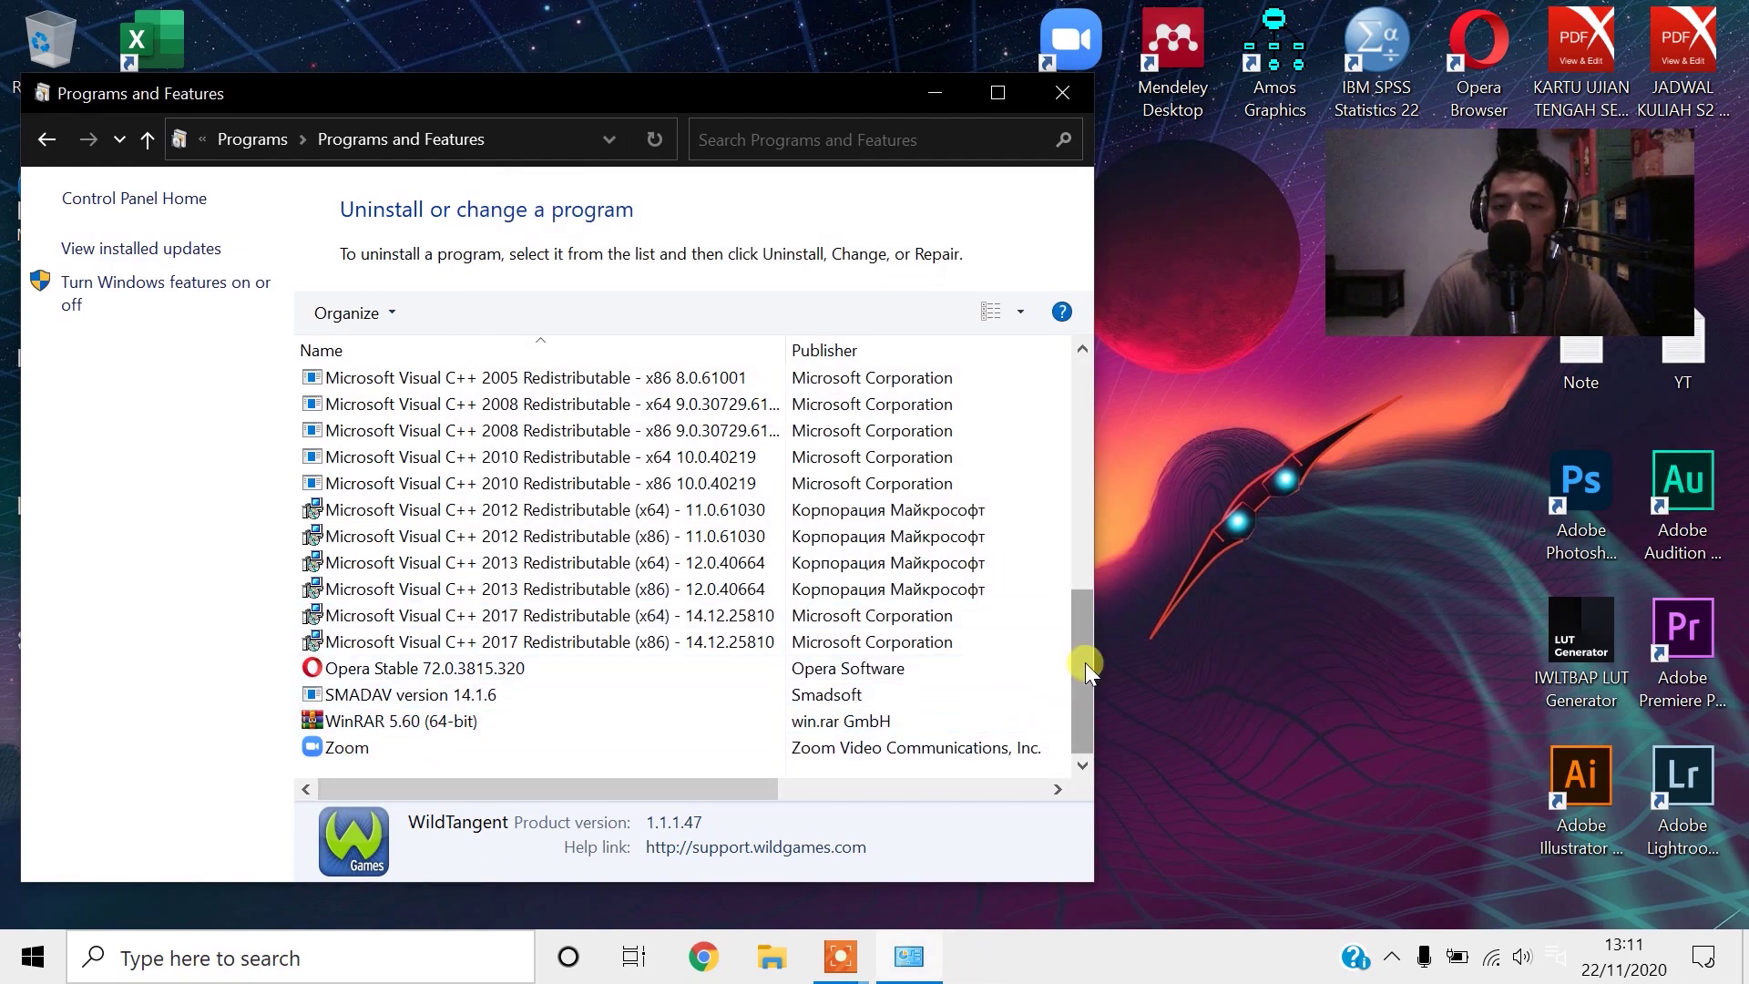
Step: Look through the installed programs for other unneeded software, then close the programs window
left_click_drag(1085, 664, 1081, 545)
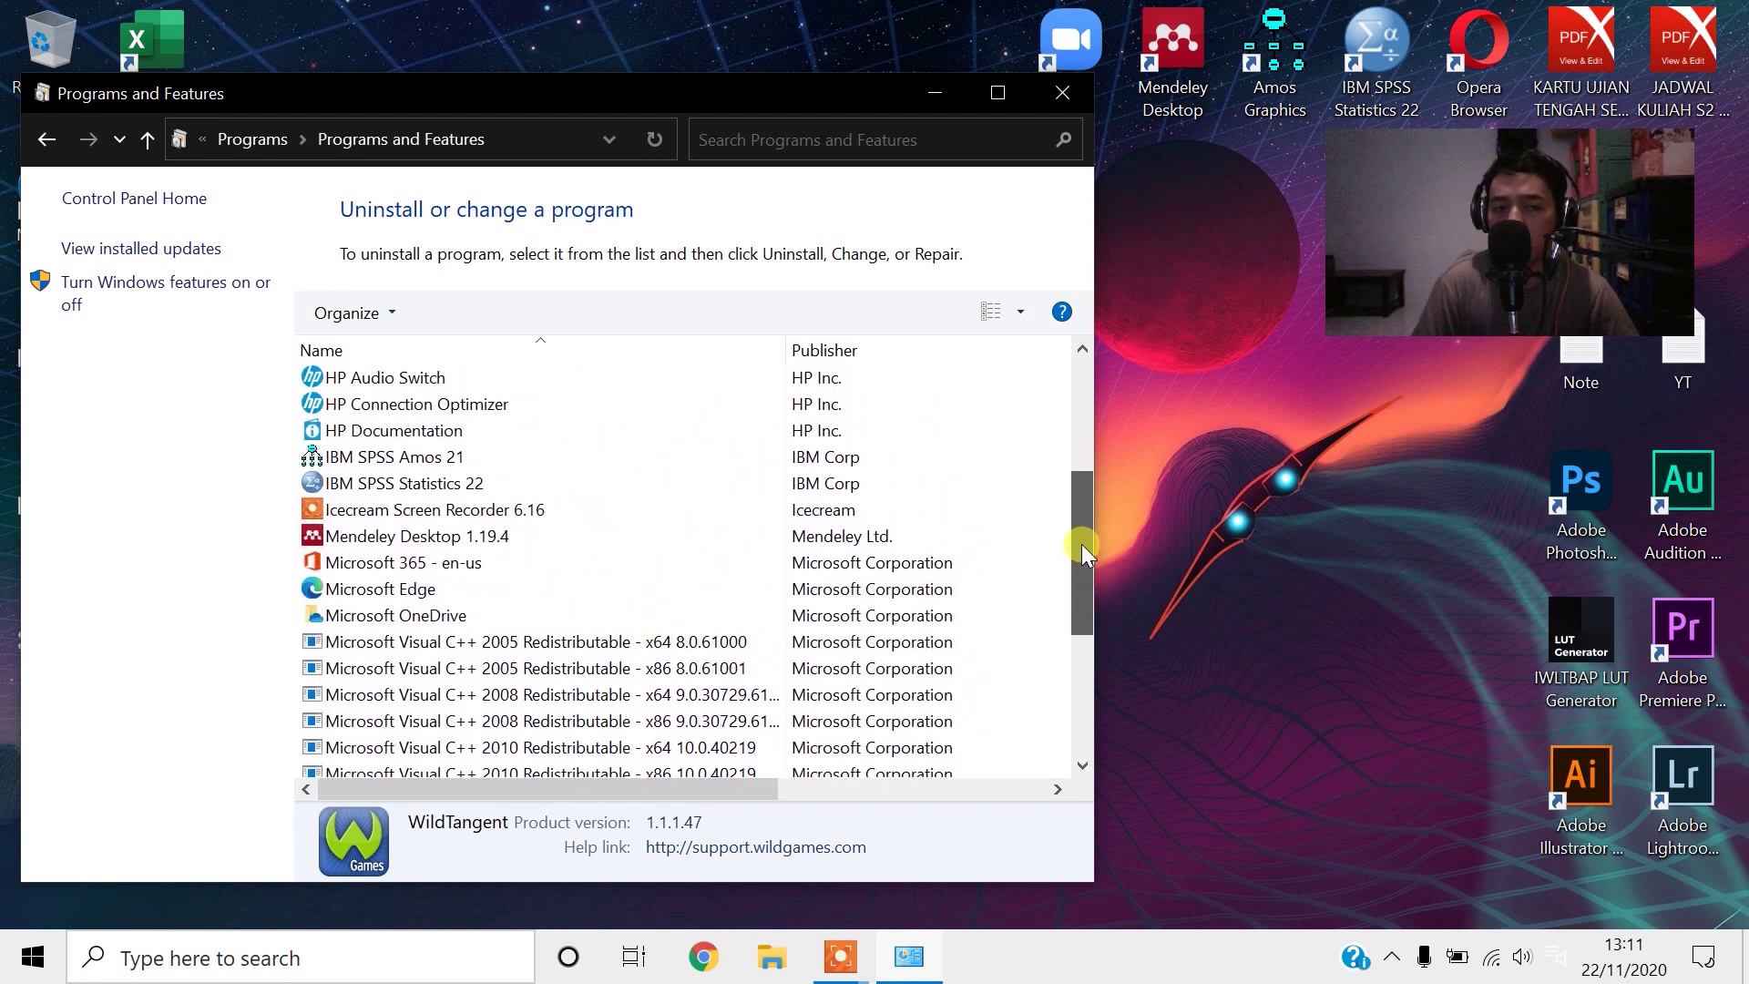
left_click_drag(1080, 543, 1075, 671)
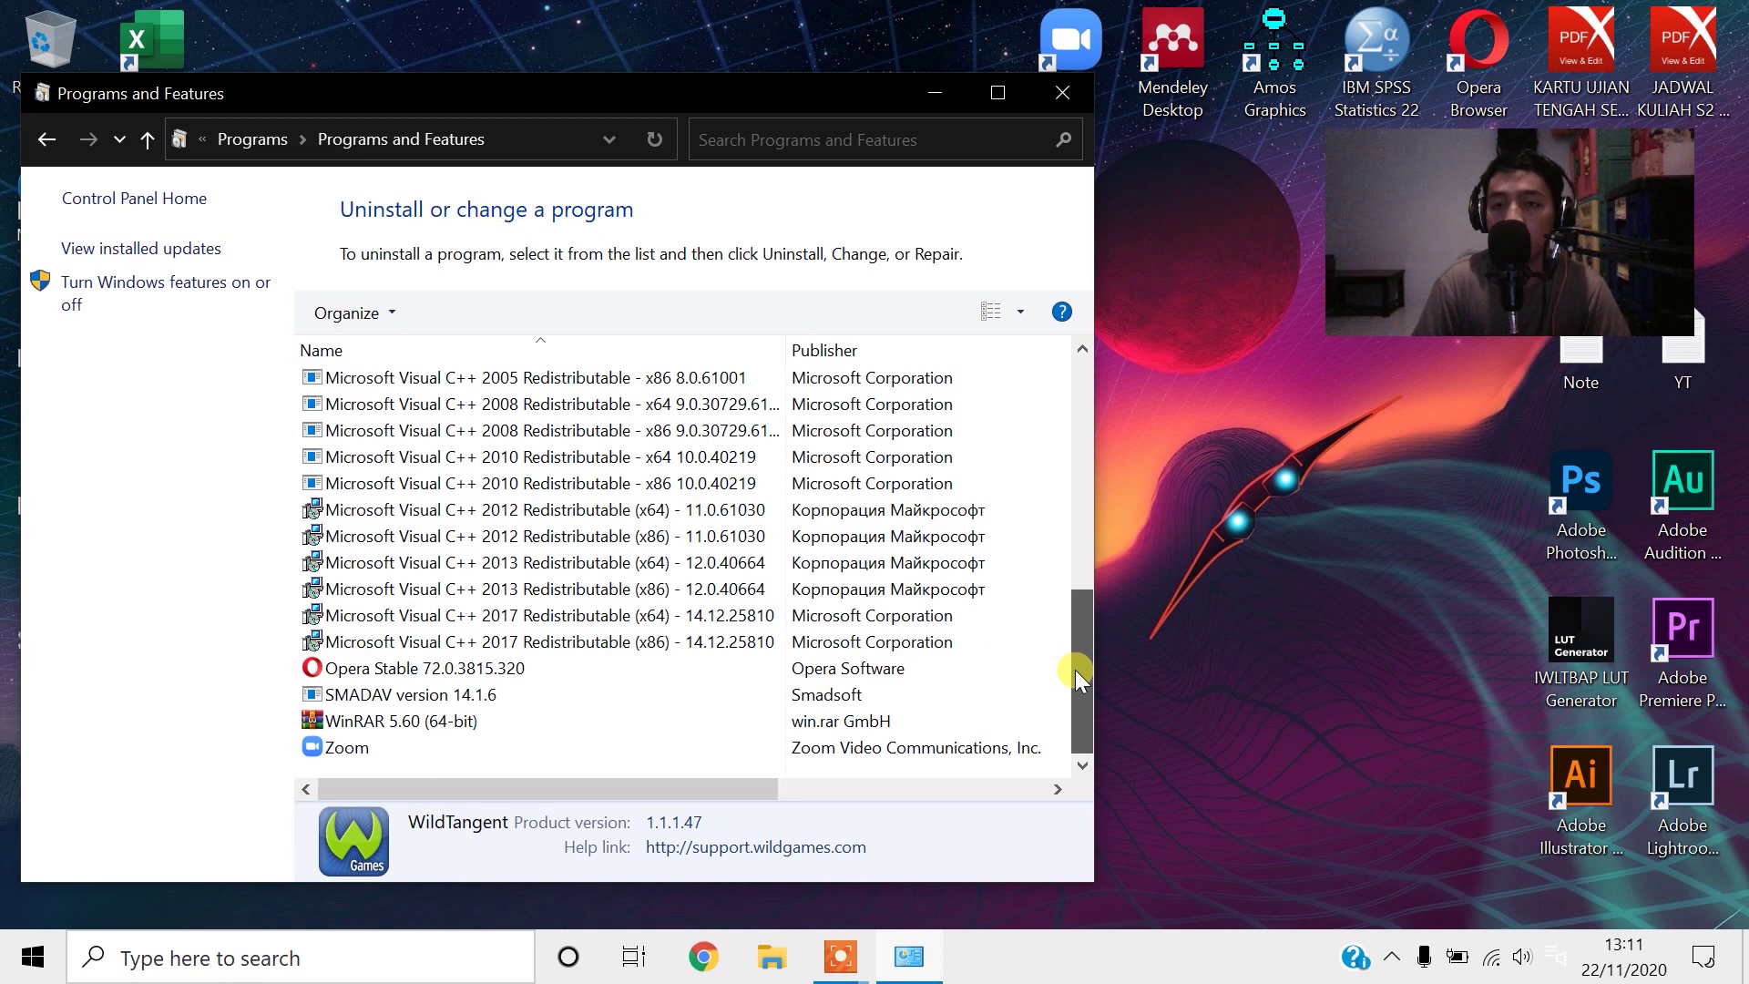
left_click_drag(1075, 670, 1025, 465)
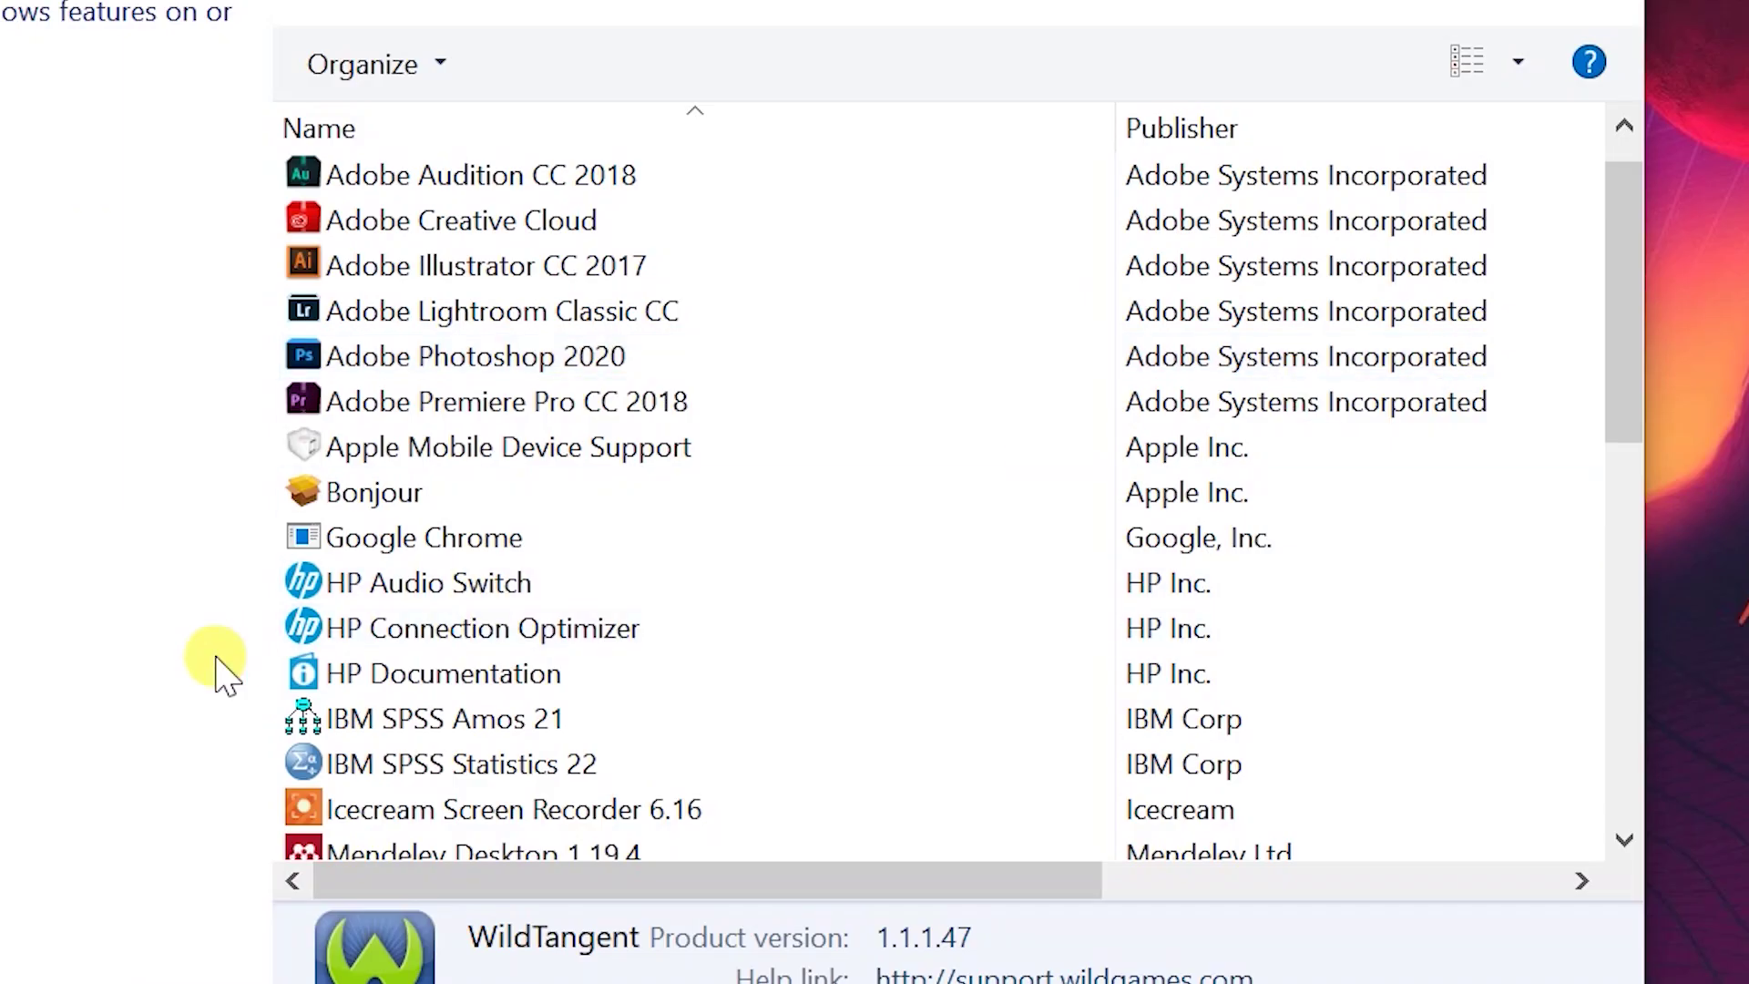
left_click(400, 621)
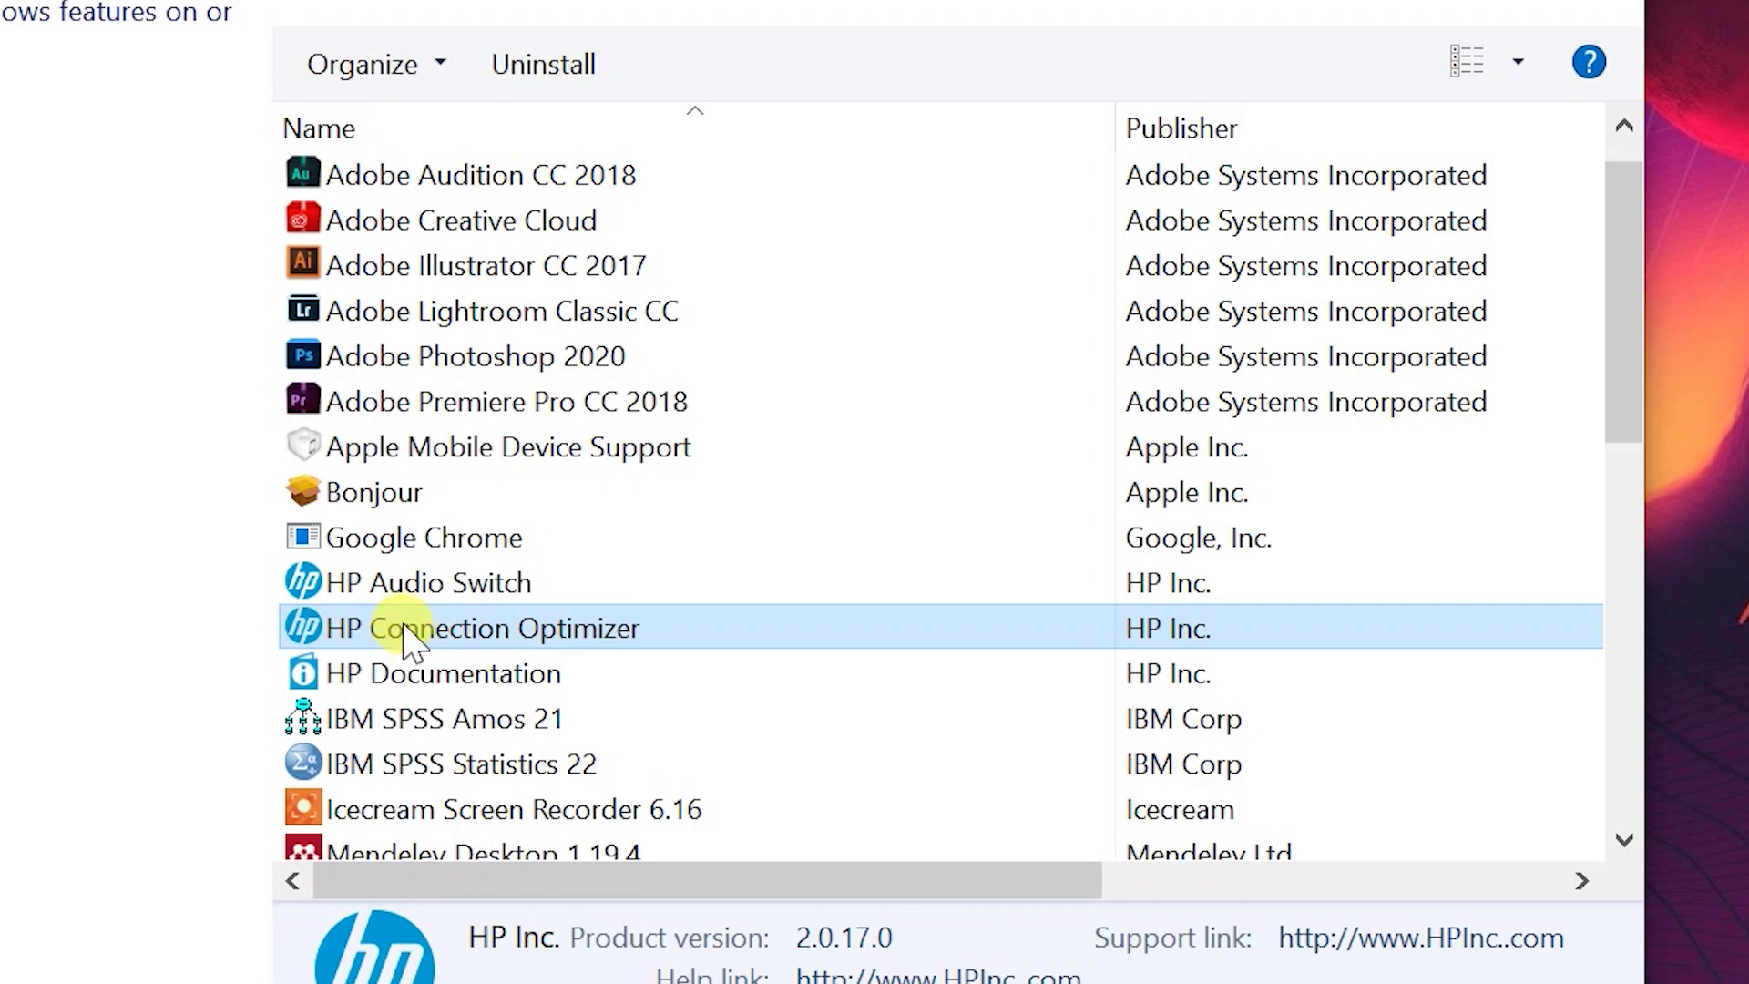
left_click_drag(1613, 273, 1621, 301)
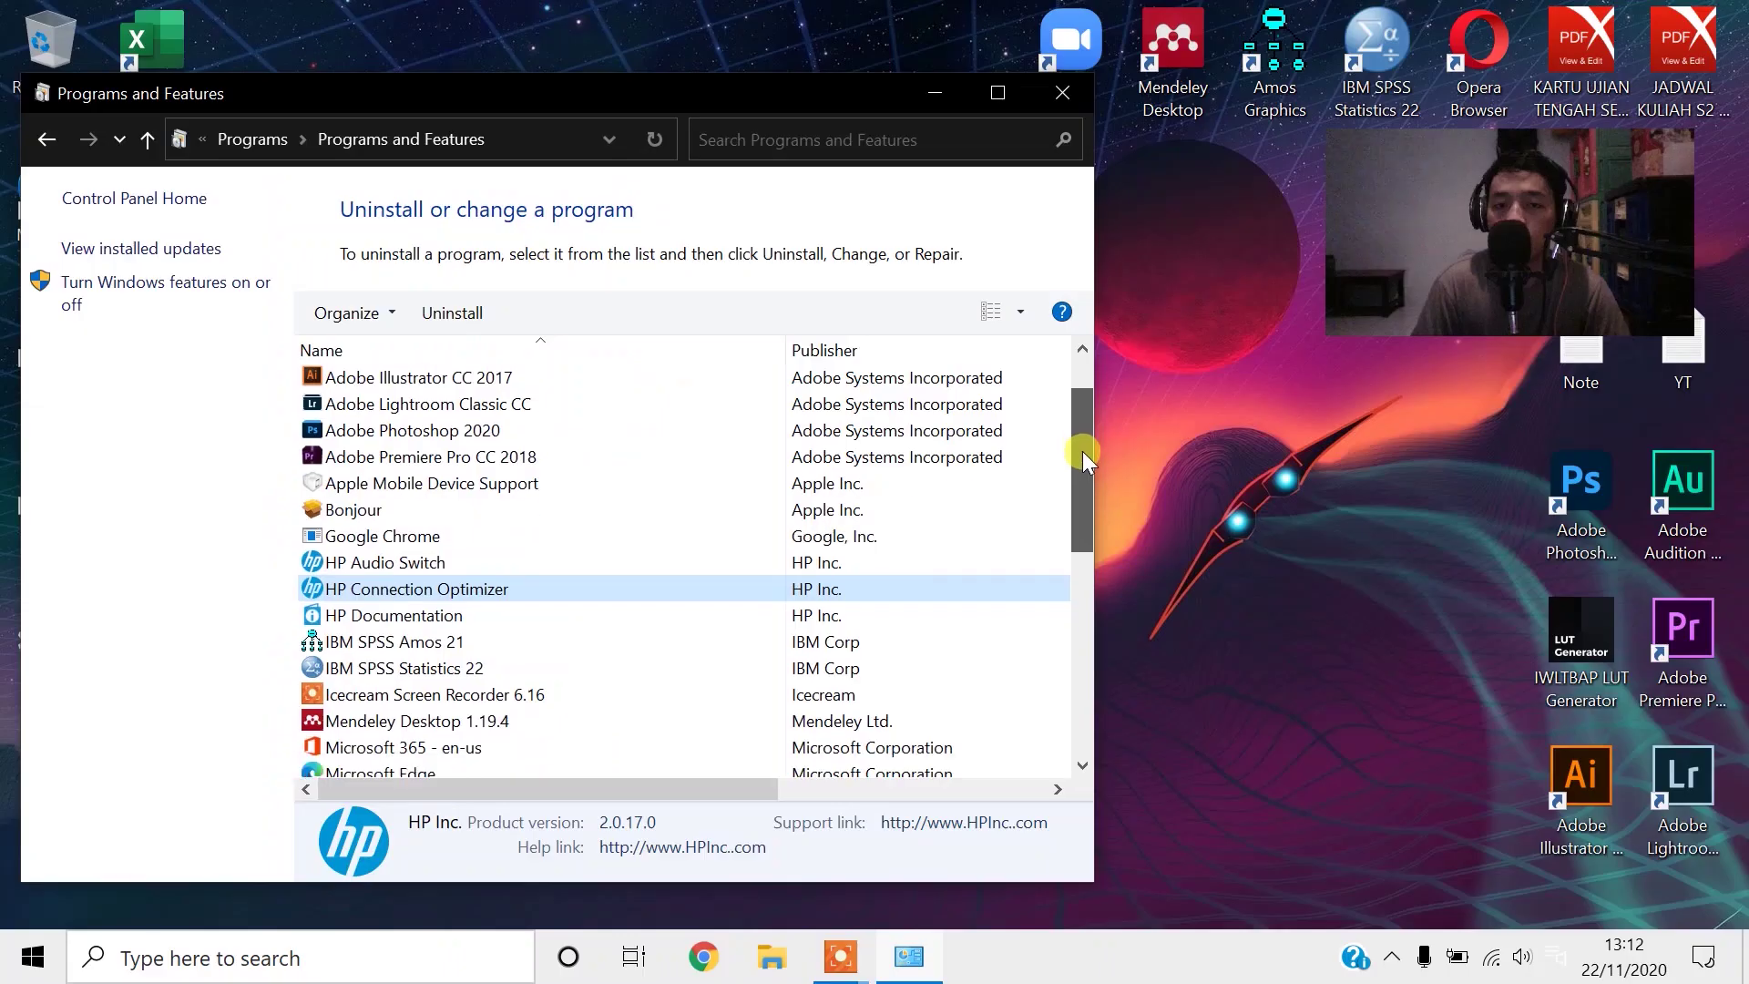
left_click_drag(1082, 450, 1078, 492)
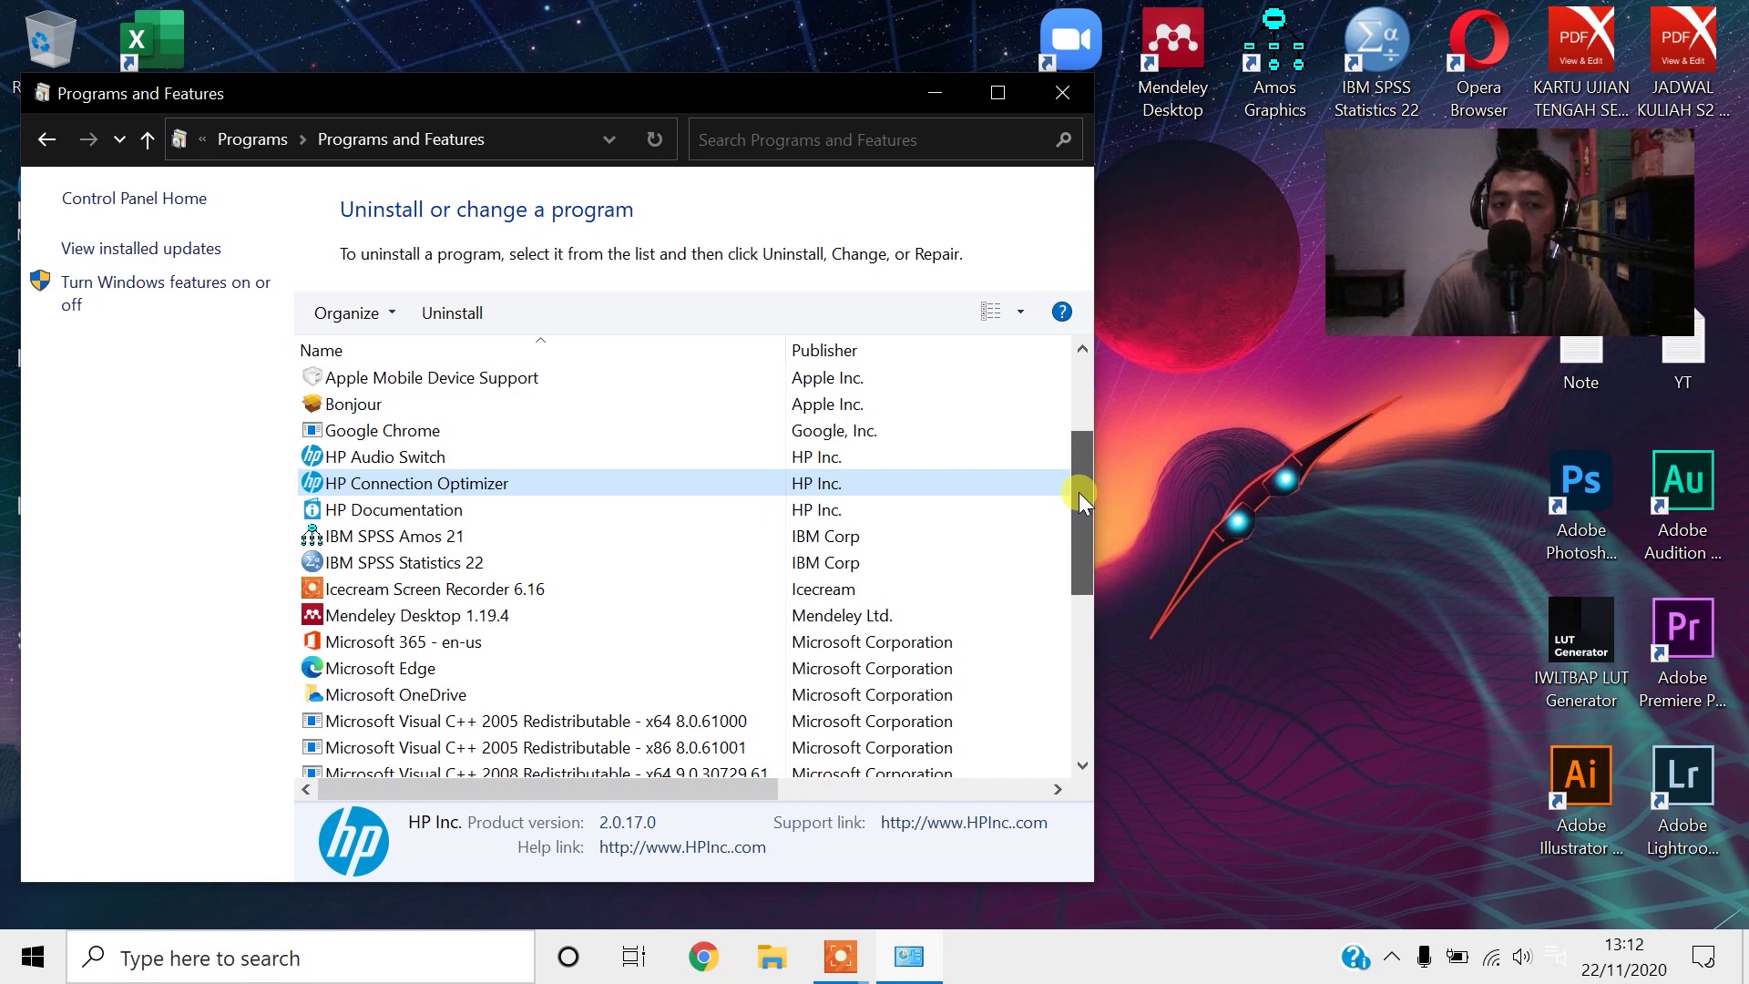
left_click_drag(1077, 494, 1070, 485)
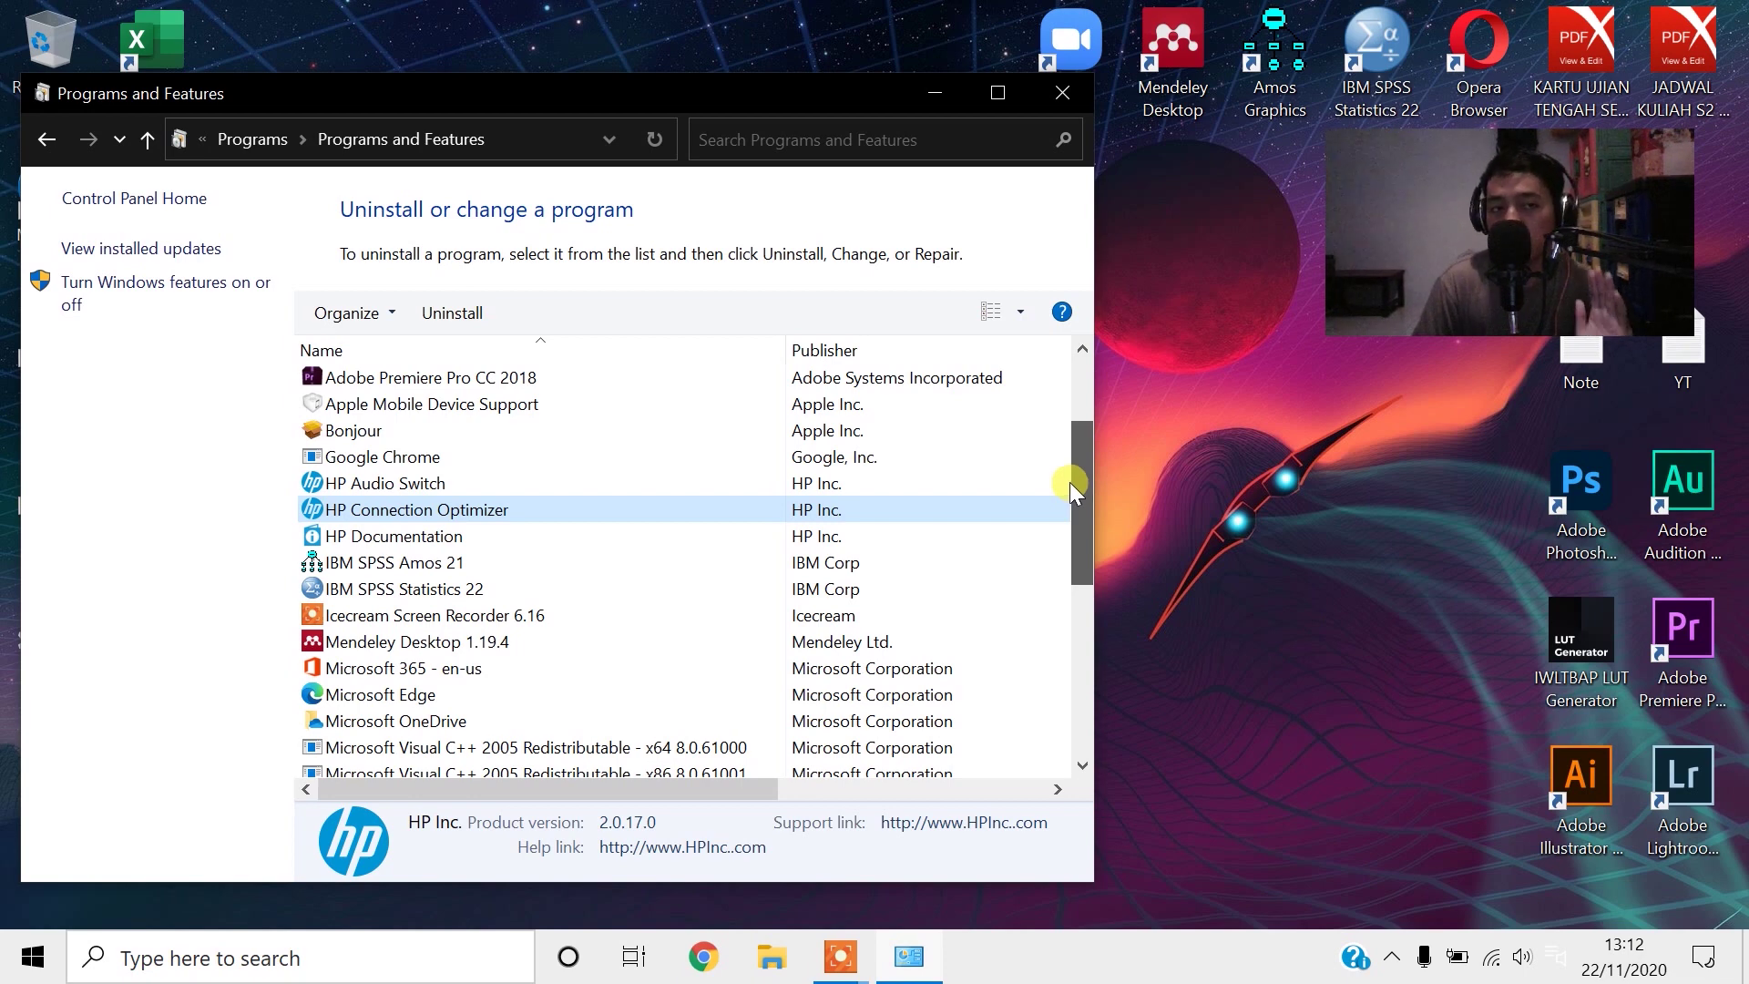
left_click_drag(1070, 483, 1084, 423)
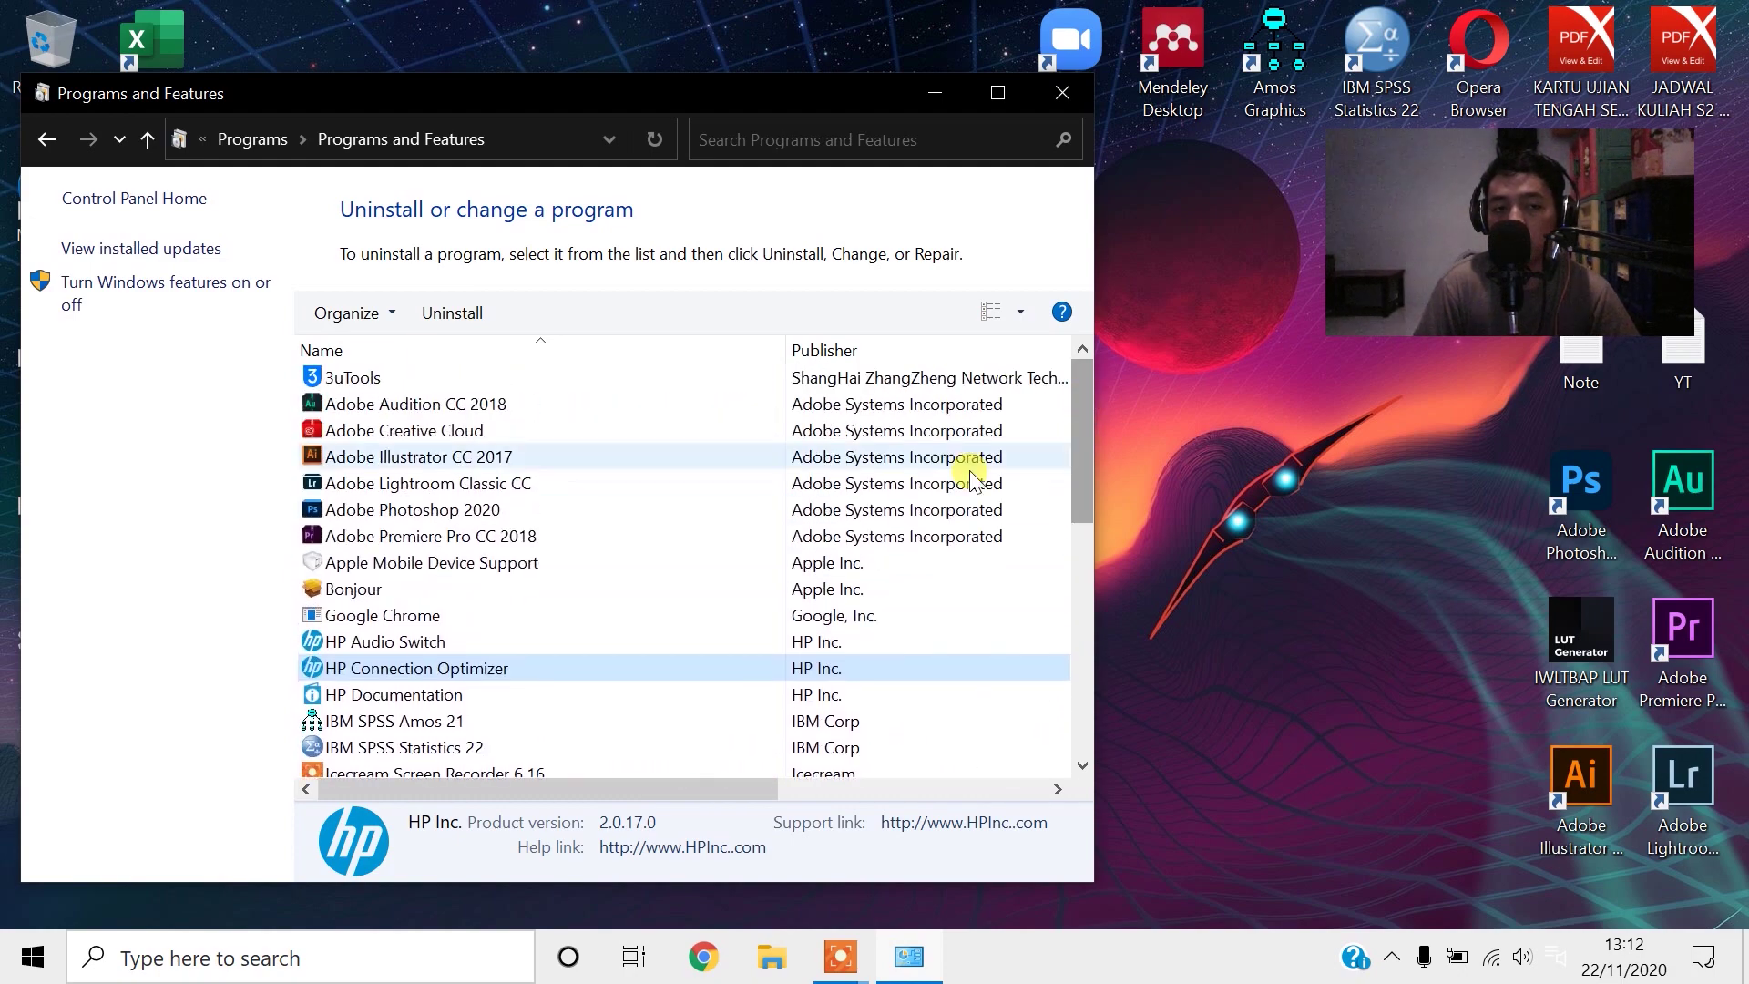
left_click(567, 507)
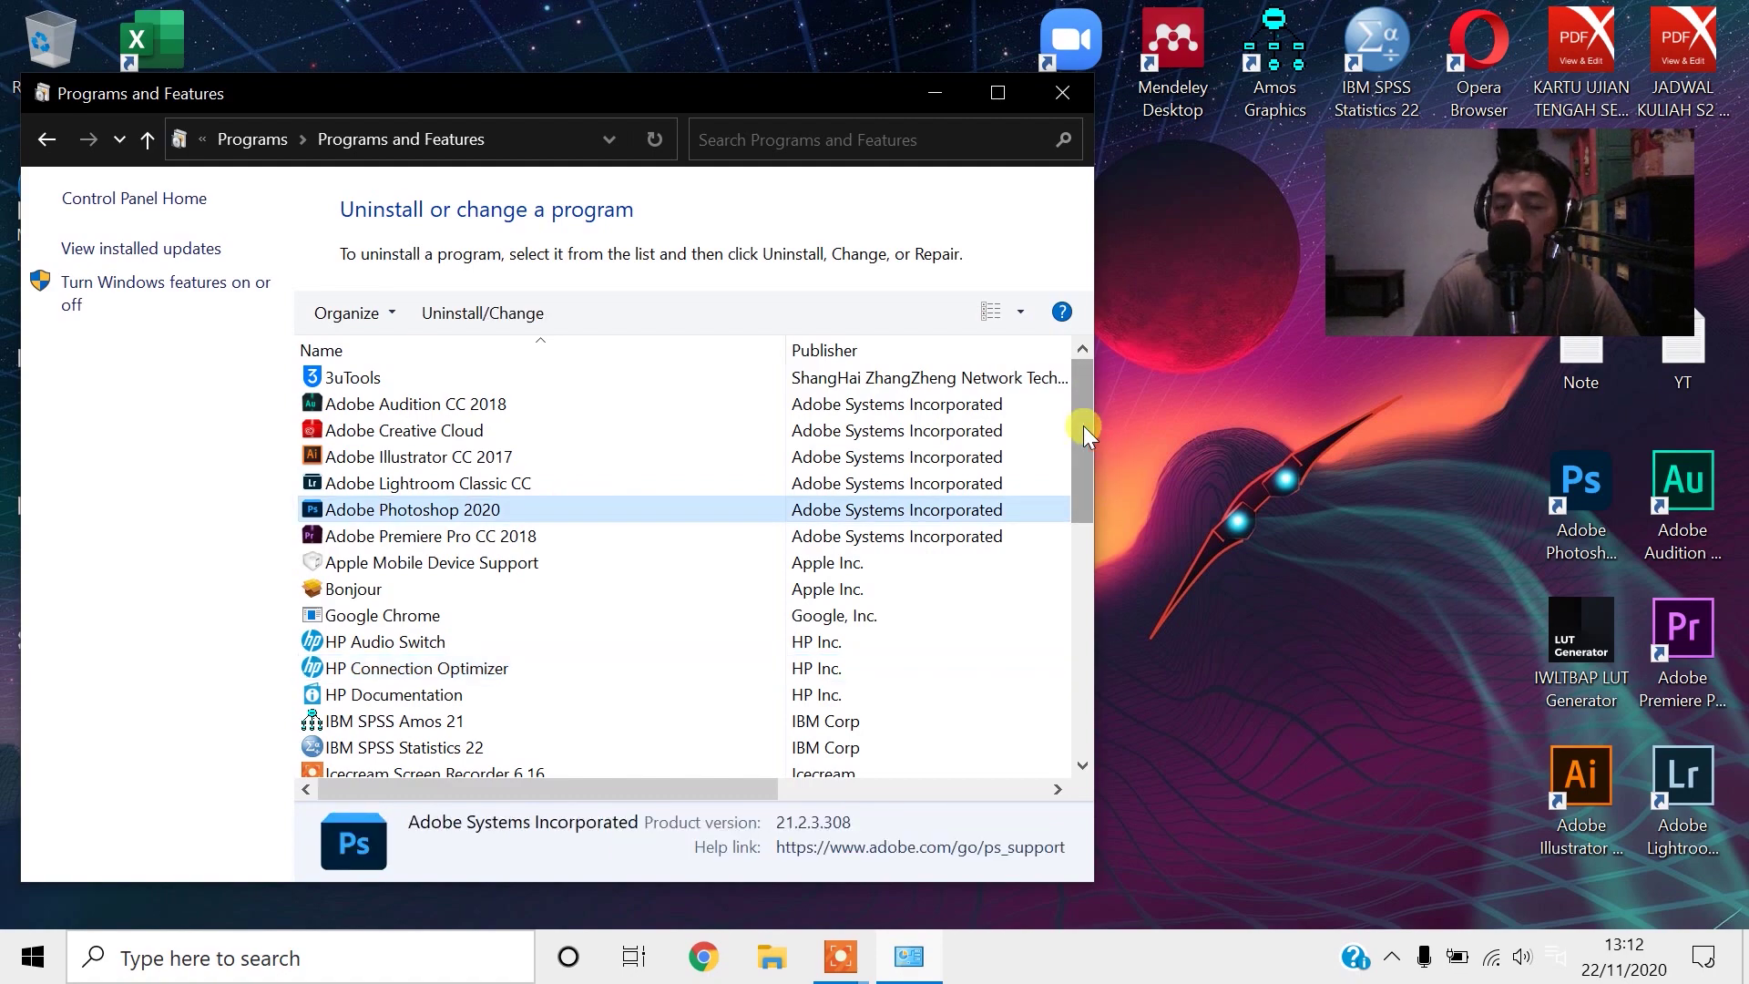
left_click(1074, 101)
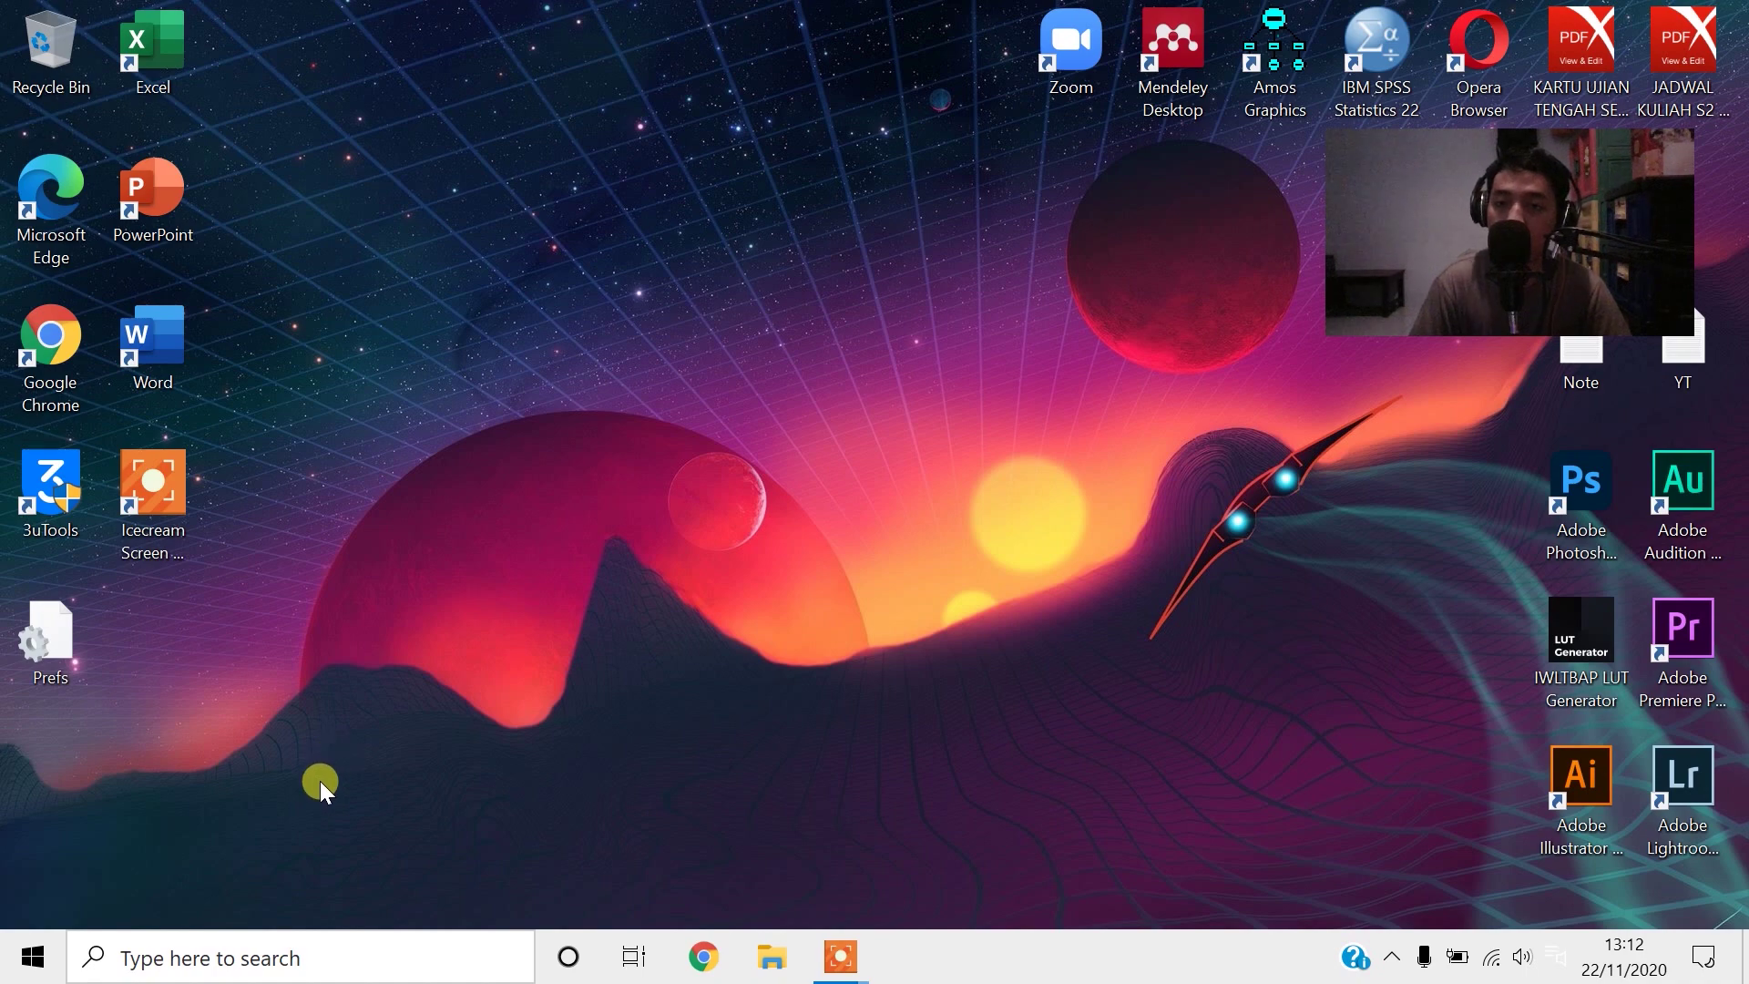
Step: Open Computer Management and expand the Windows Logs under Event Viewer
right_click(32, 962)
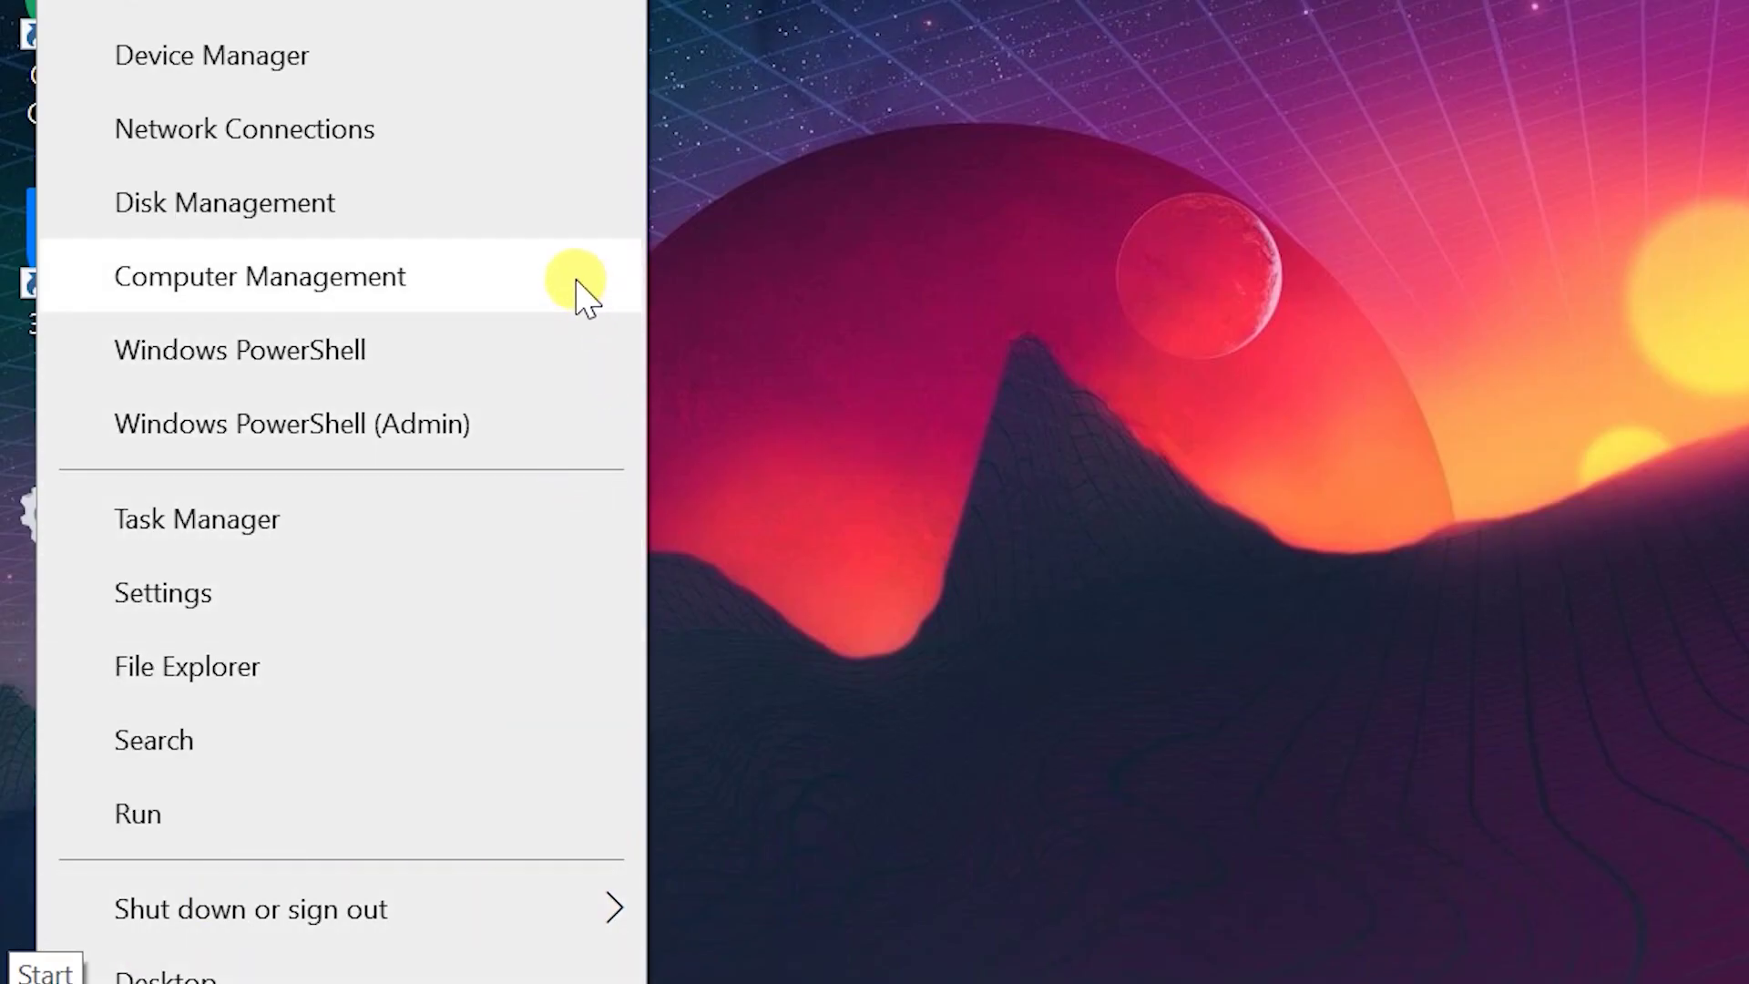
left_click(576, 281)
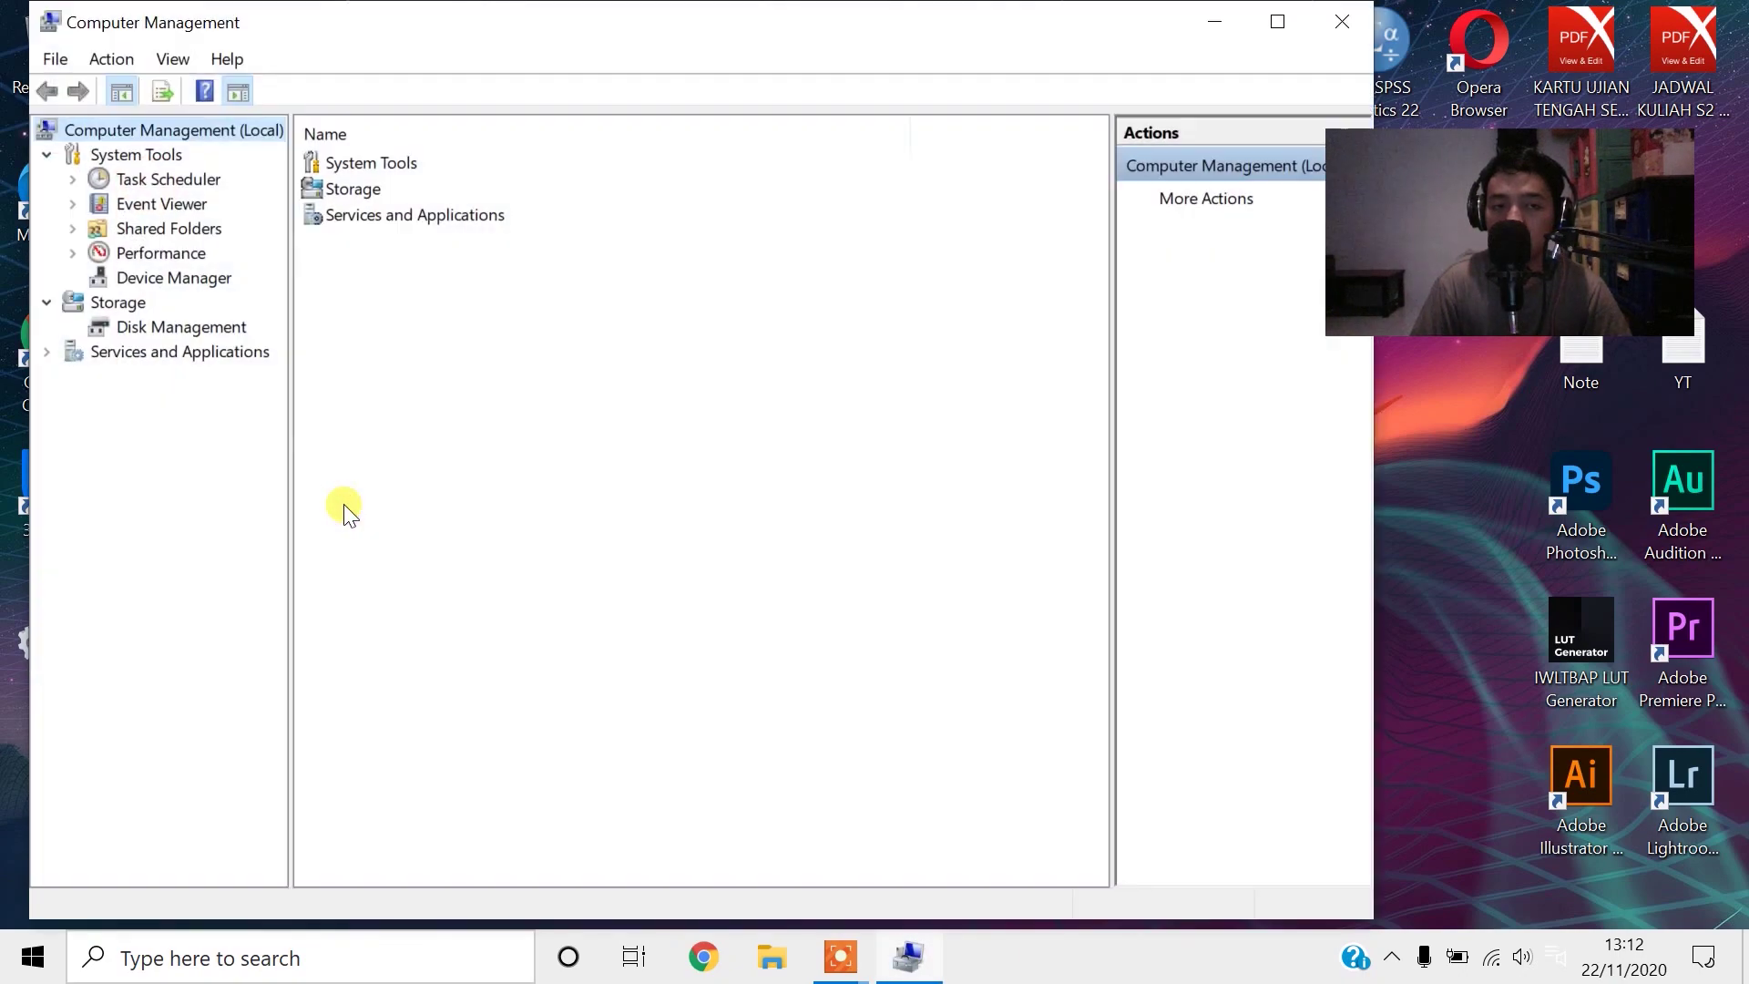
mouse_move(475, 19)
left_mouse_down()
mouse_move(500, 54)
mouse_move(449, 34)
mouse_move(468, 27)
left_mouse_up()
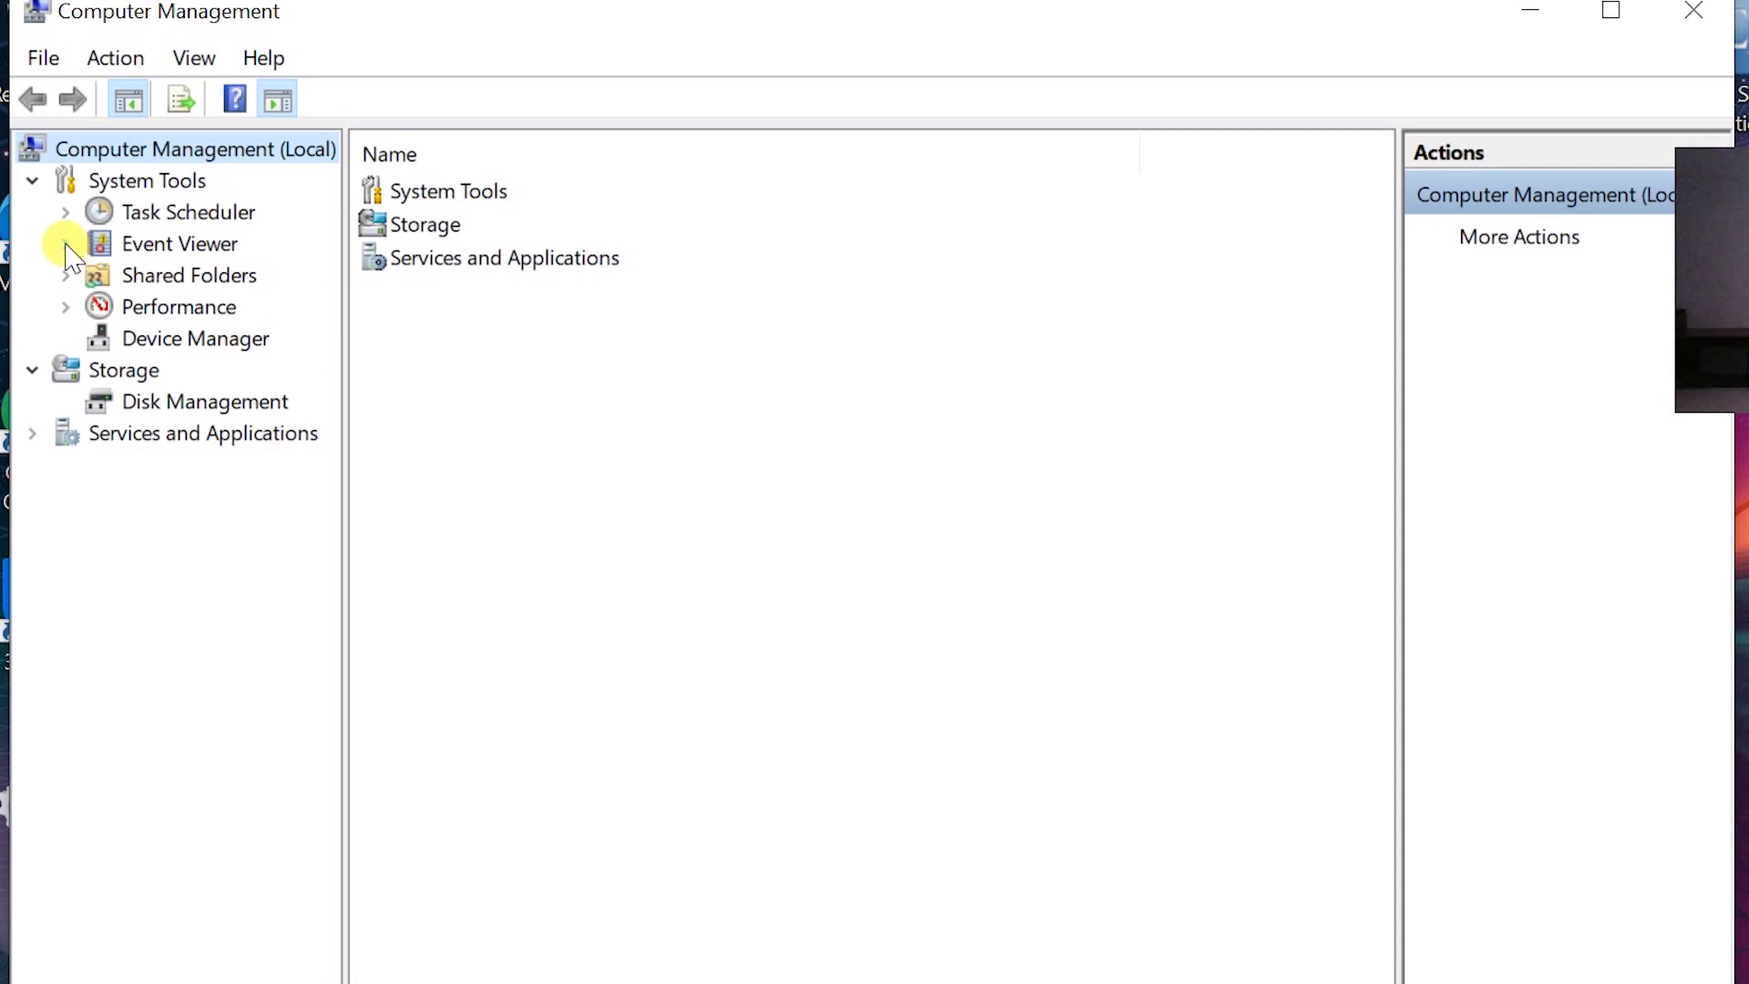
left_click(66, 244)
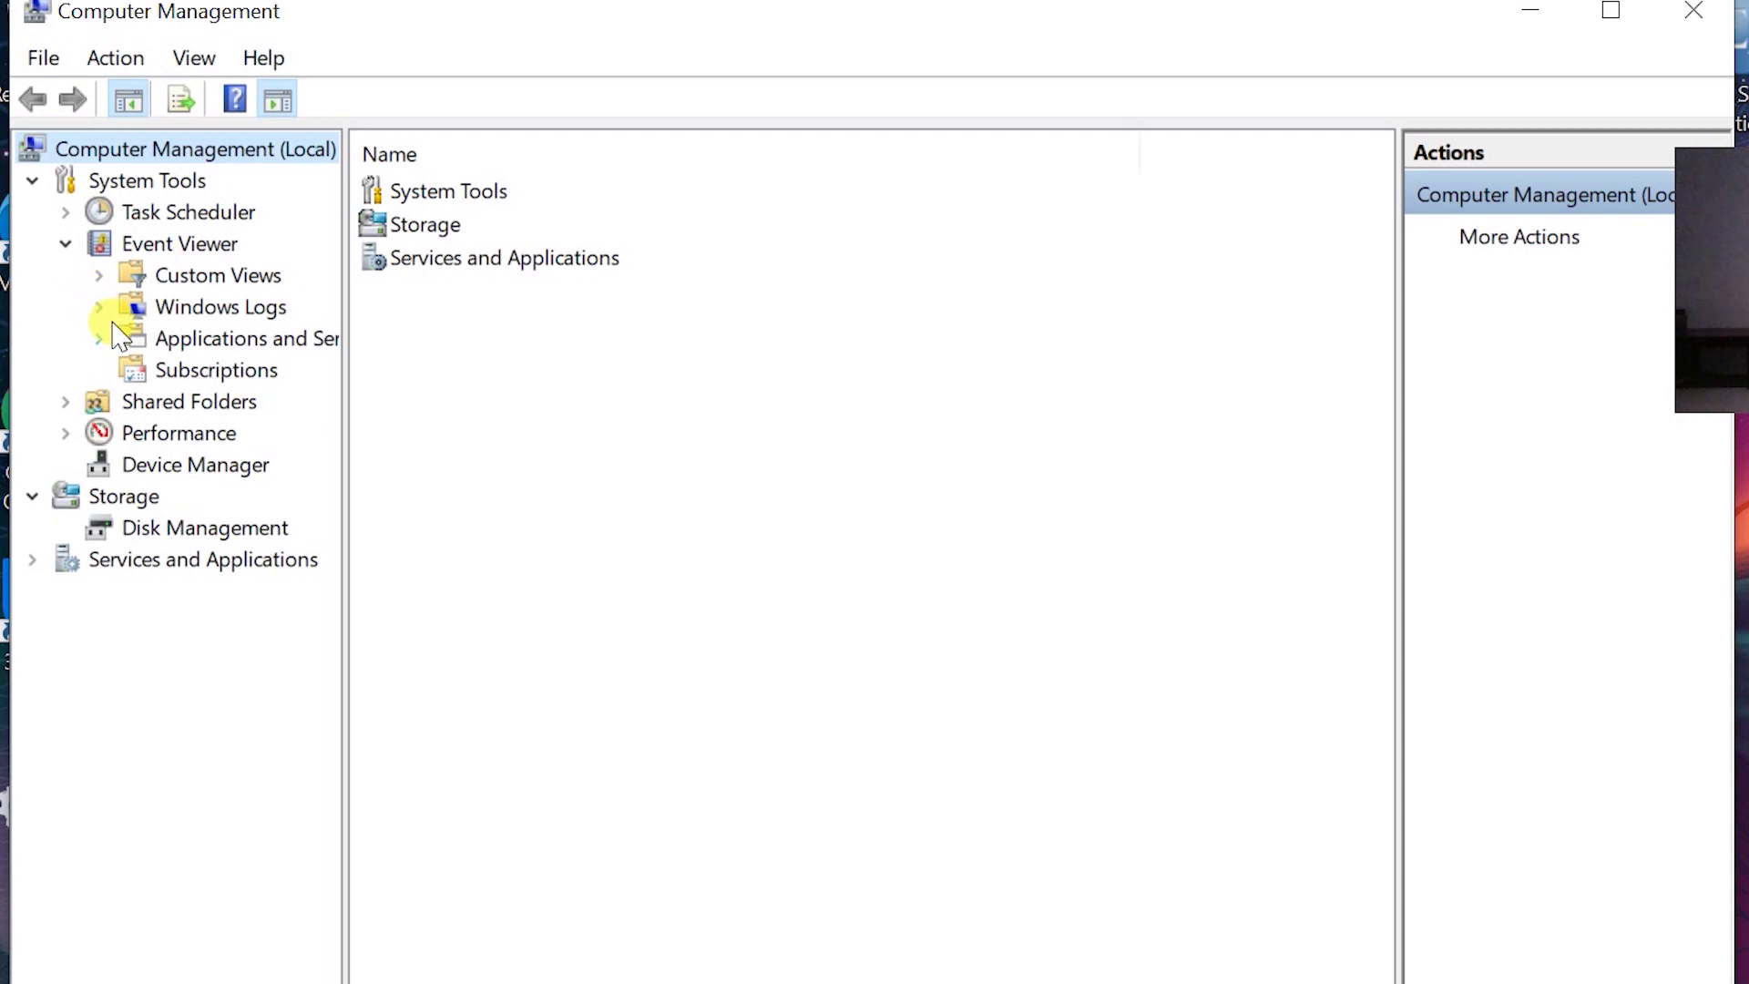
left_click(99, 308)
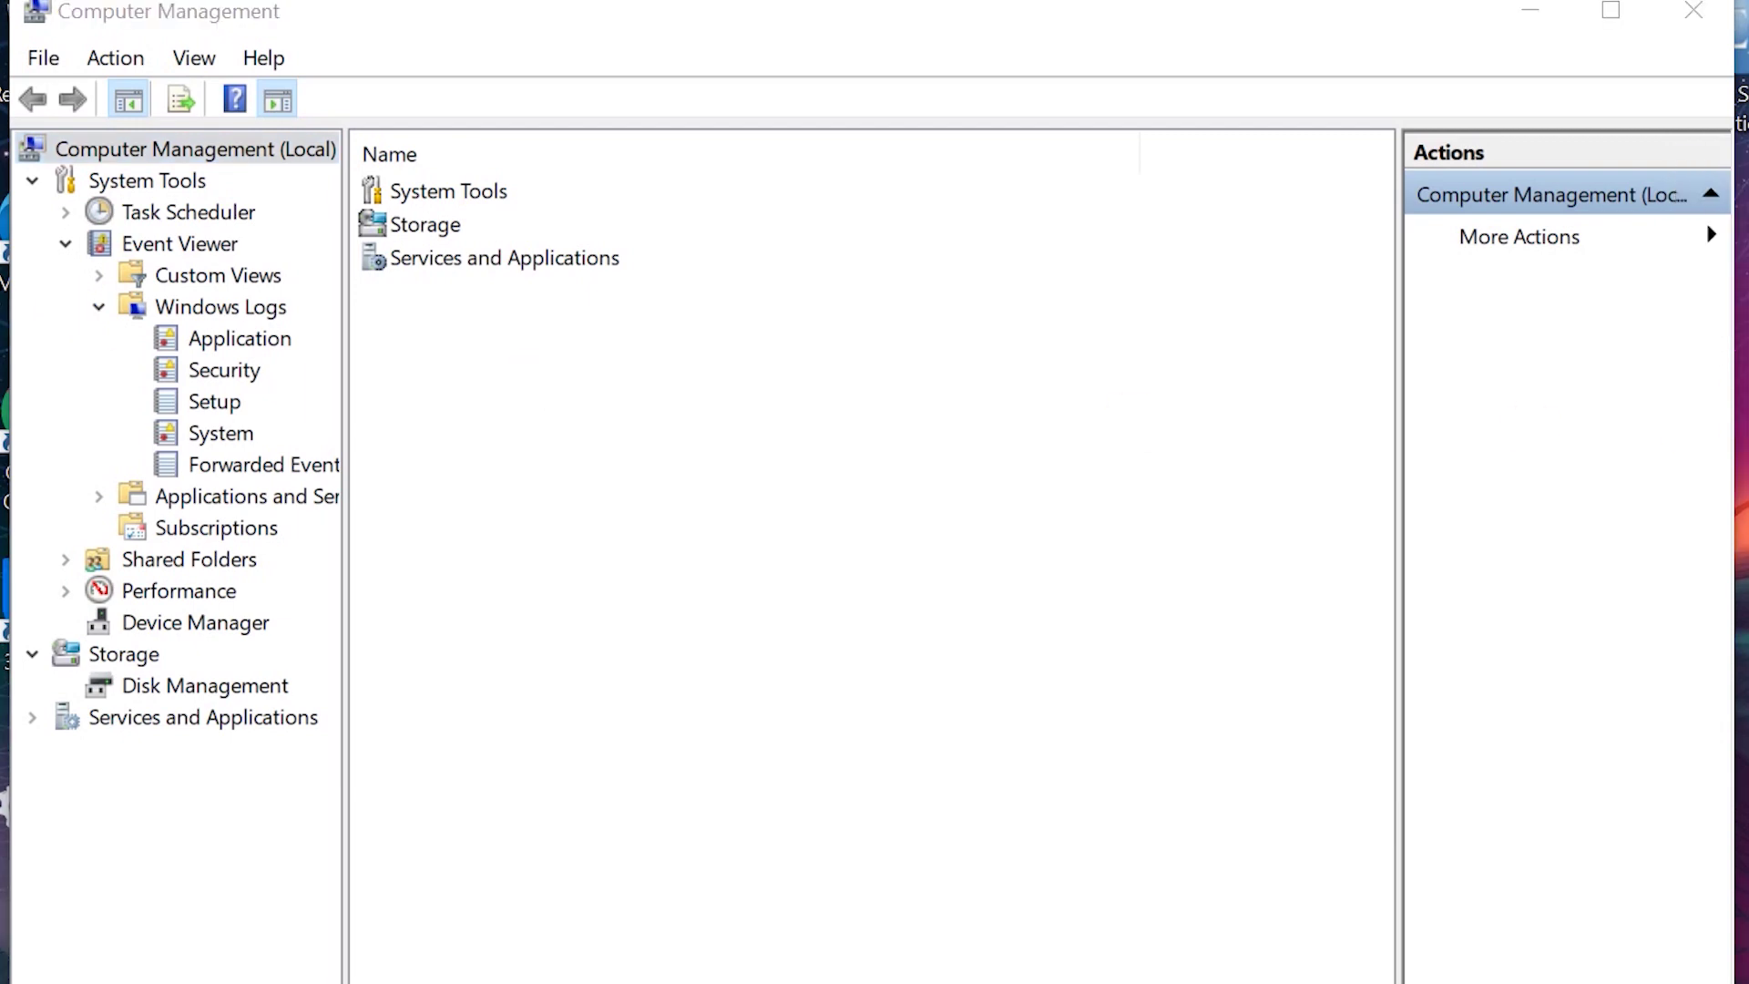
Step: Clear the Application log under Windows Logs without saving its contents
left_click(235, 341)
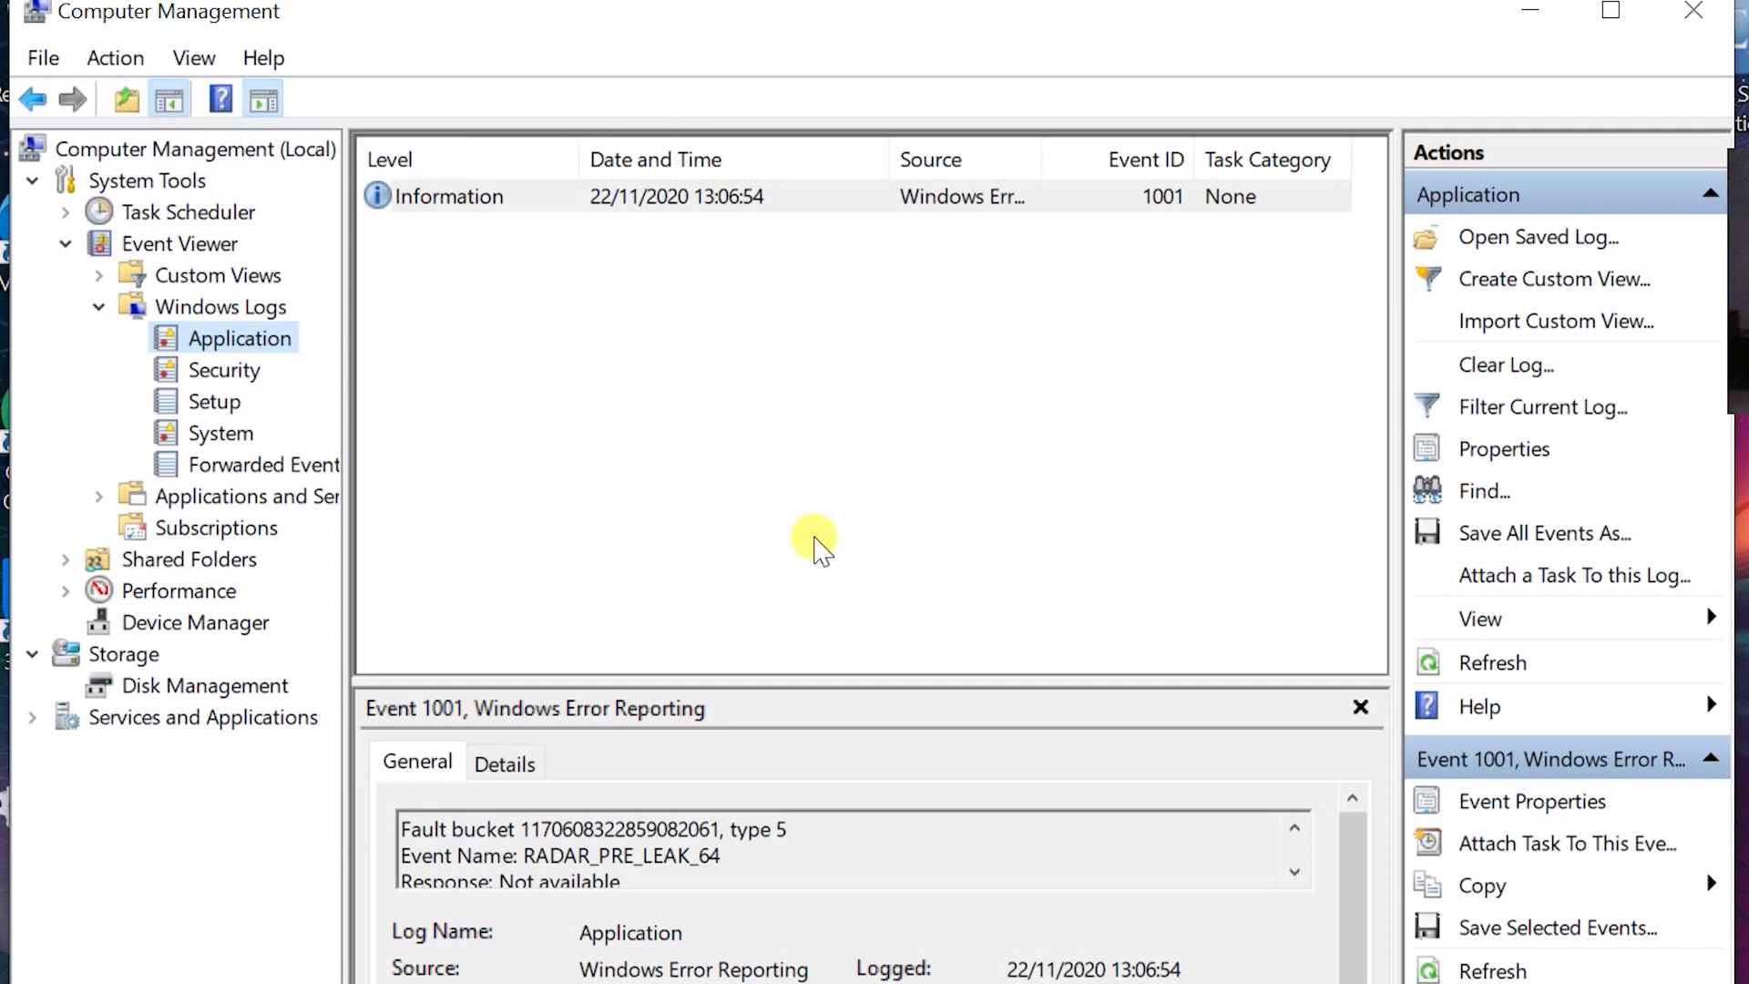
left_click(1481, 363)
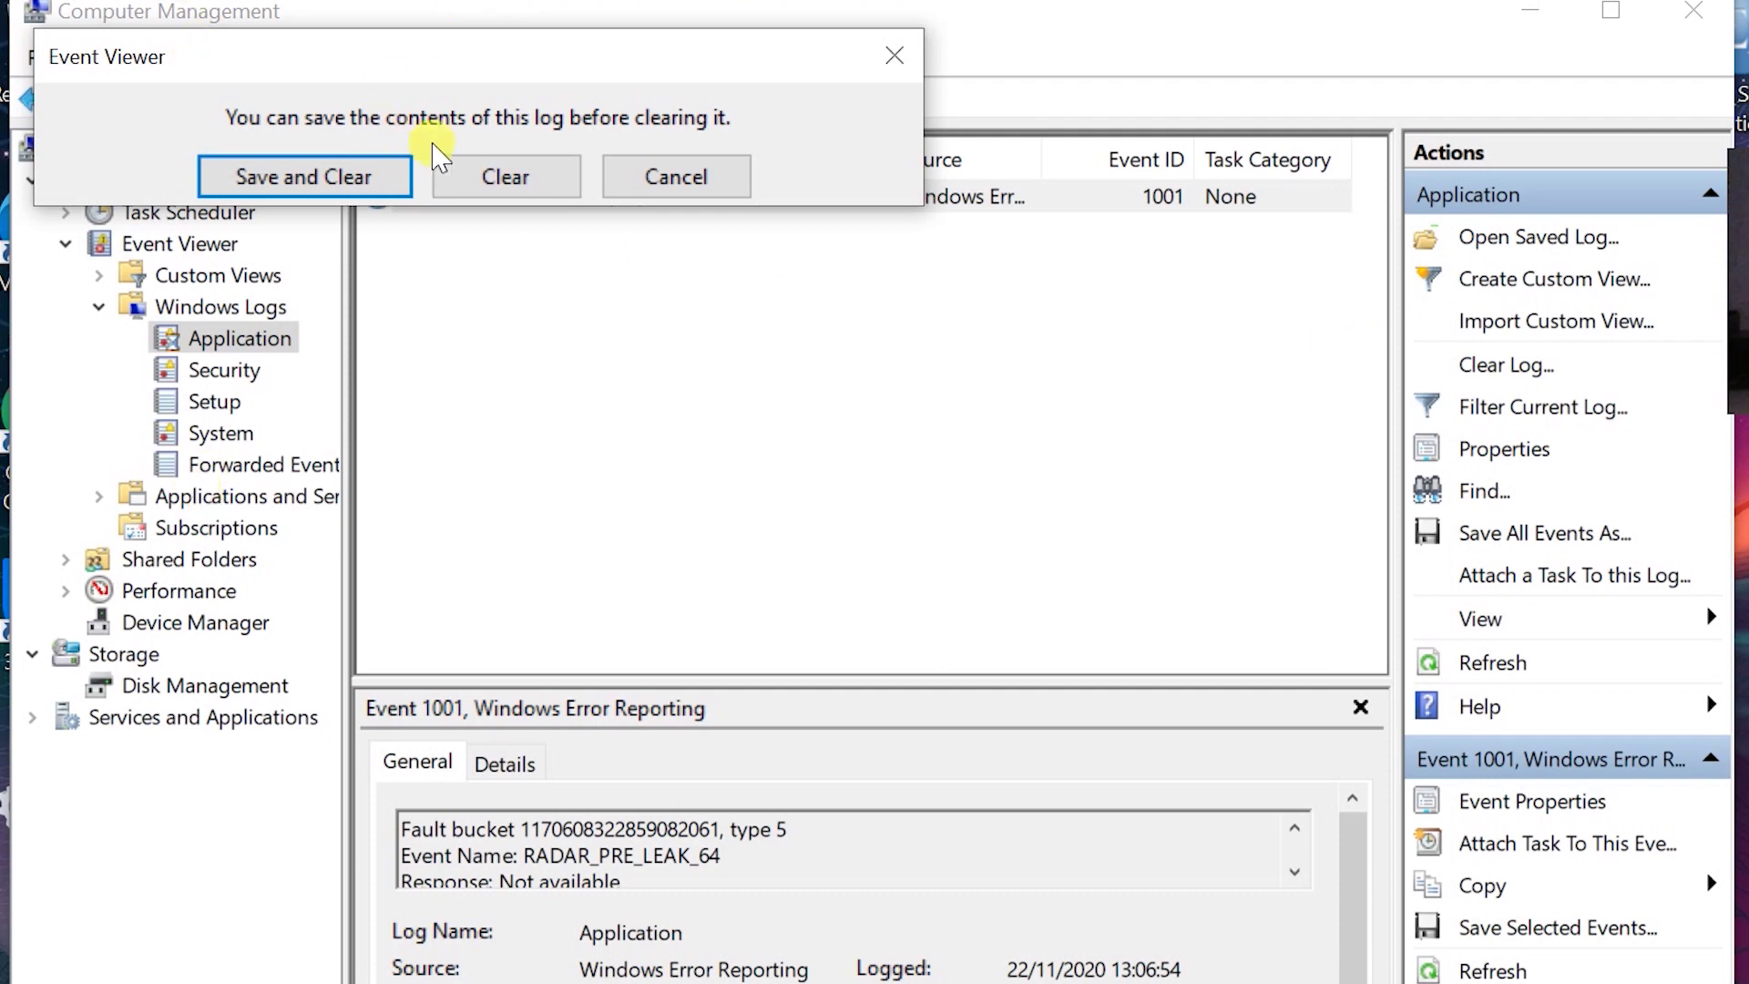
left_click(513, 187)
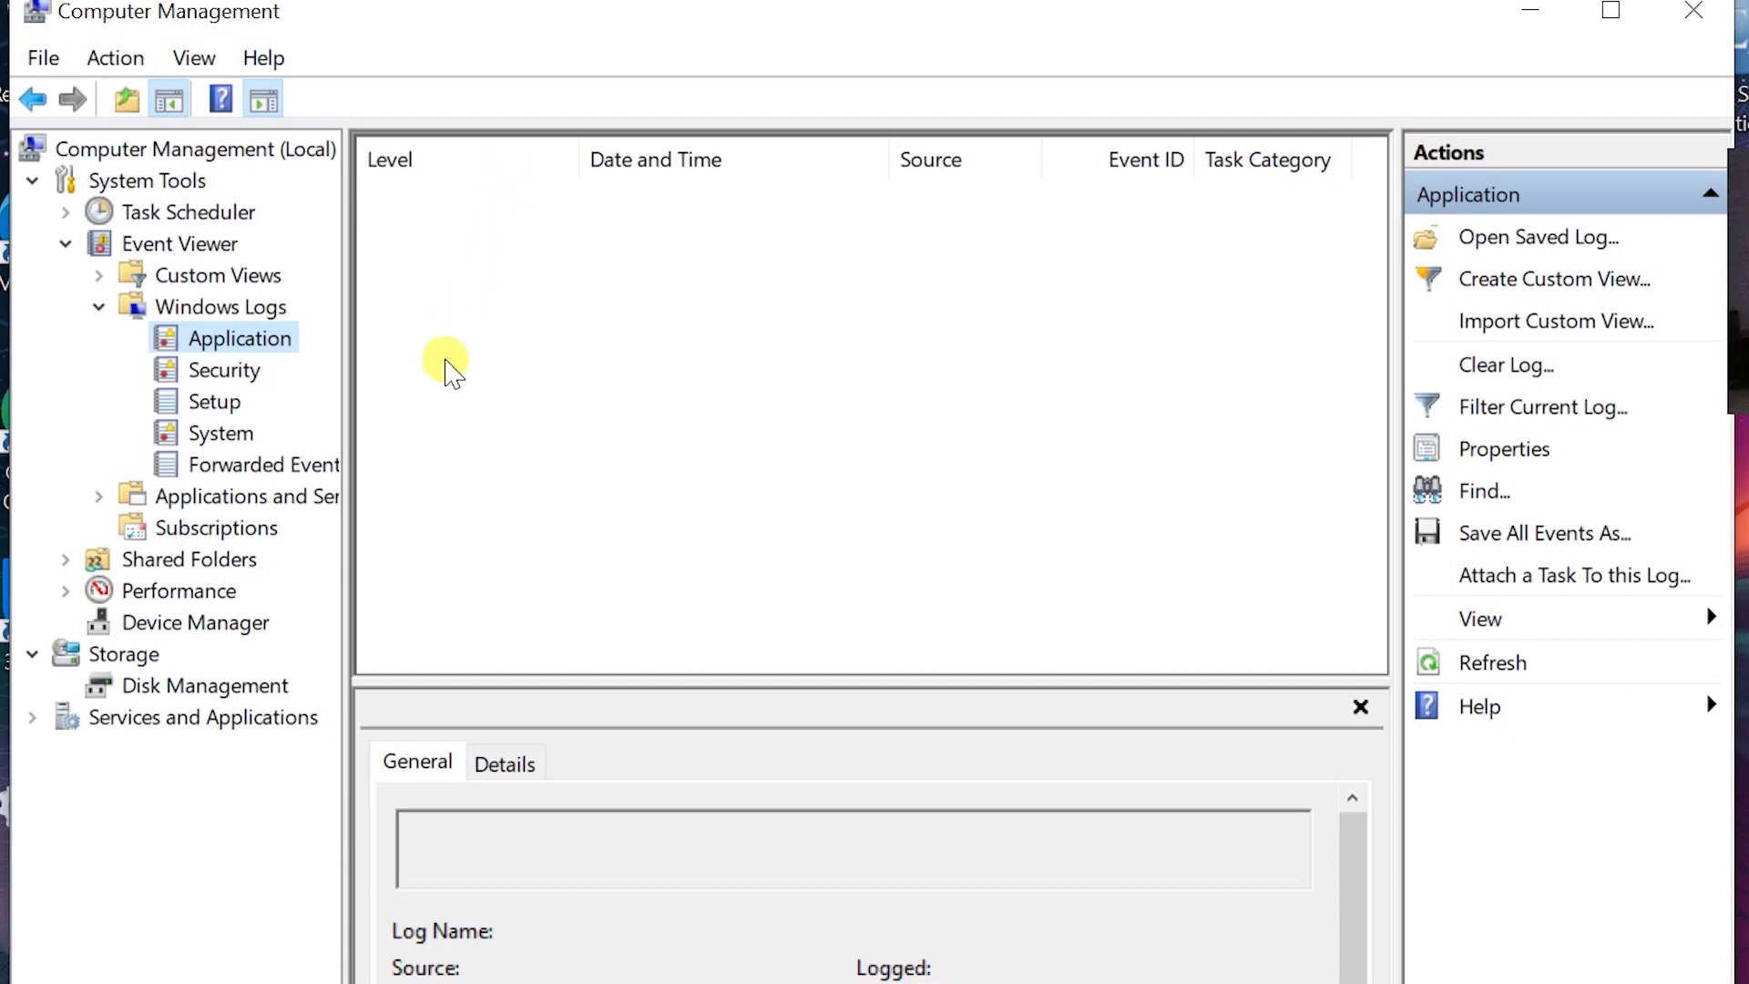
Step: Clear the Security log under Windows Logs without saving its contents
left_click(226, 371)
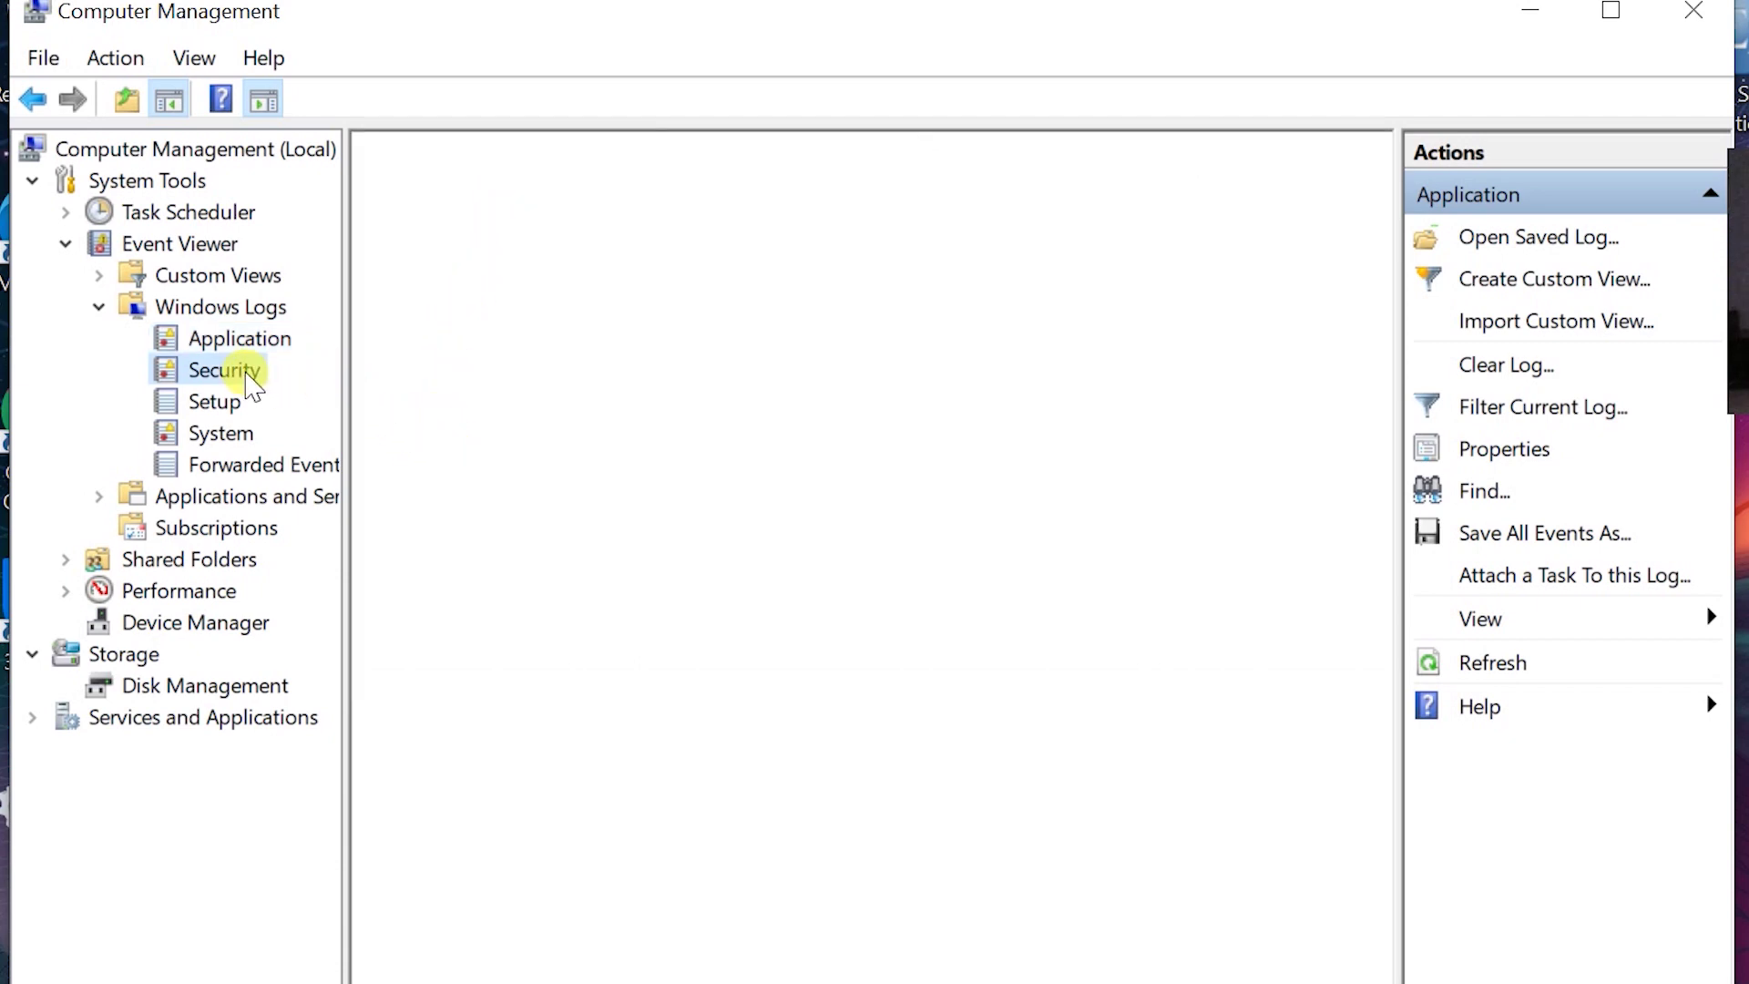
left_click_drag(1372, 216, 1328, 140)
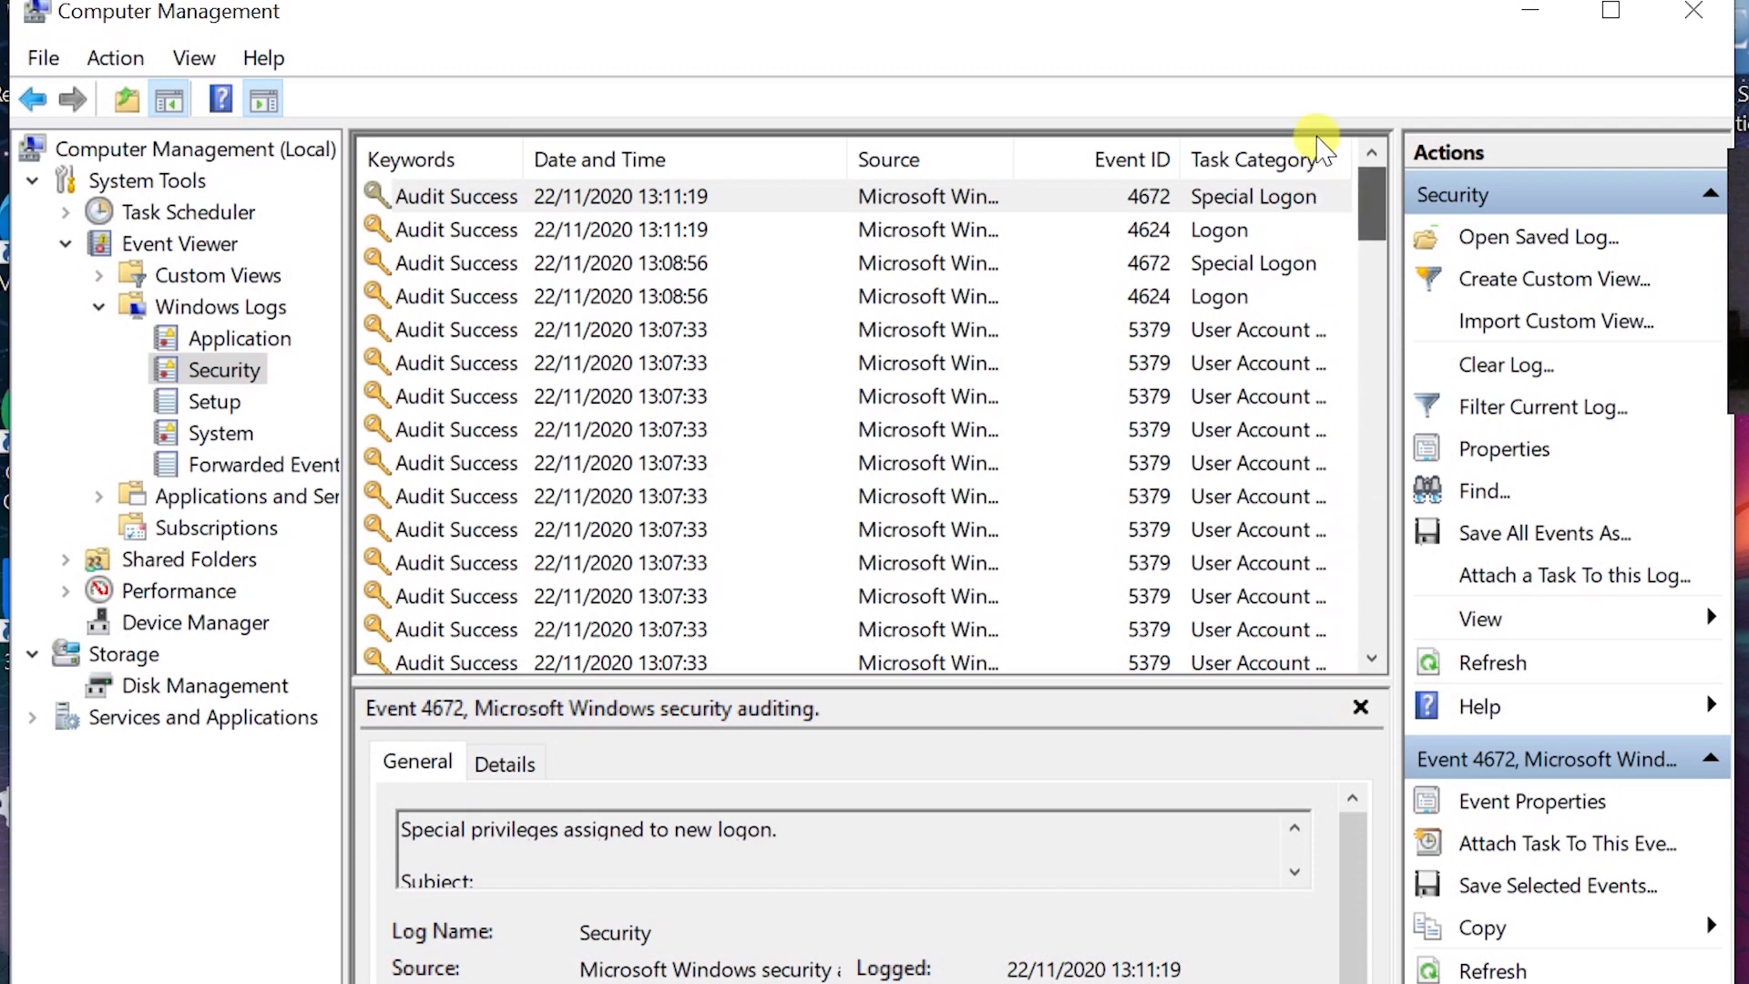
left_click(1522, 368)
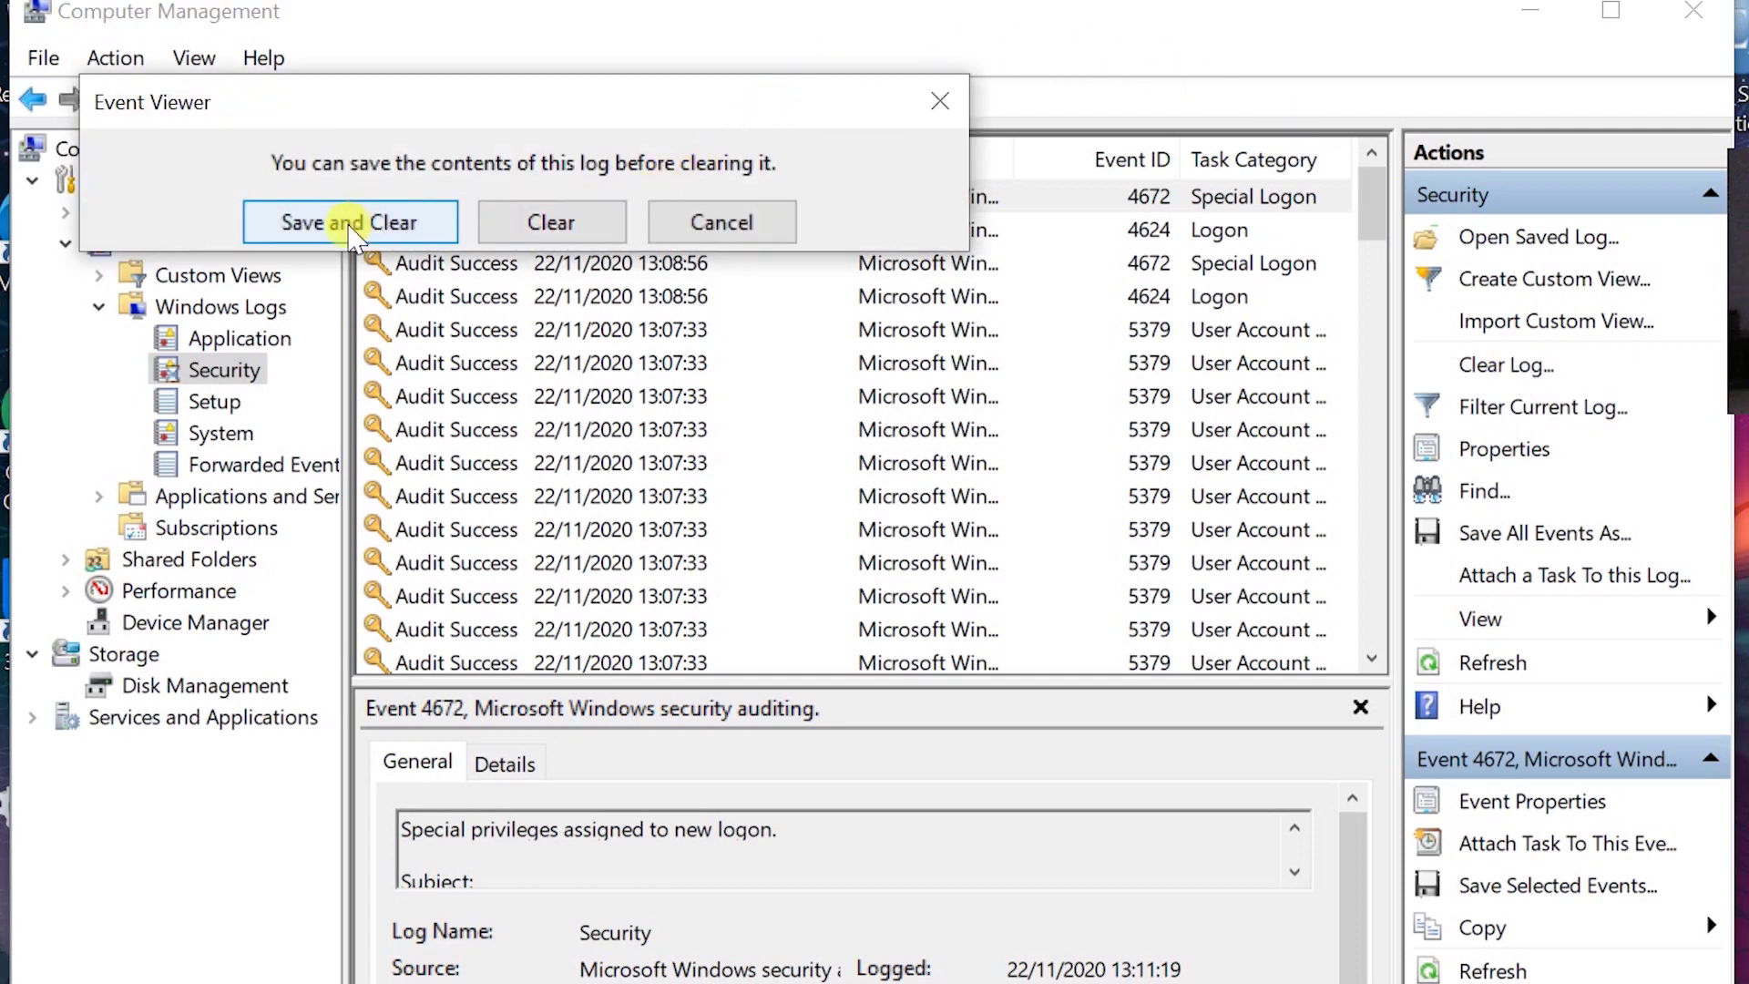
left_click(578, 223)
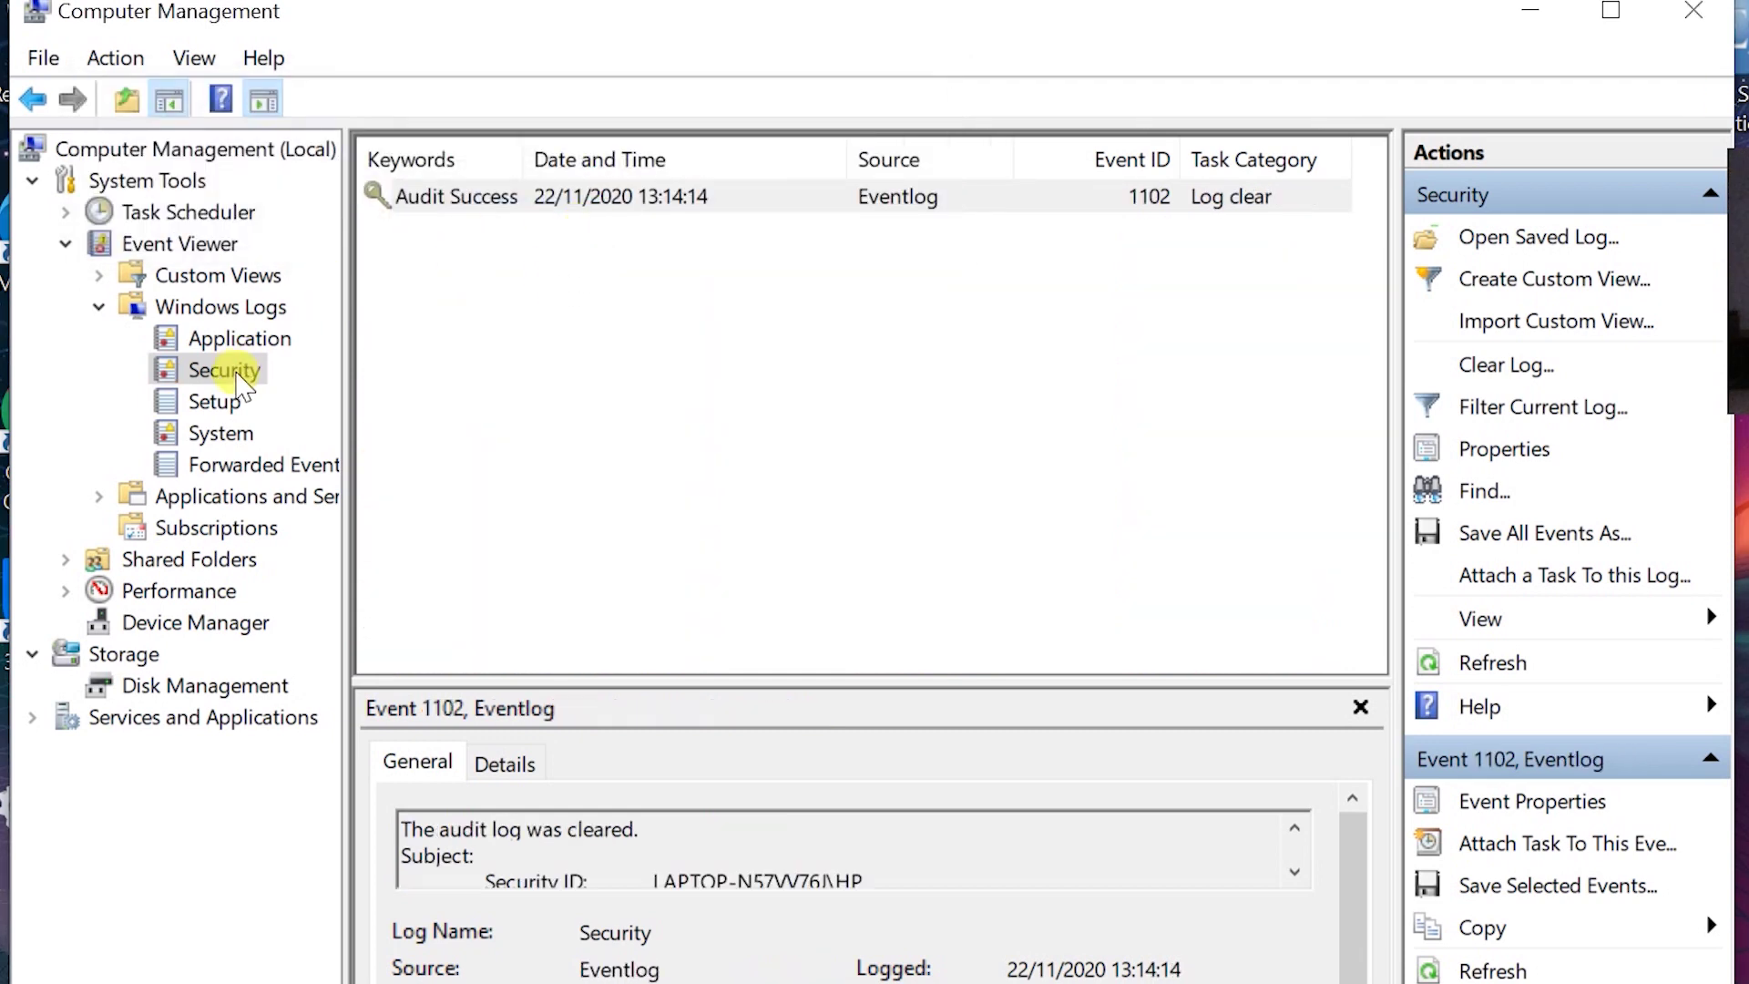
Step: Clear the Setup log under Windows Logs without saving its contents
left_click(202, 407)
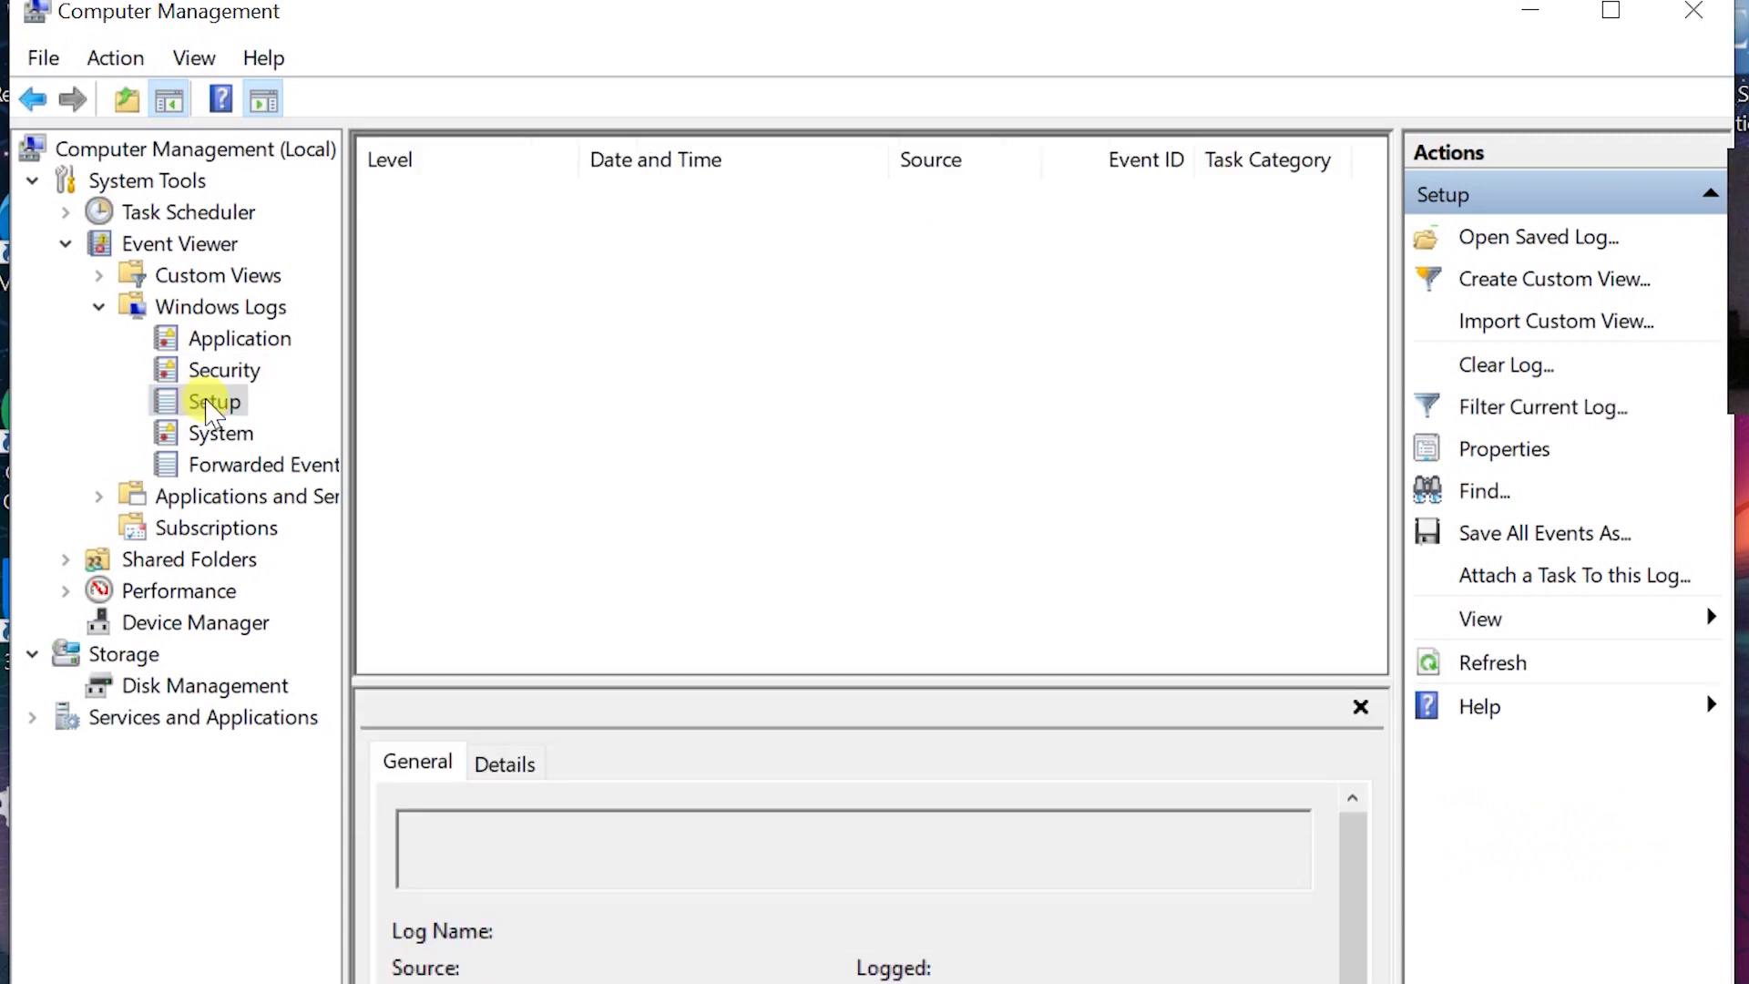
left_click(1485, 369)
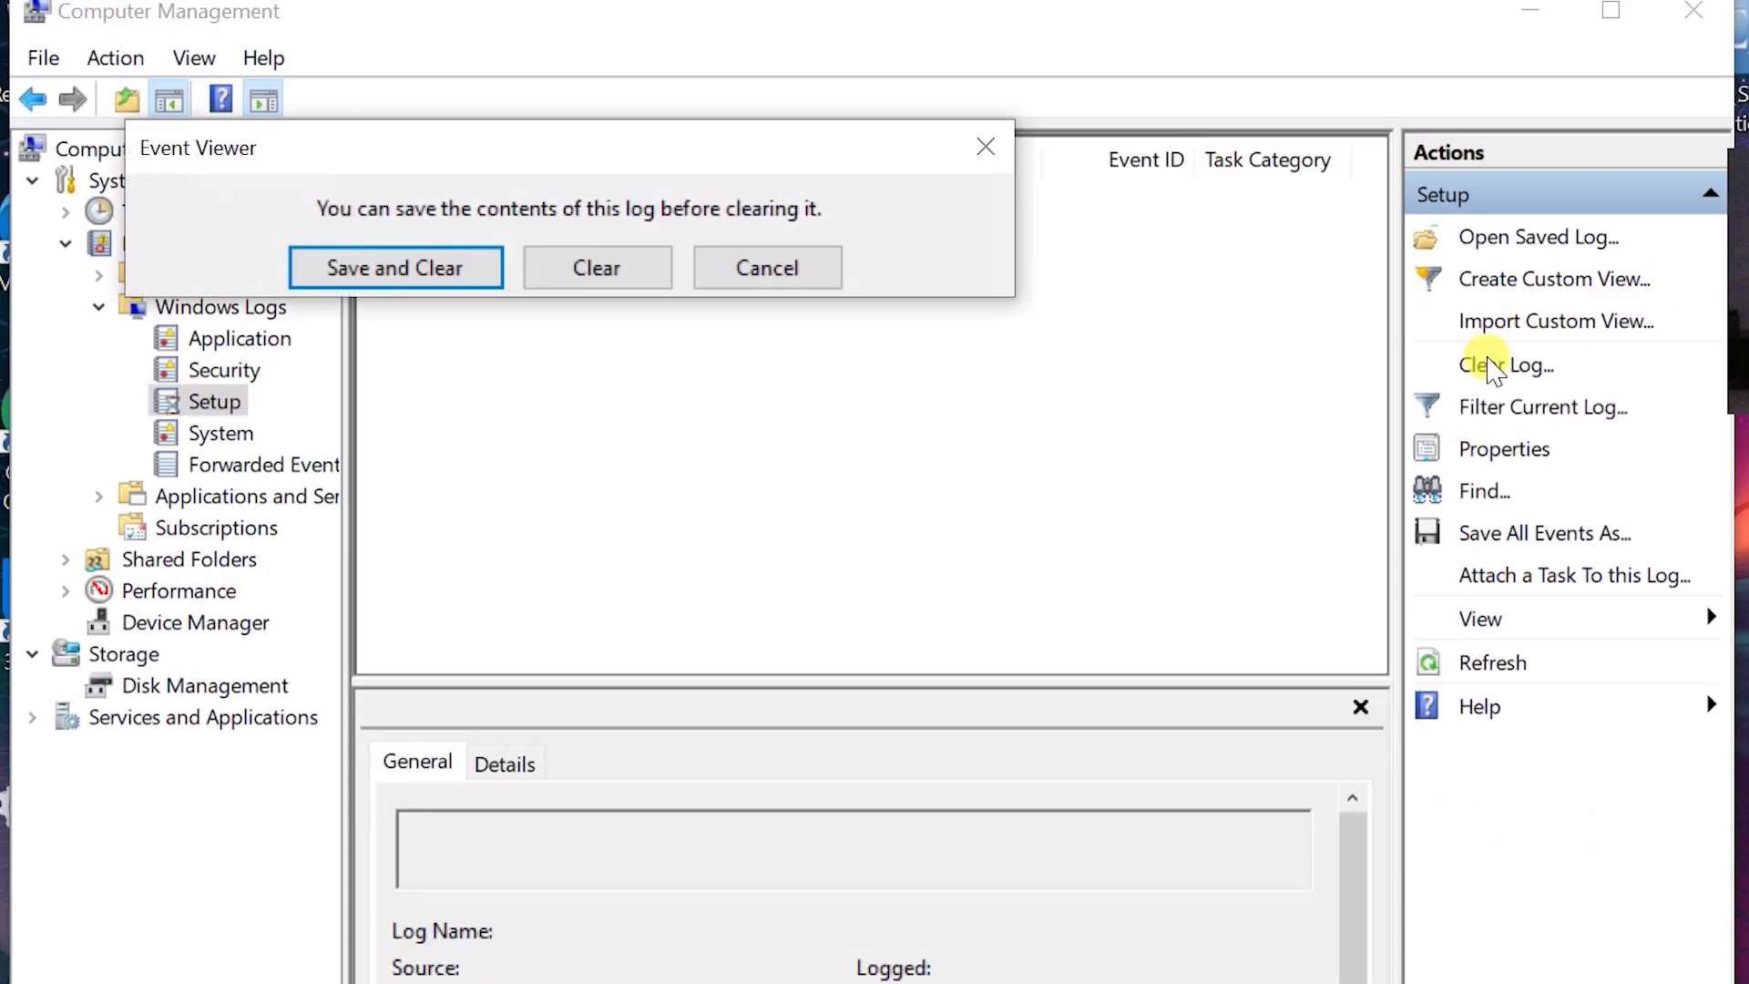
left_click(609, 273)
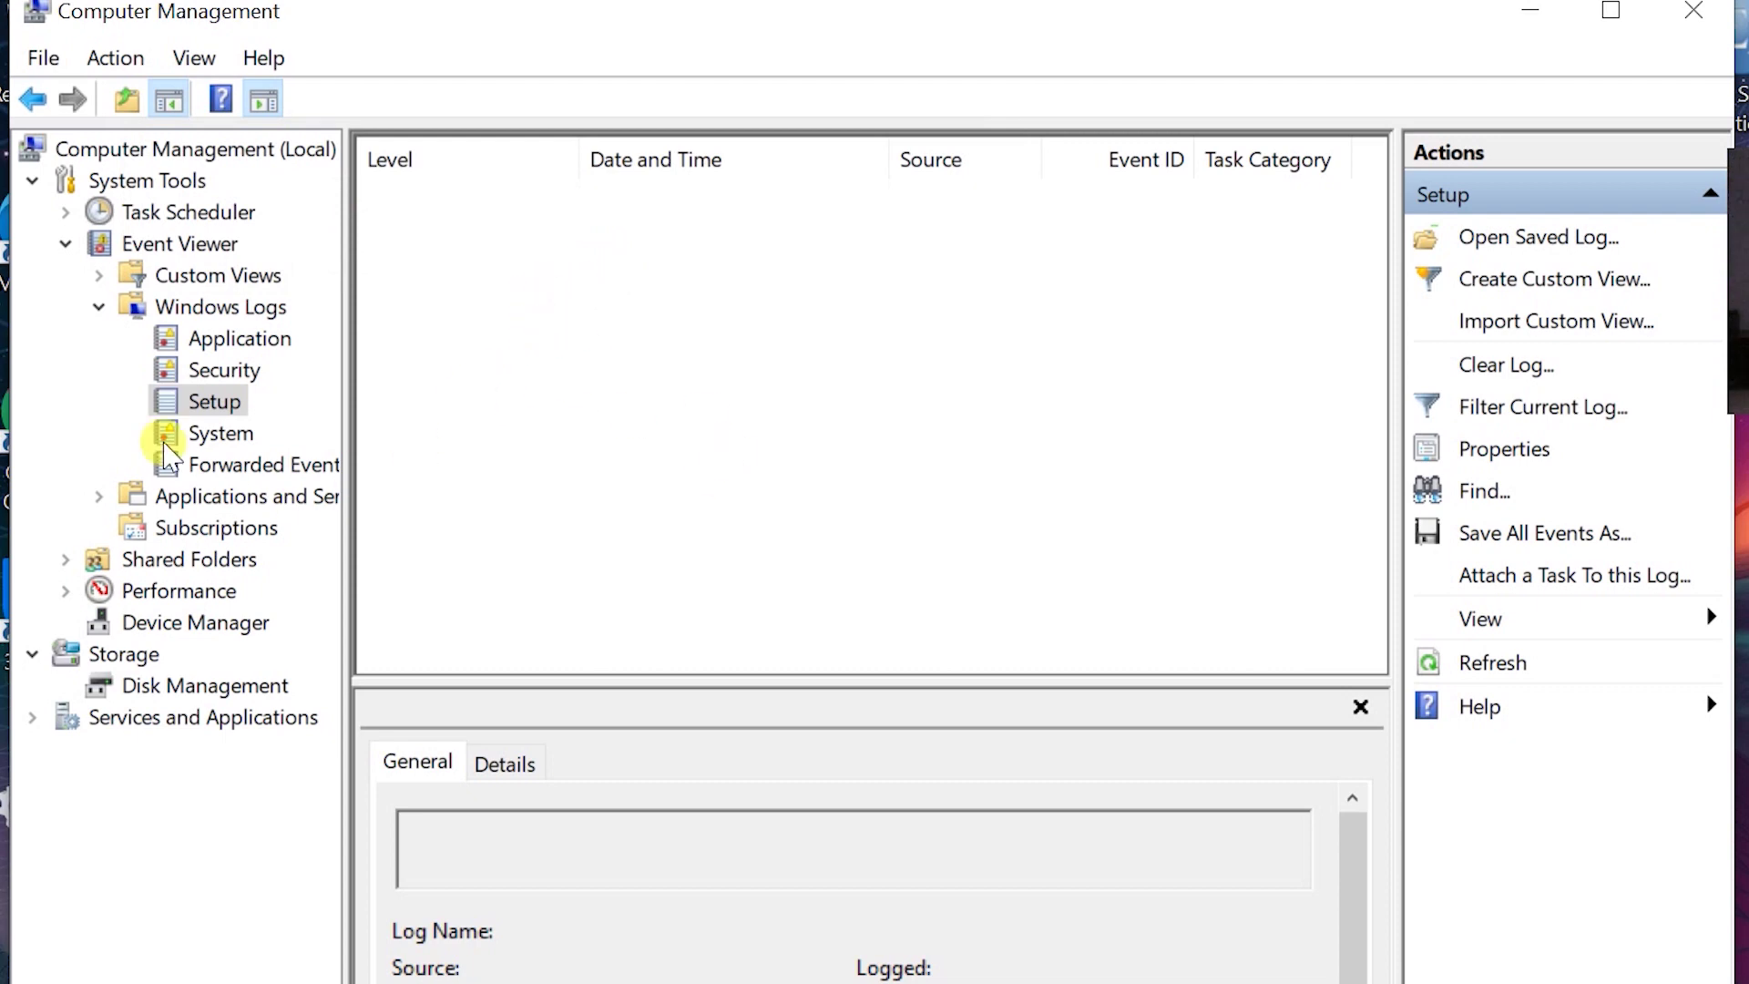
Step: Clear the System log under Windows Logs without saving its contents
left_click(193, 435)
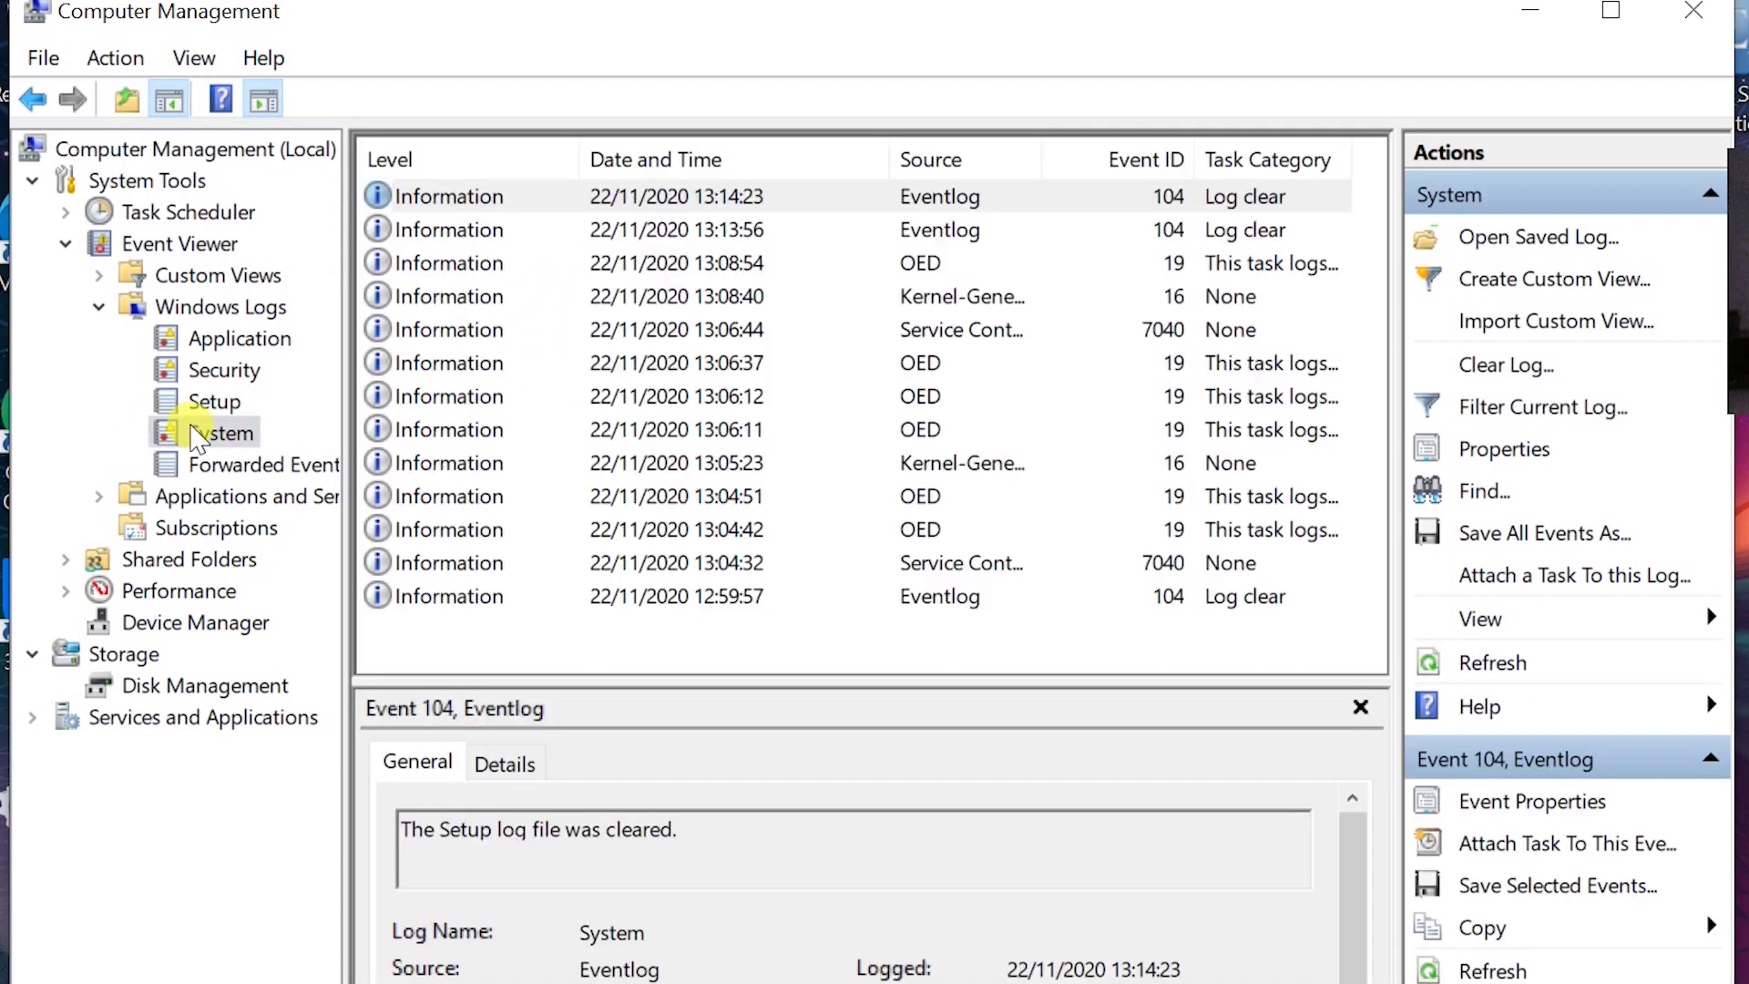
left_click(1513, 369)
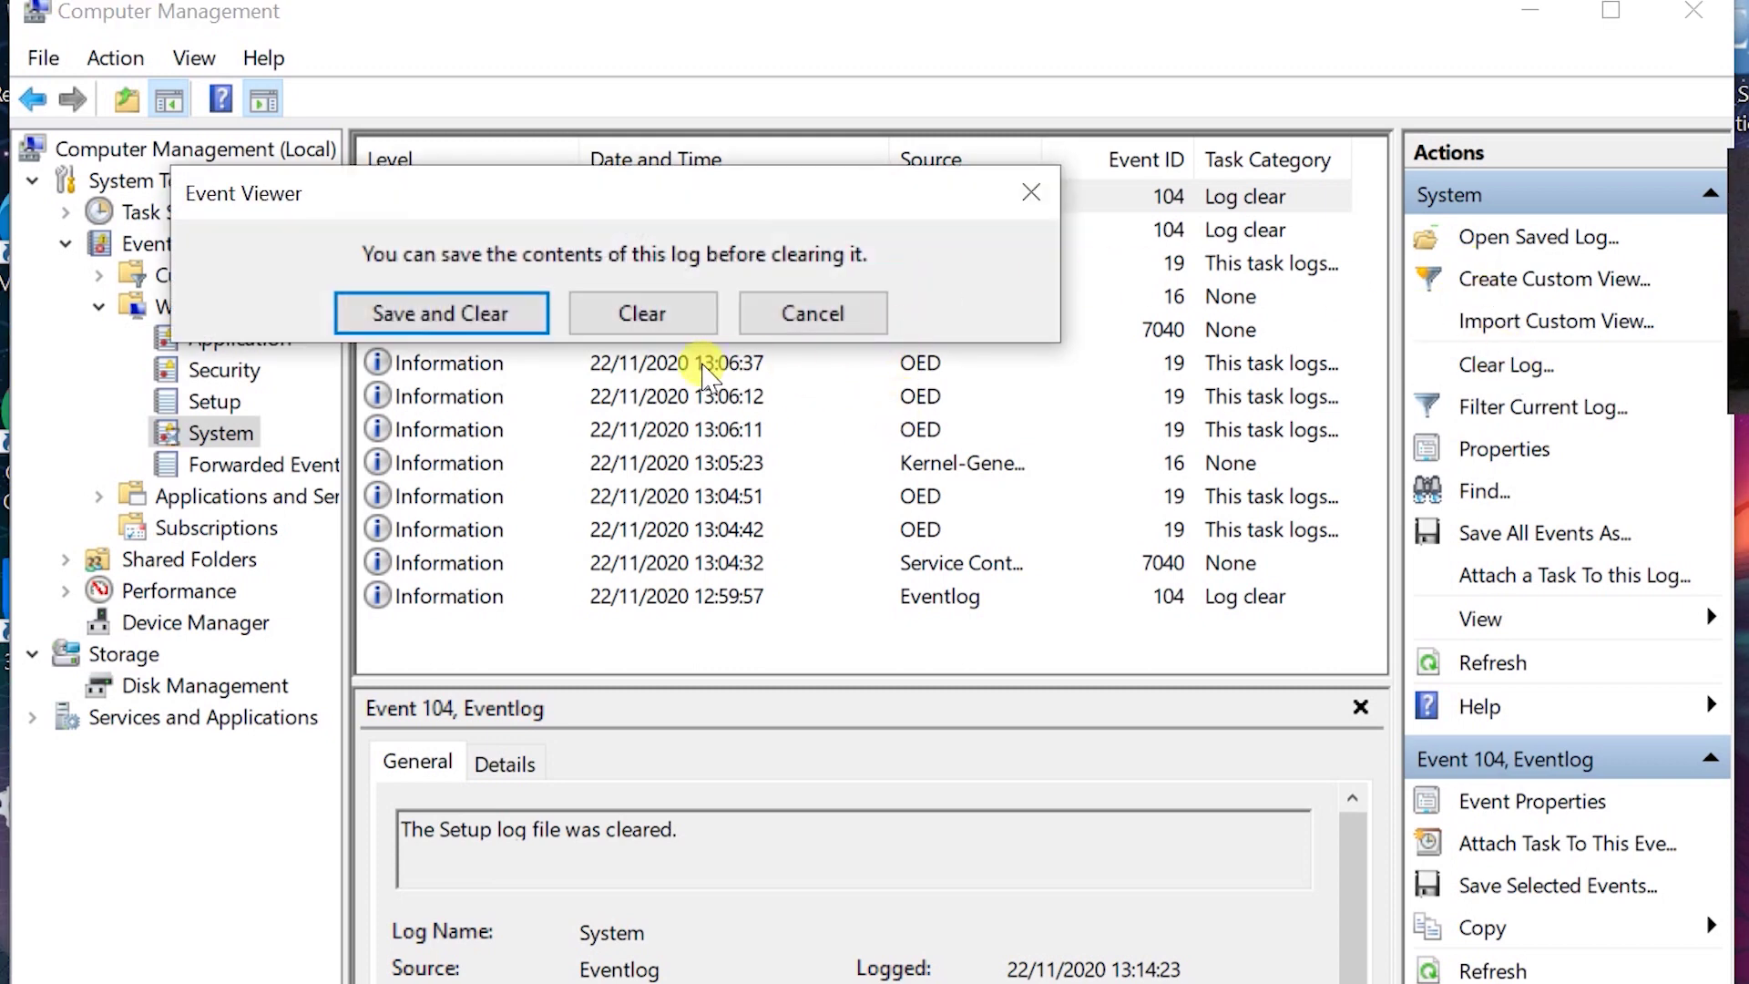
left_click(679, 321)
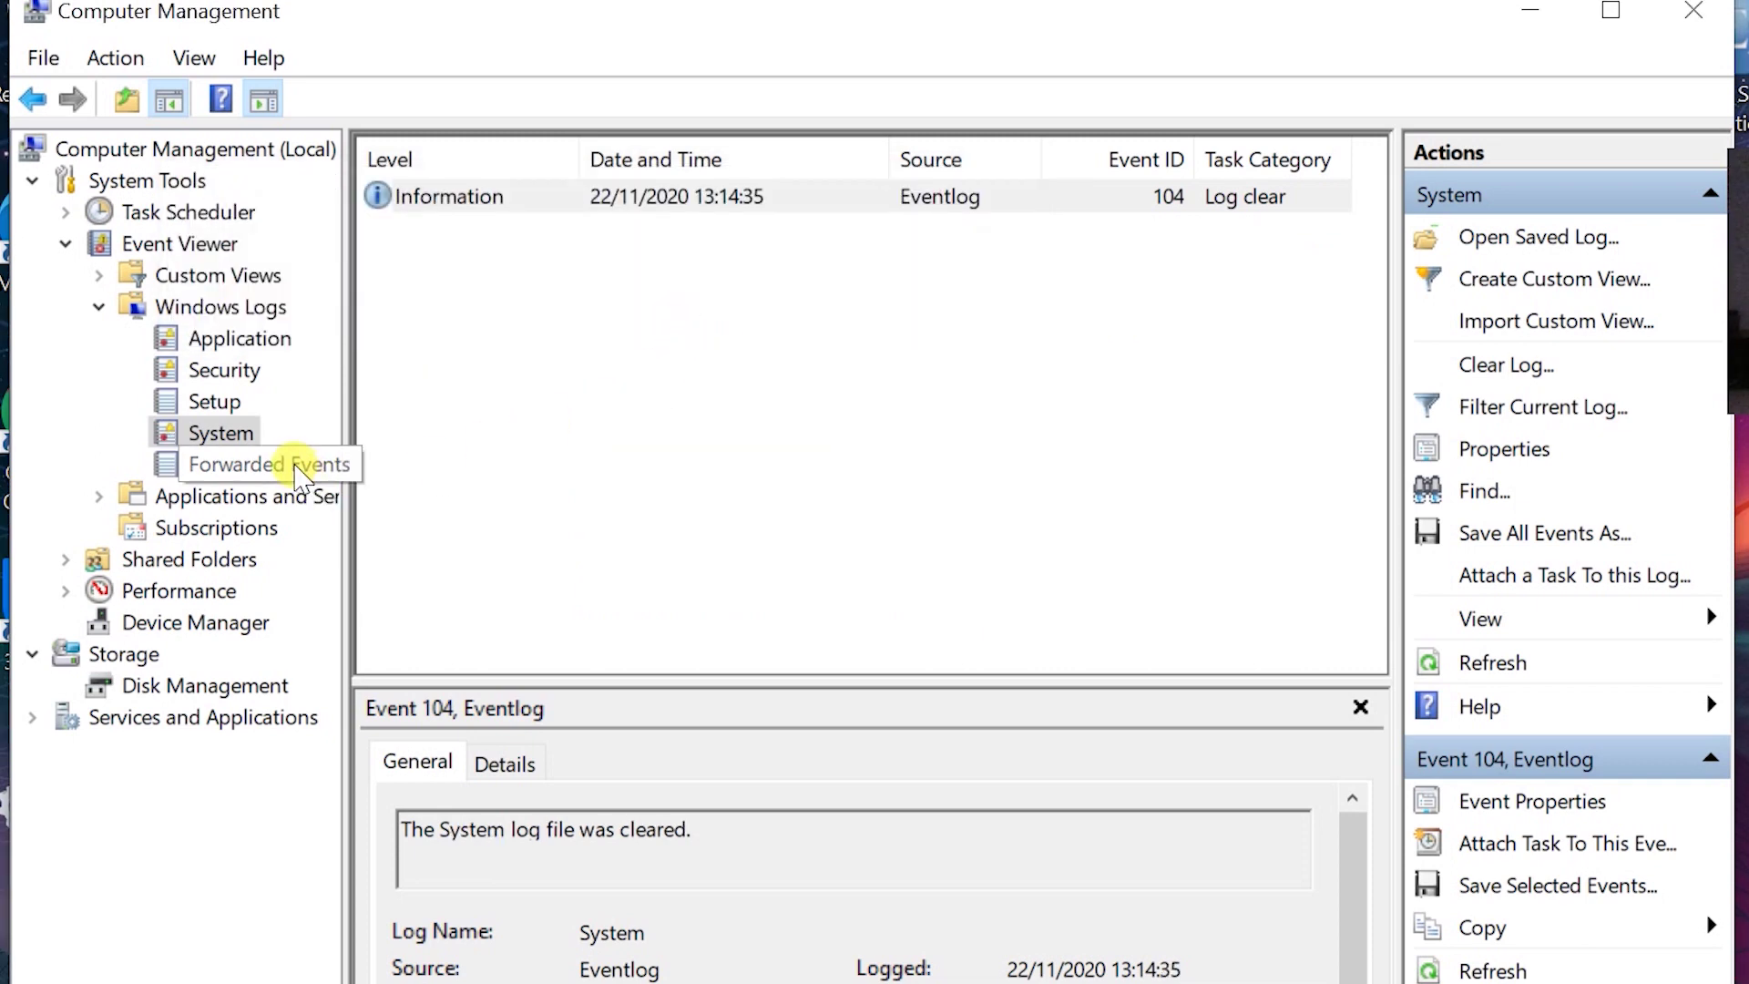
Step: Clear the Forwarded Events log without saving its contents and close Computer Management
left_click(242, 467)
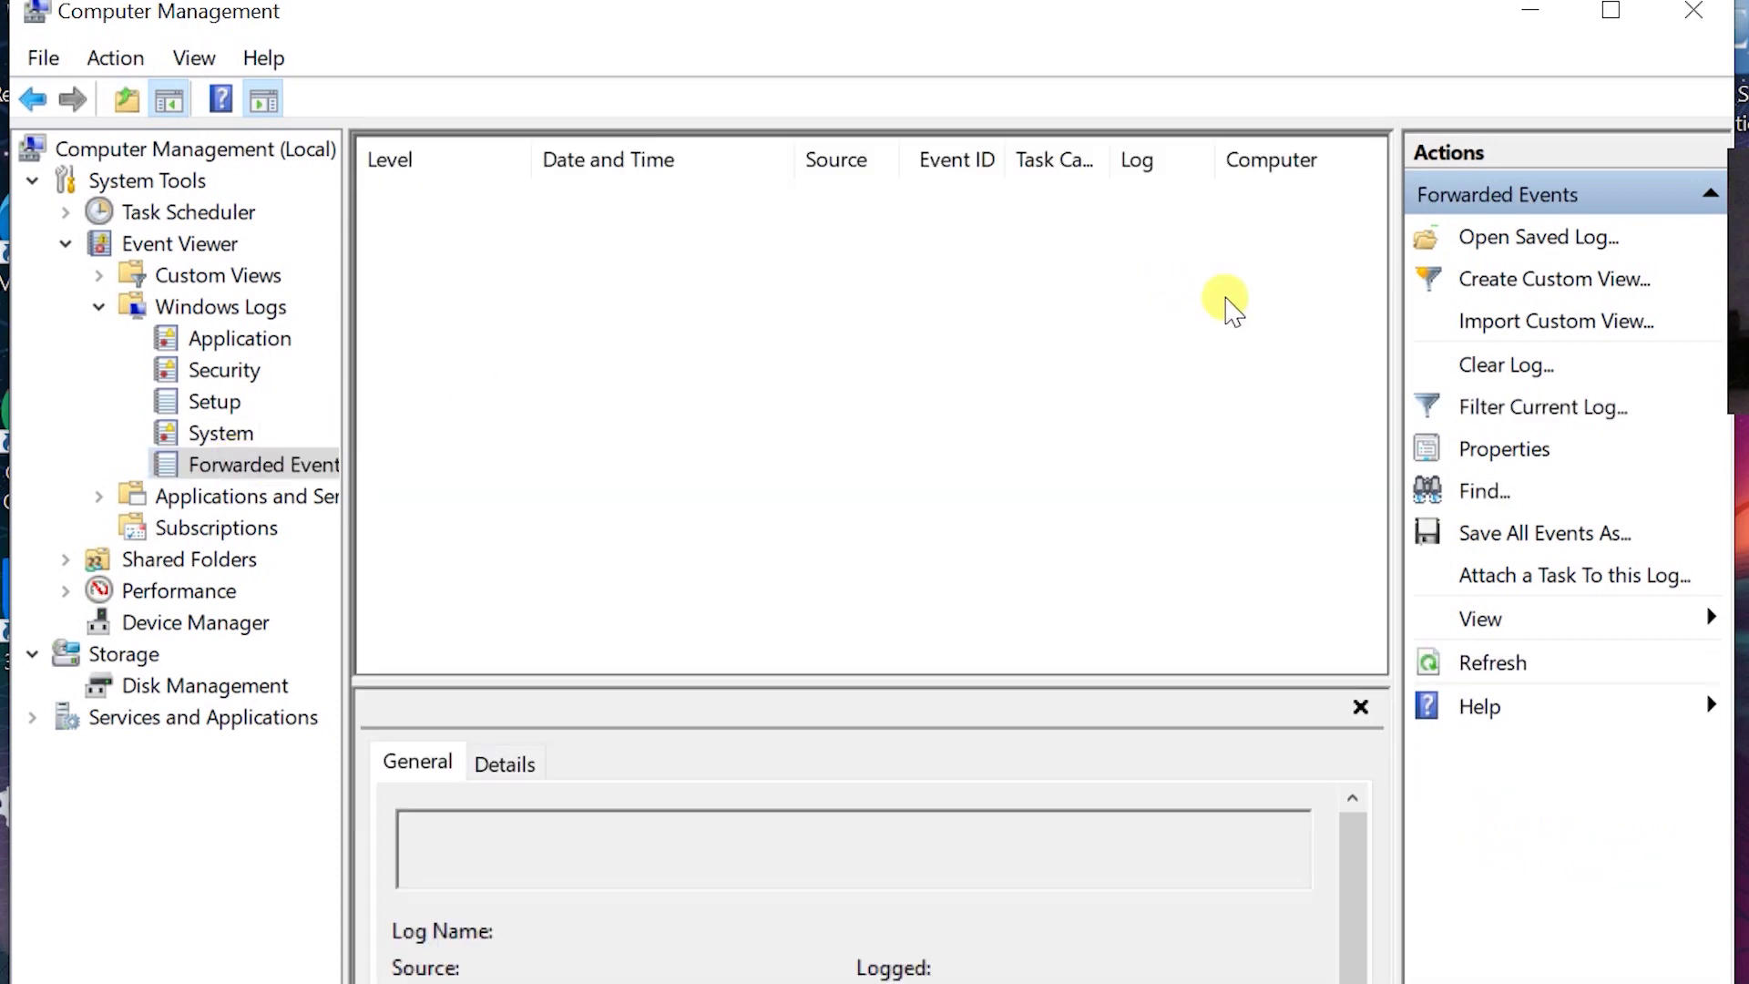
left_click(1476, 369)
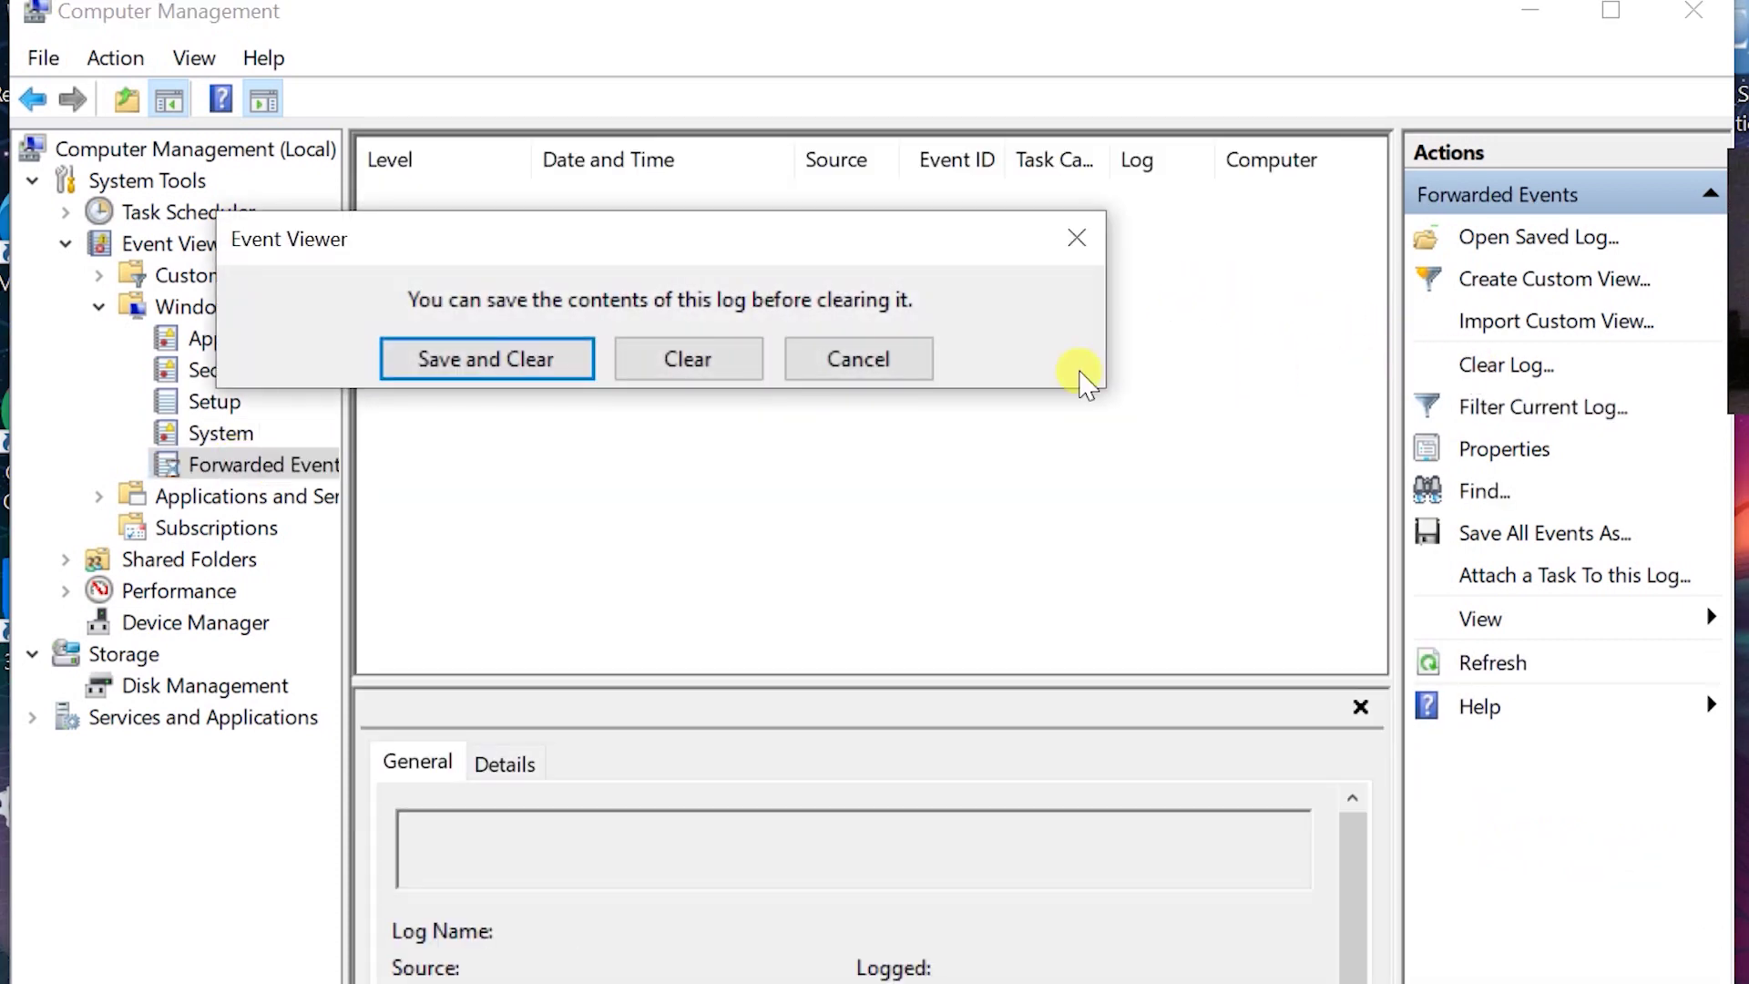
left_click(739, 366)
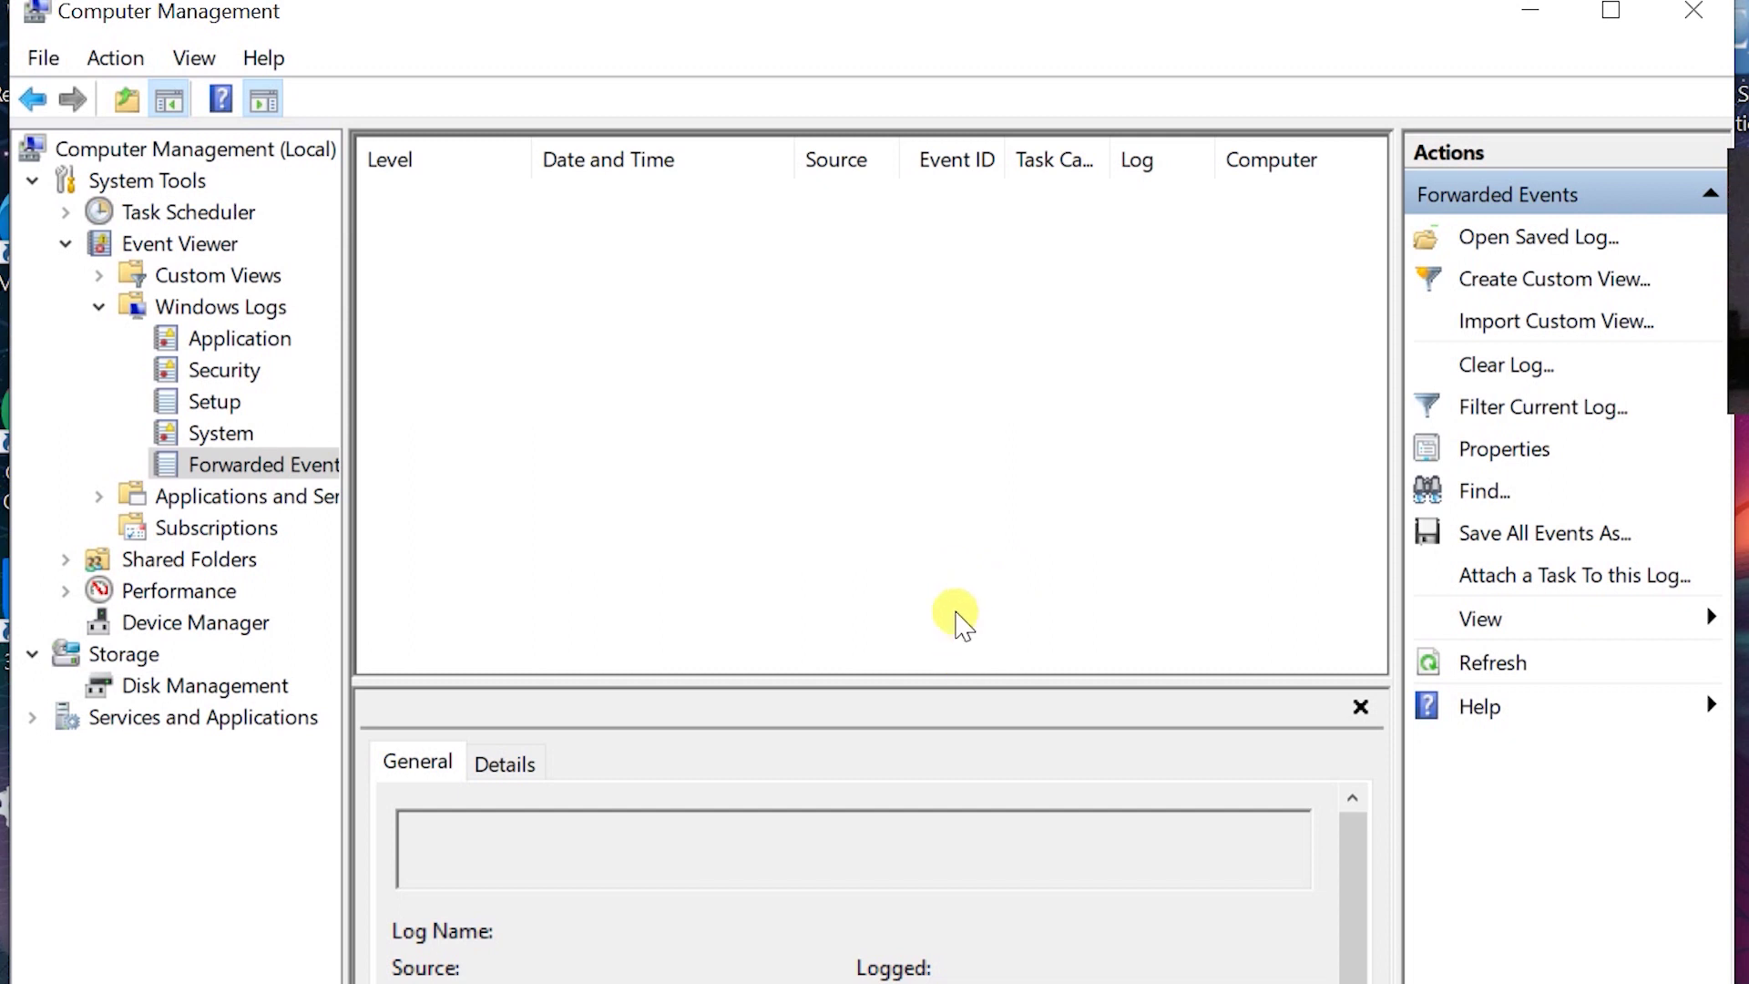
left_click(1695, 16)
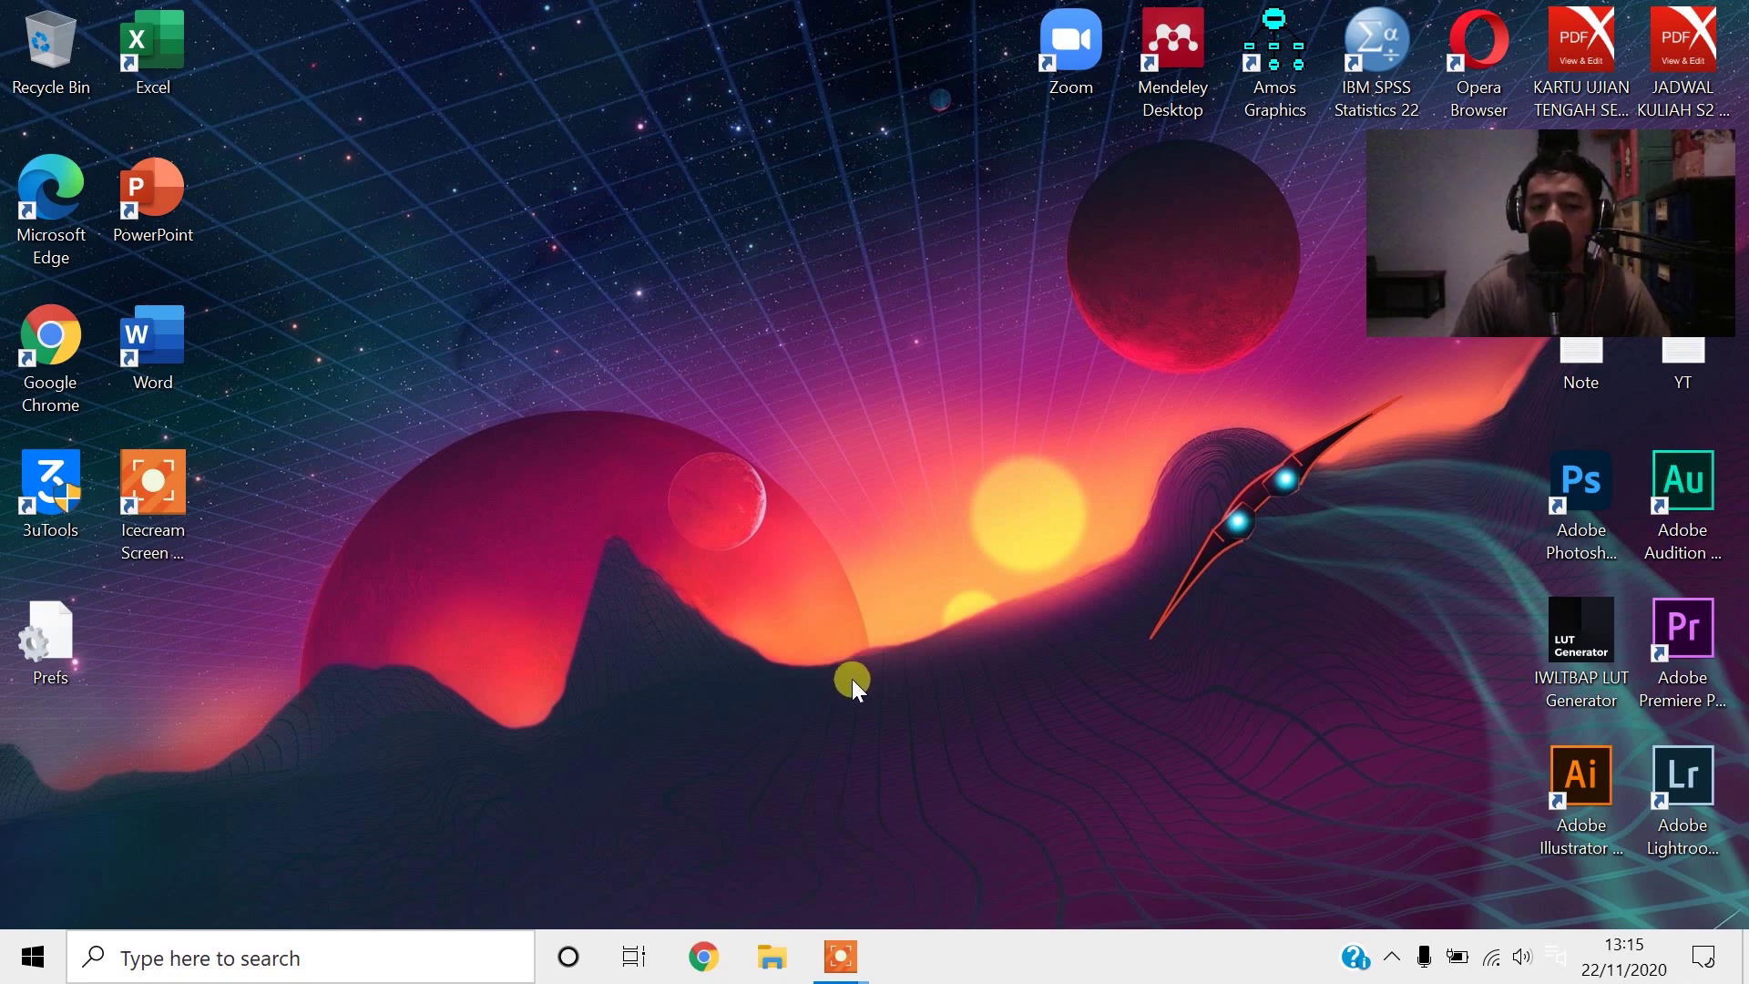
Step: Search Windows for the privacy settings and open their Background apps page
left_click(276, 962)
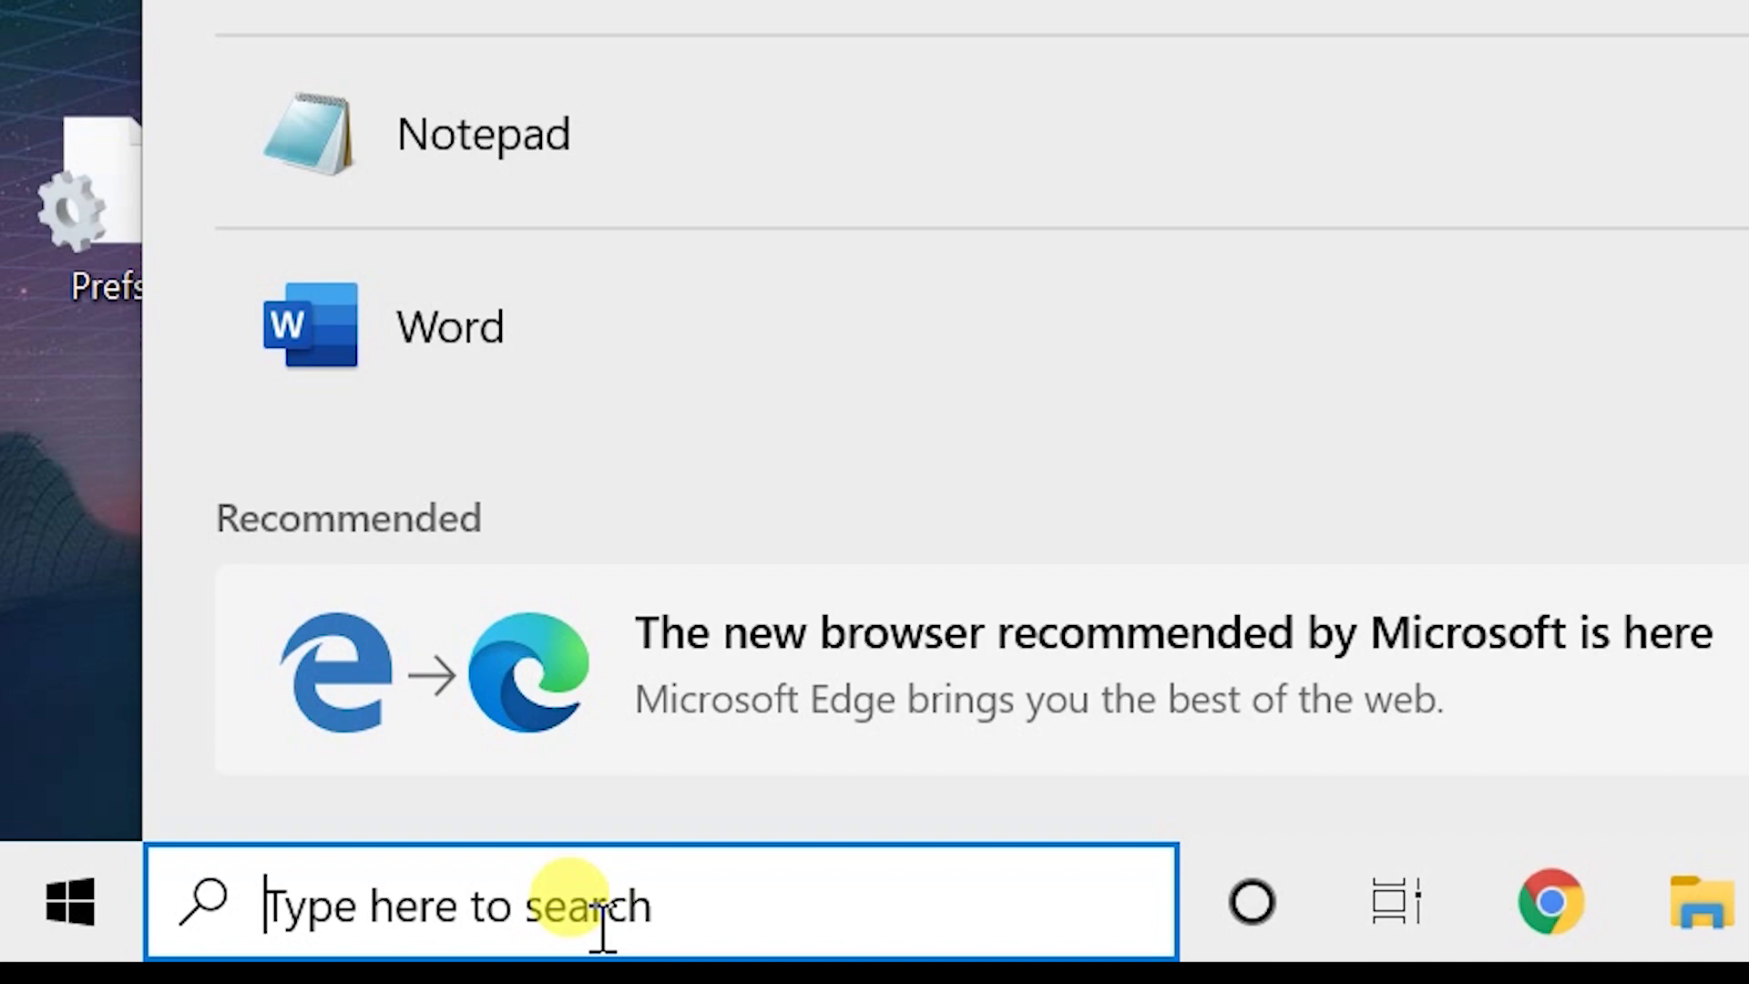
type("pr")
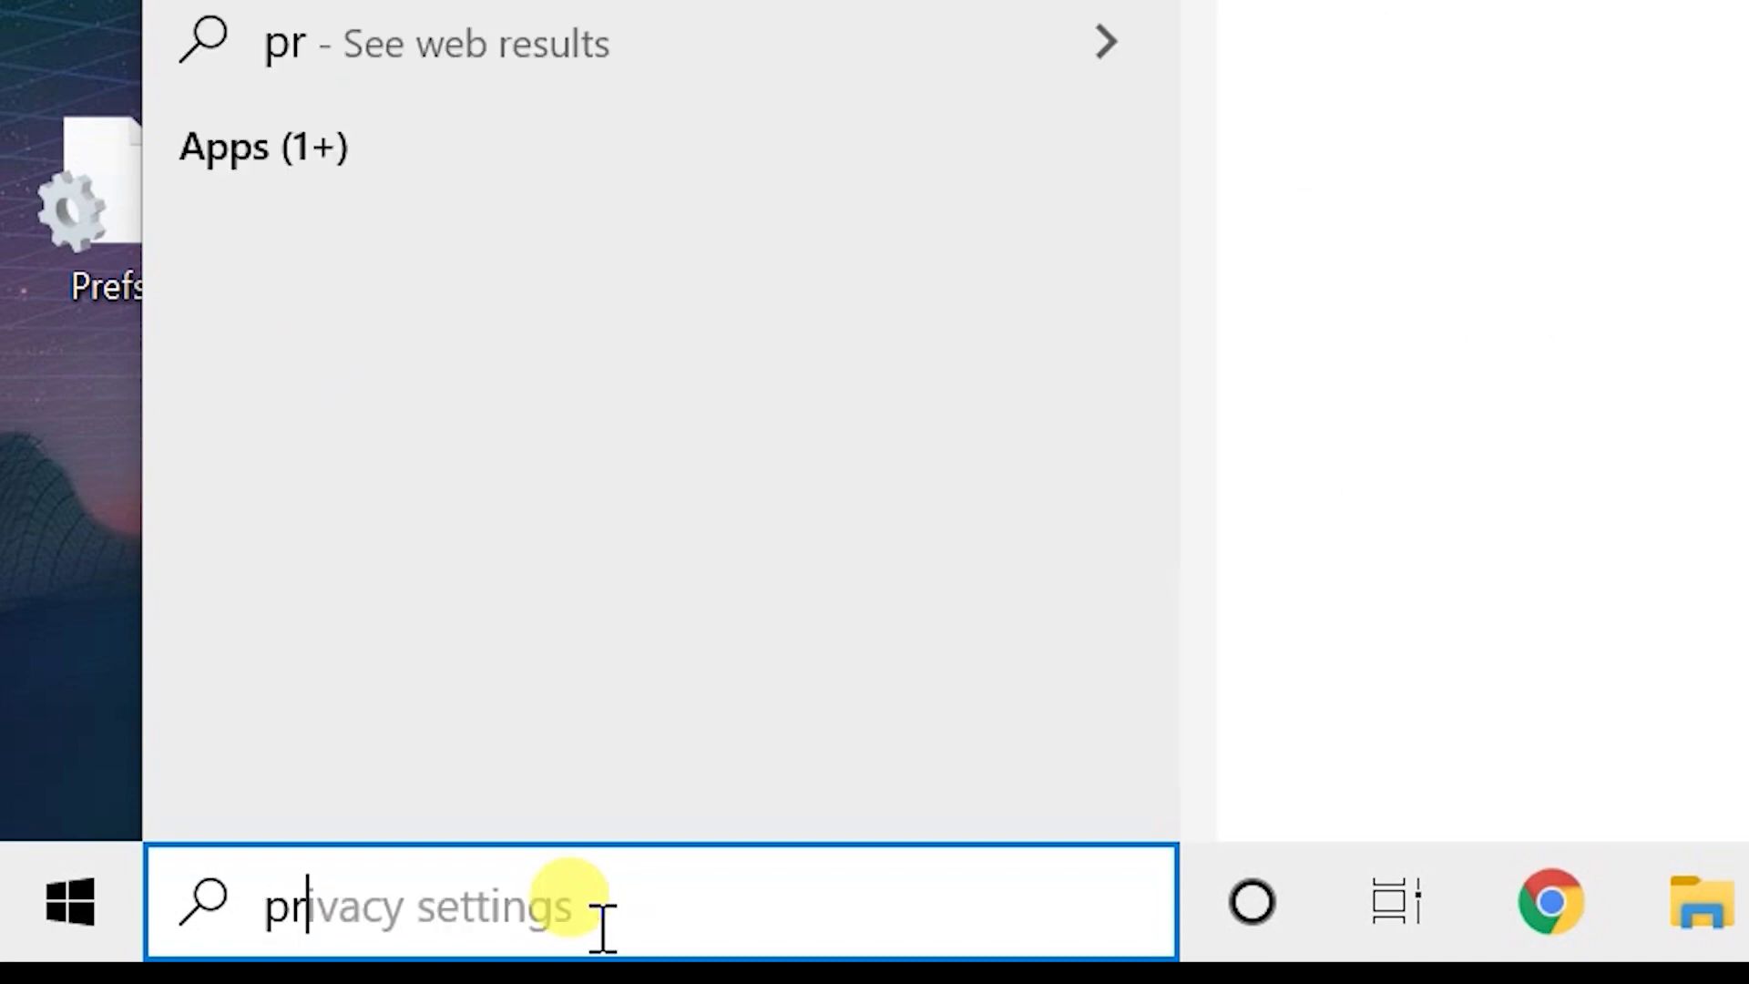
type("i")
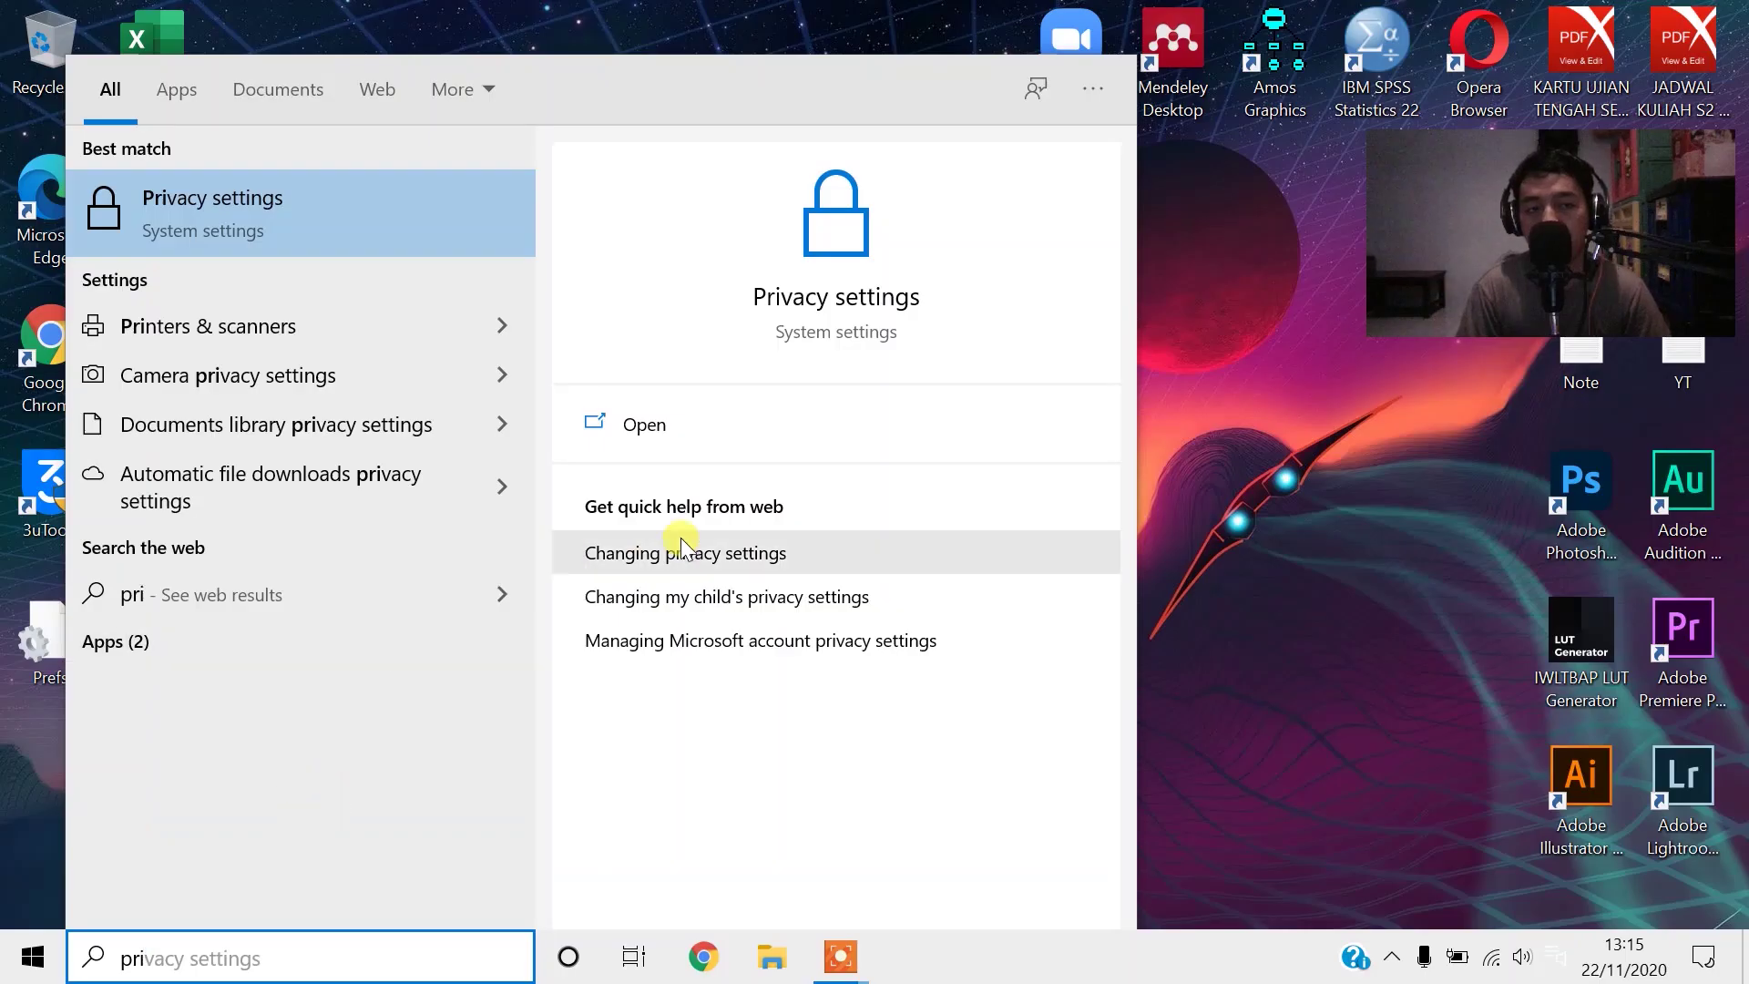
left_click(262, 237)
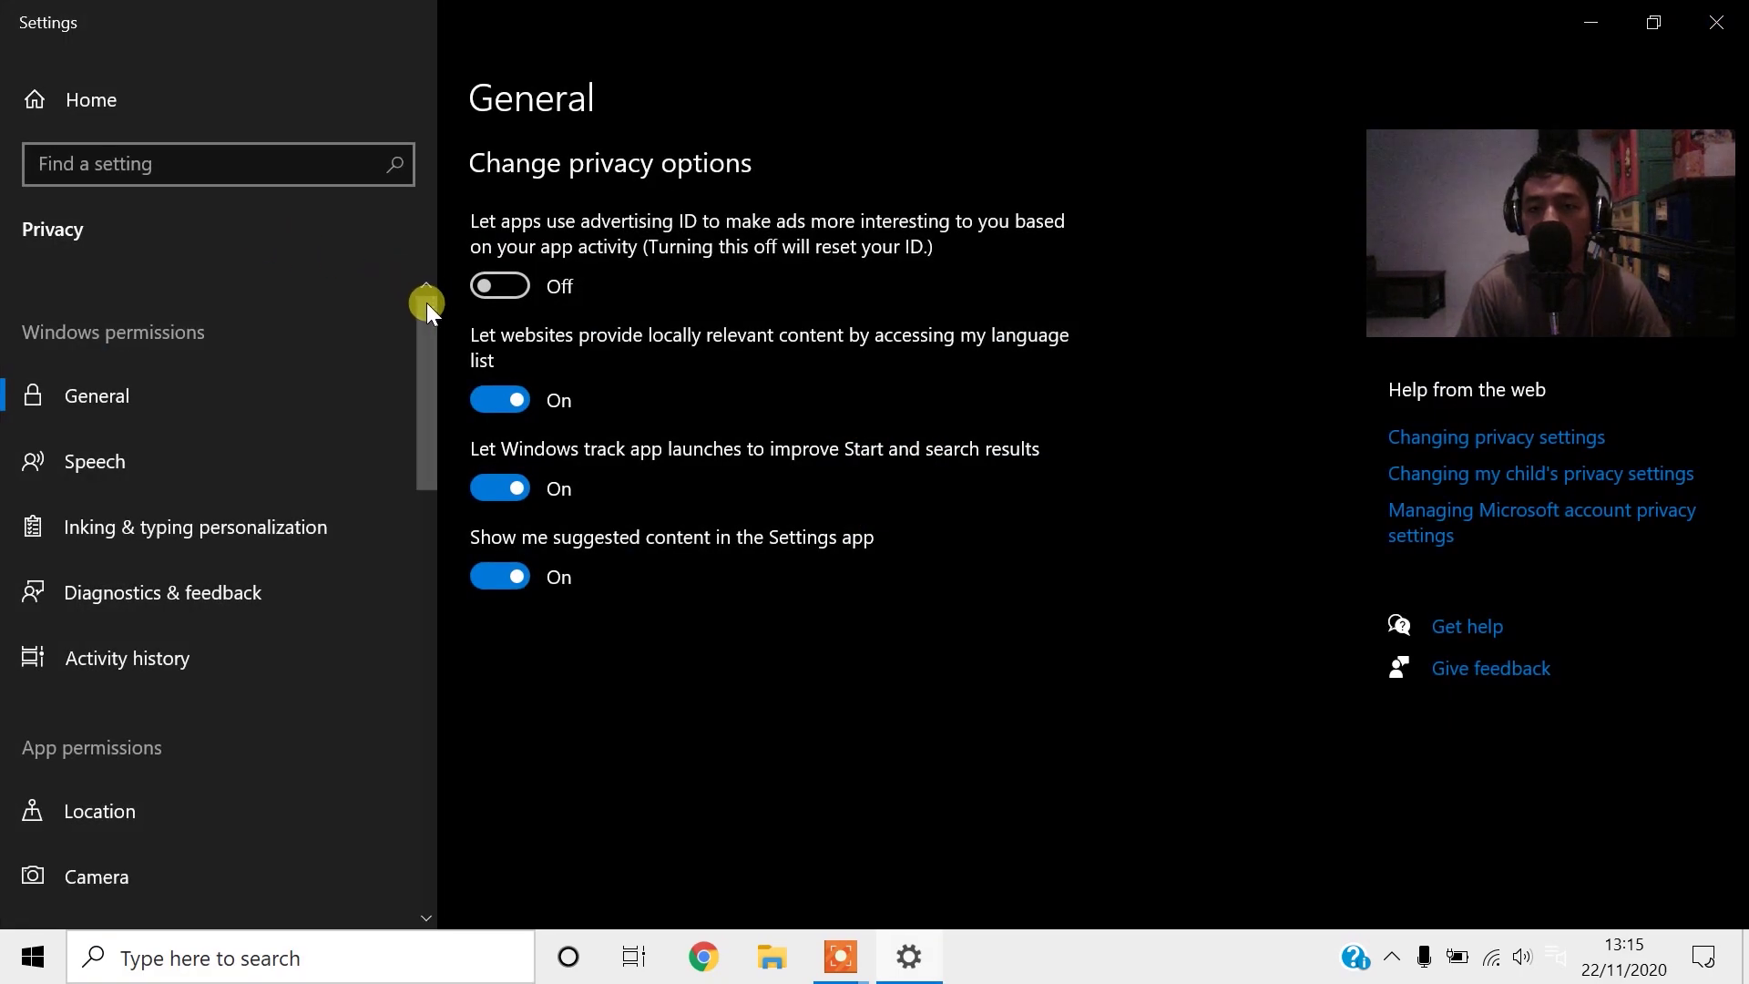
left_click_drag(426, 303, 452, 663)
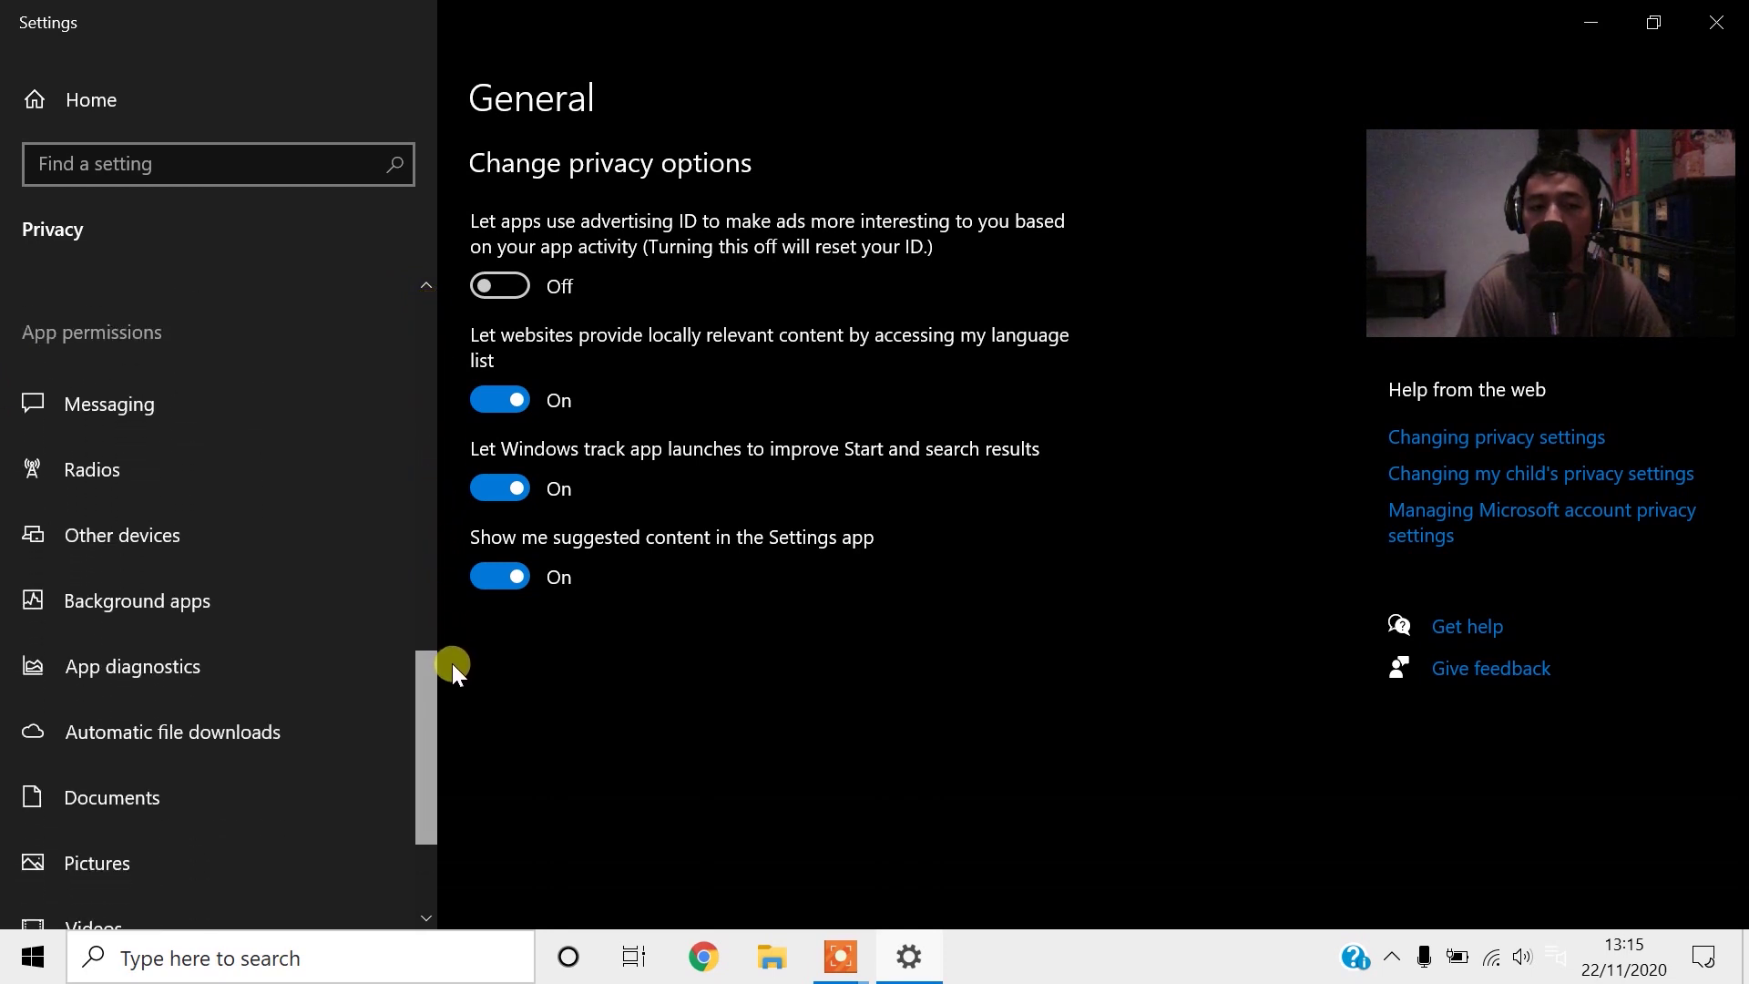
left_click(231, 594)
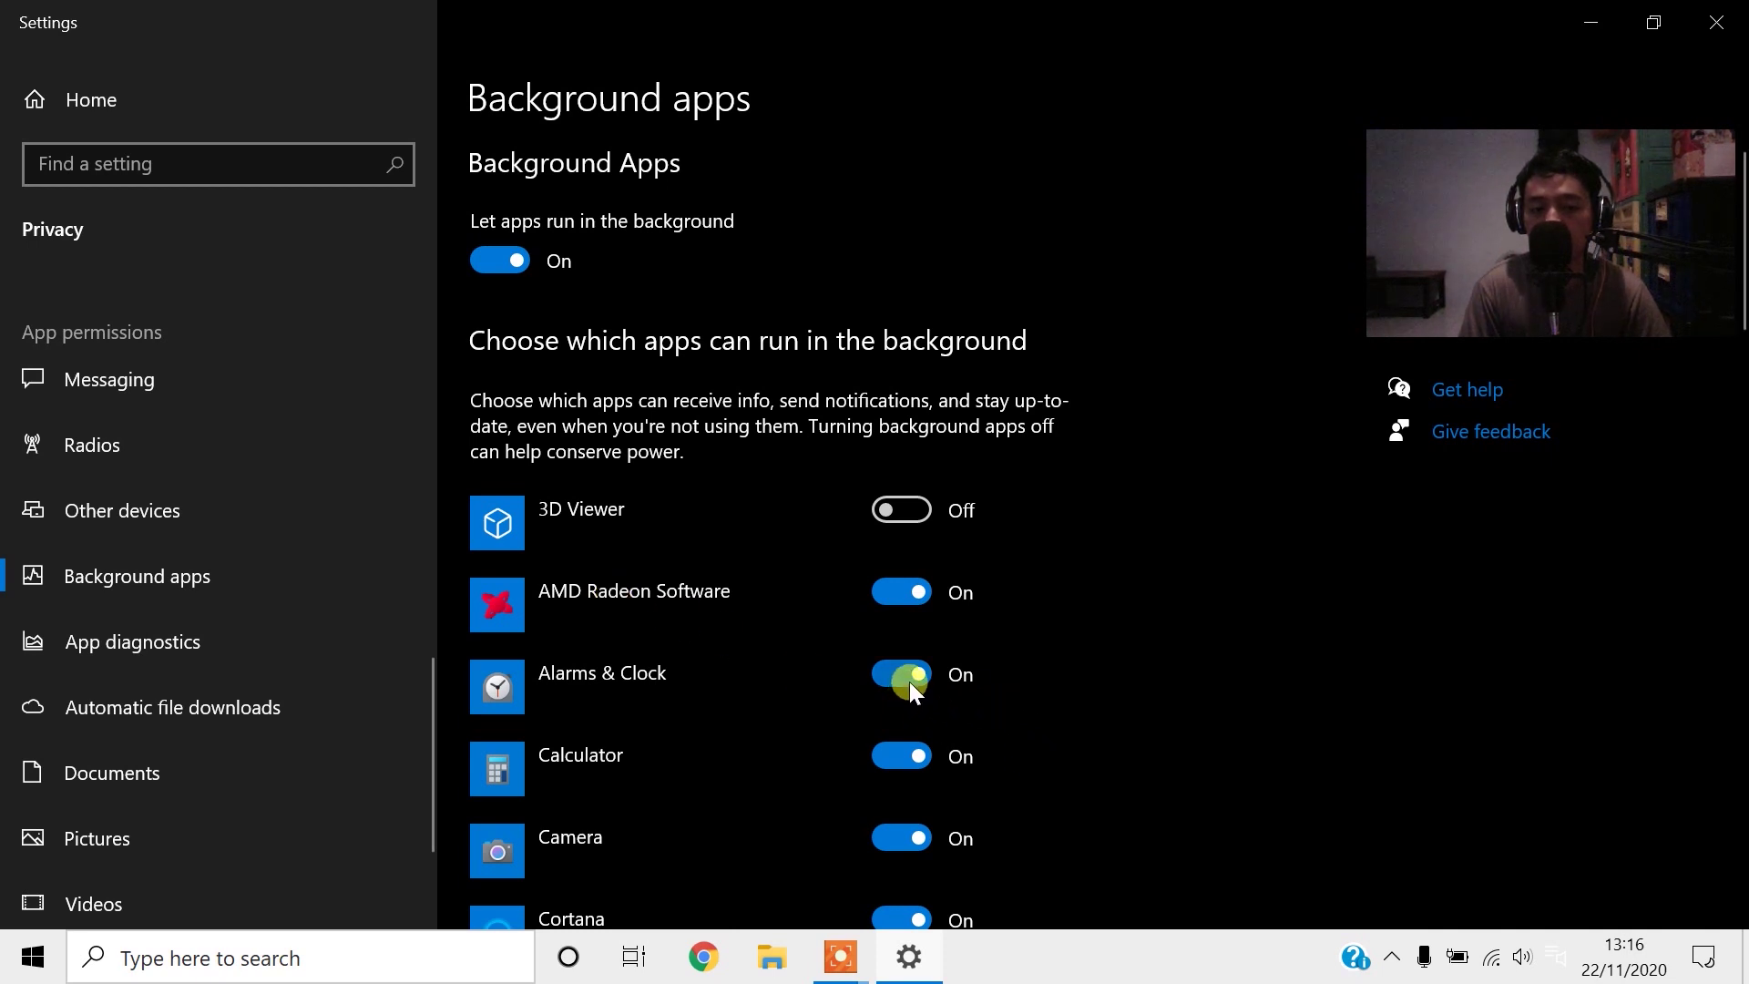
Step: Stop Alarms & Clock, Calculator, Feedback Hub, Full Battery & Theft Alarm and Get Help from running in the background
left_click(886, 673)
left_click(892, 762)
left_click_drag(1742, 244, 1736, 338)
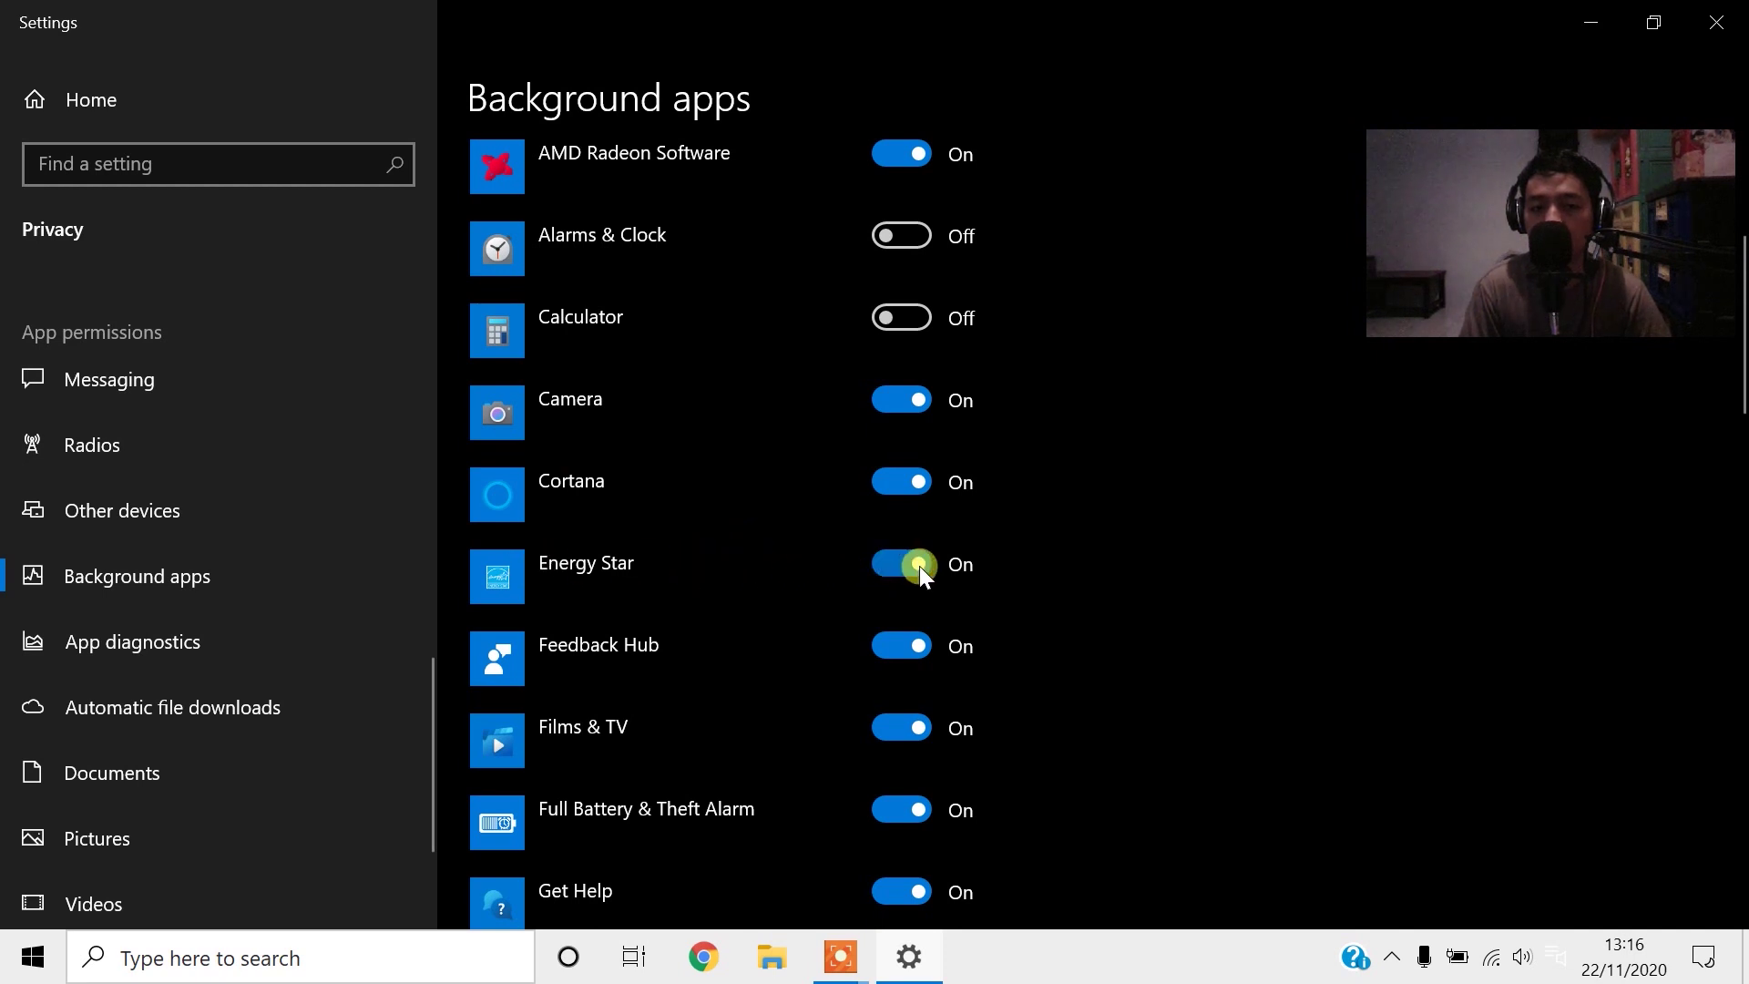
left_click(926, 645)
left_click(926, 891)
Step: Turn off background running for Maps and Messaging
scroll(550, 359, "down", 5)
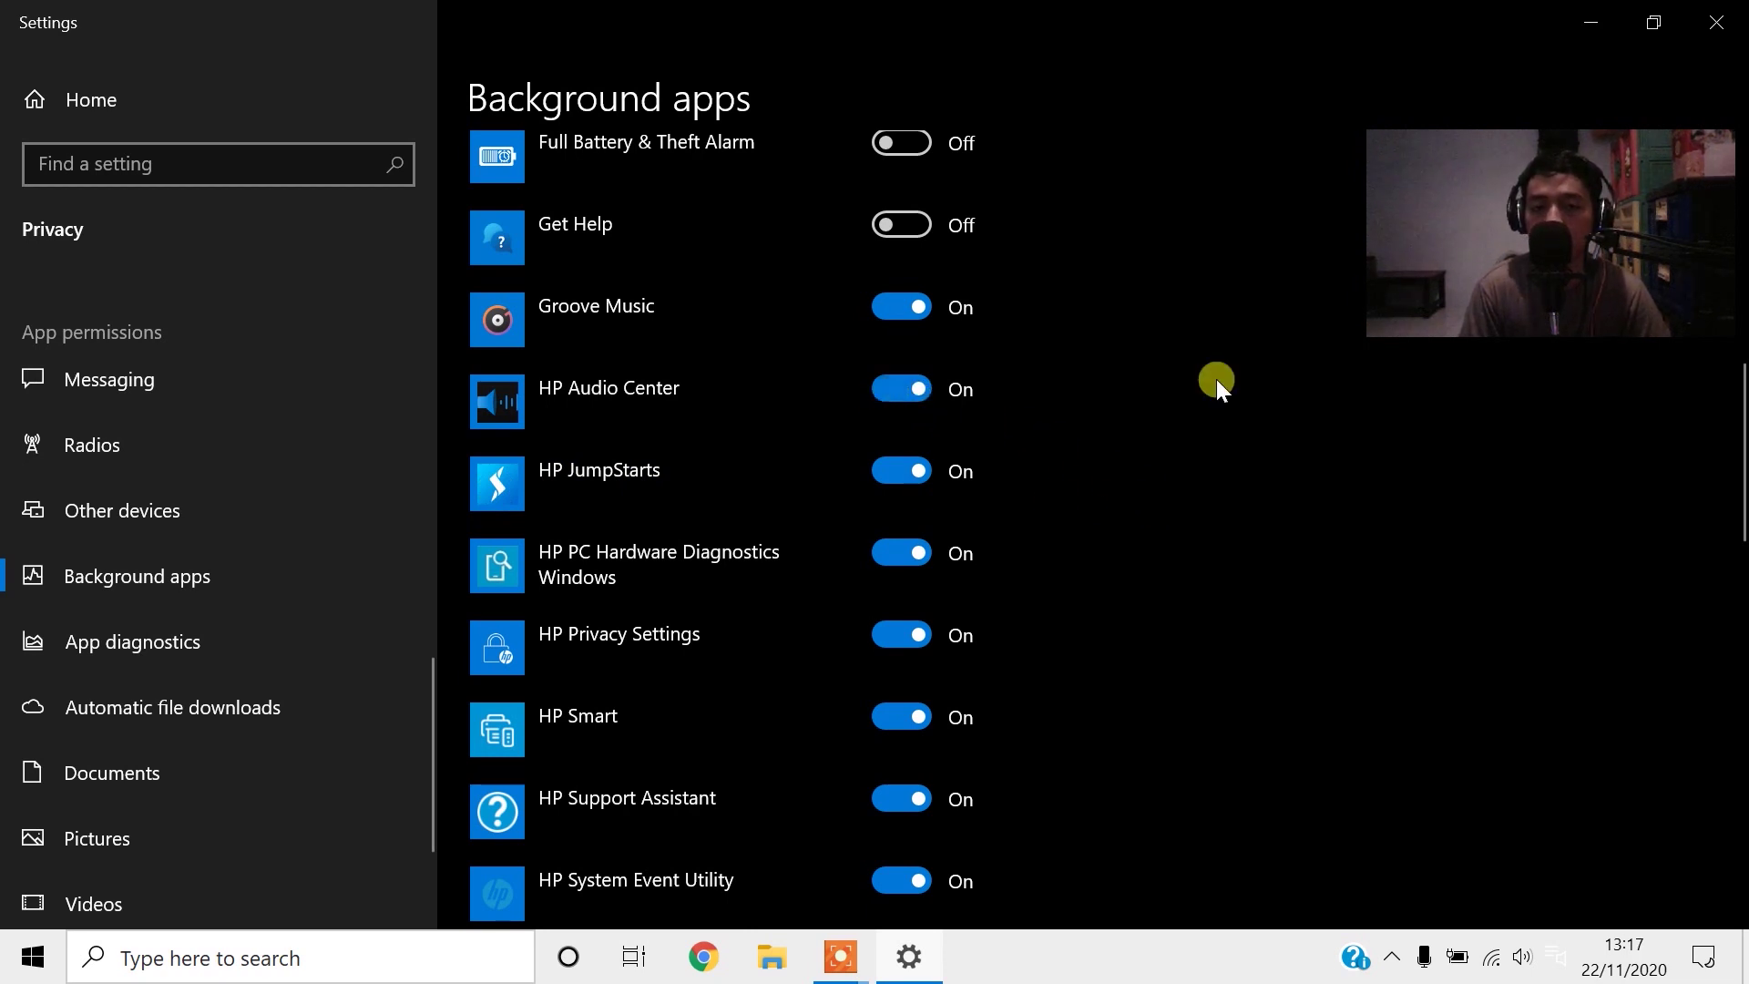
scroll(1737, 390, "down", 1)
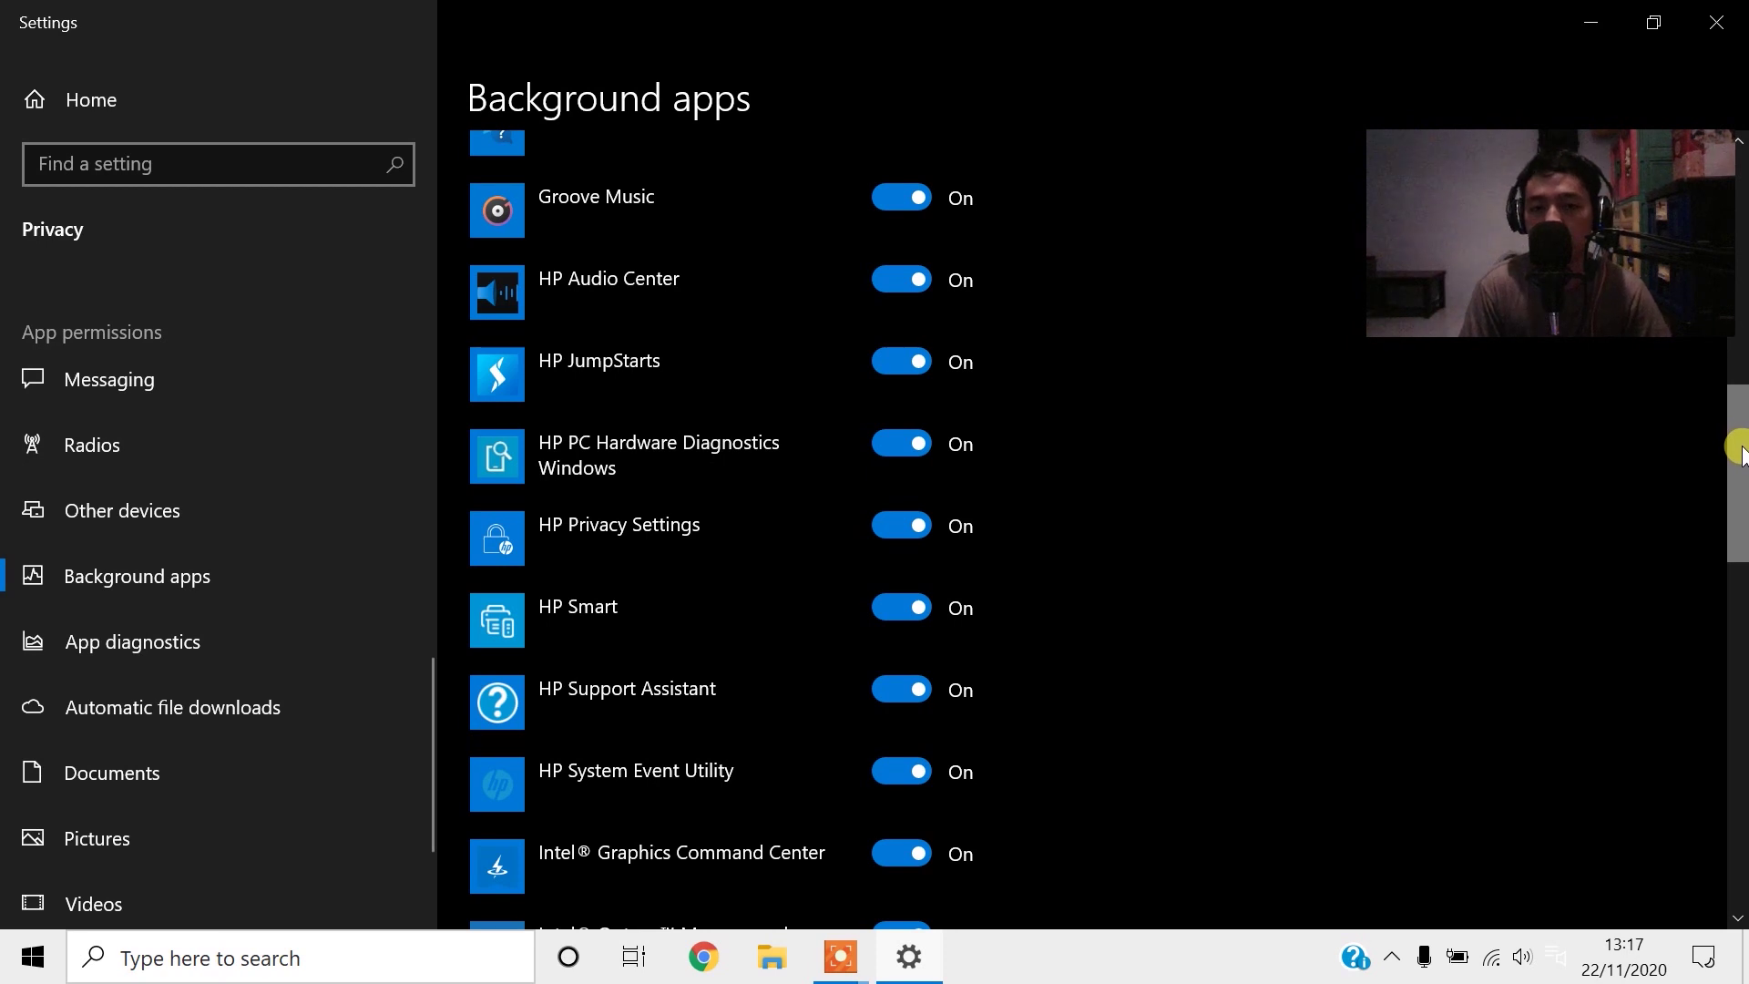
left_click_drag(1738, 441, 1695, 533)
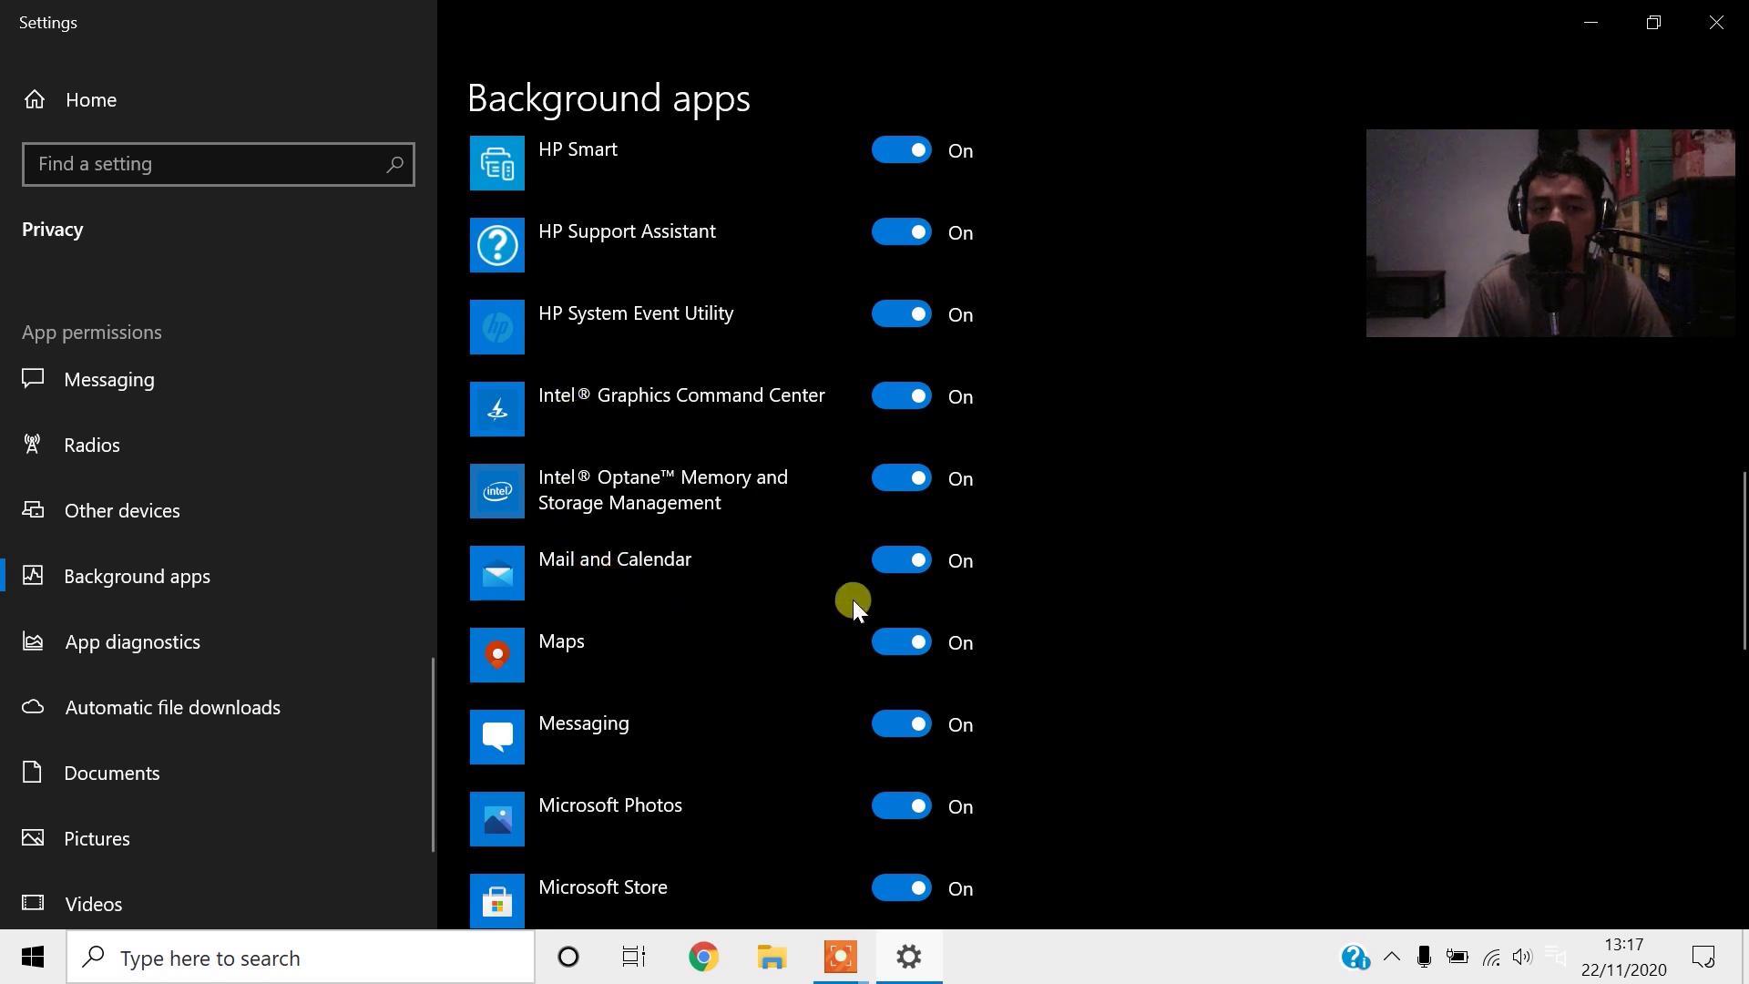
left_click(913, 571)
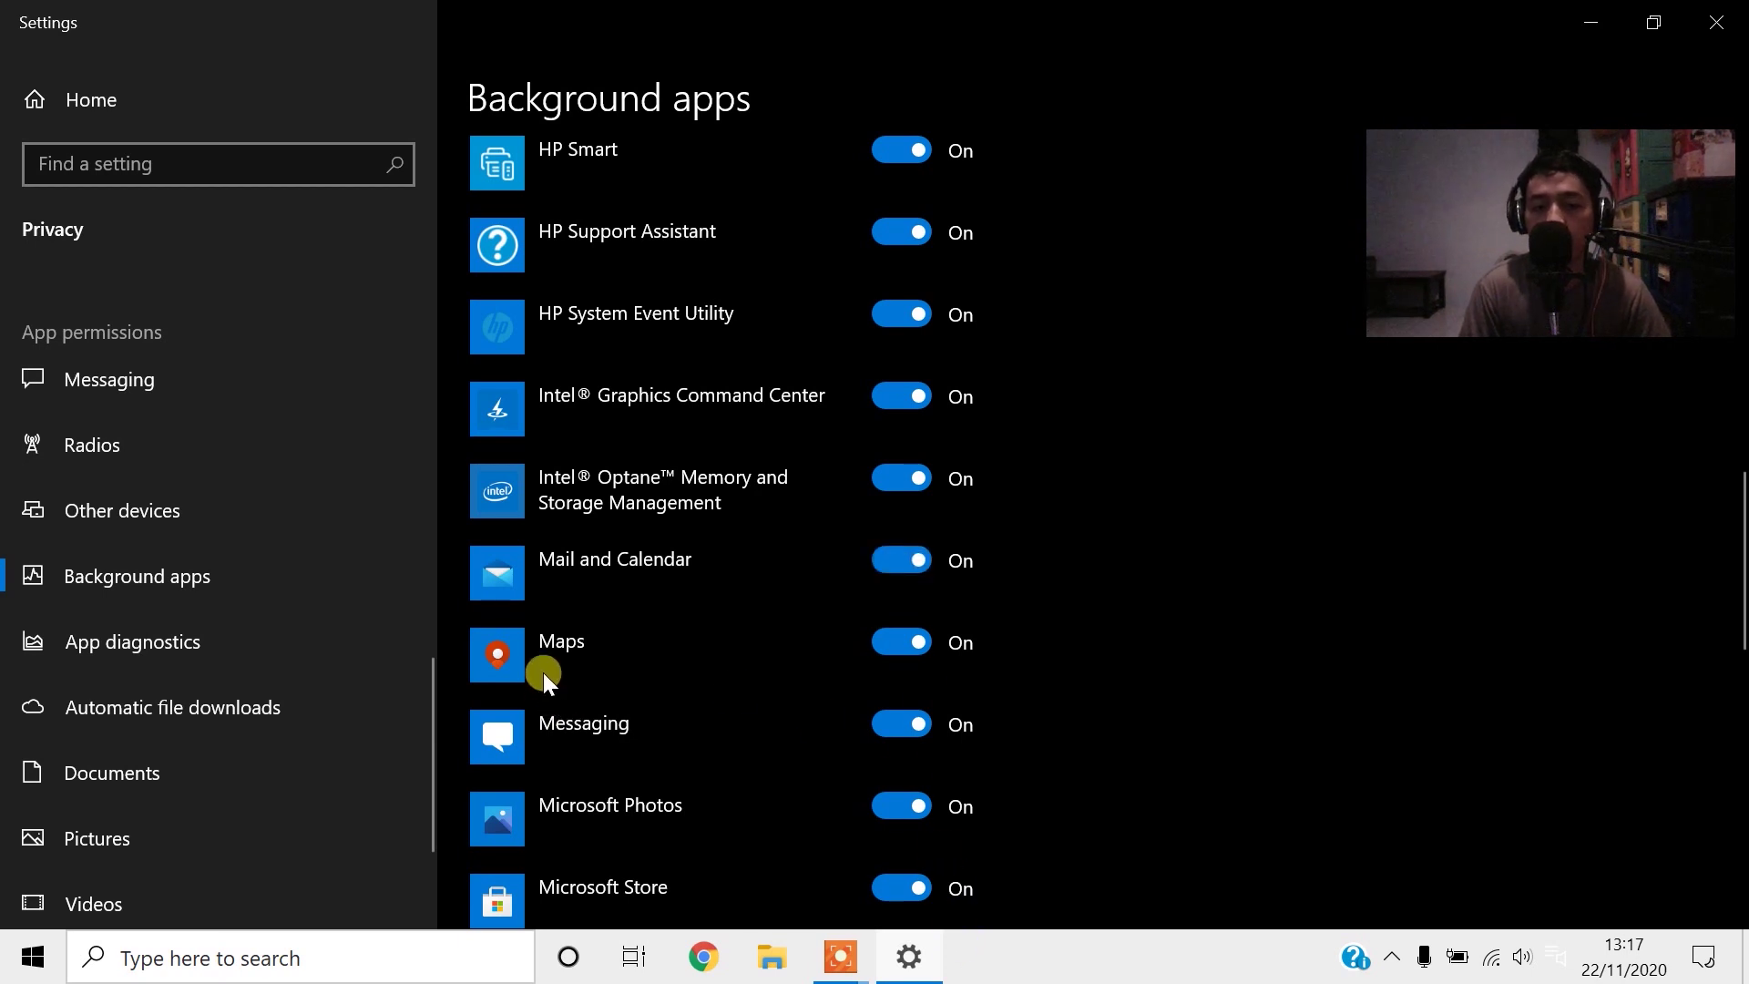
left_click(912, 640)
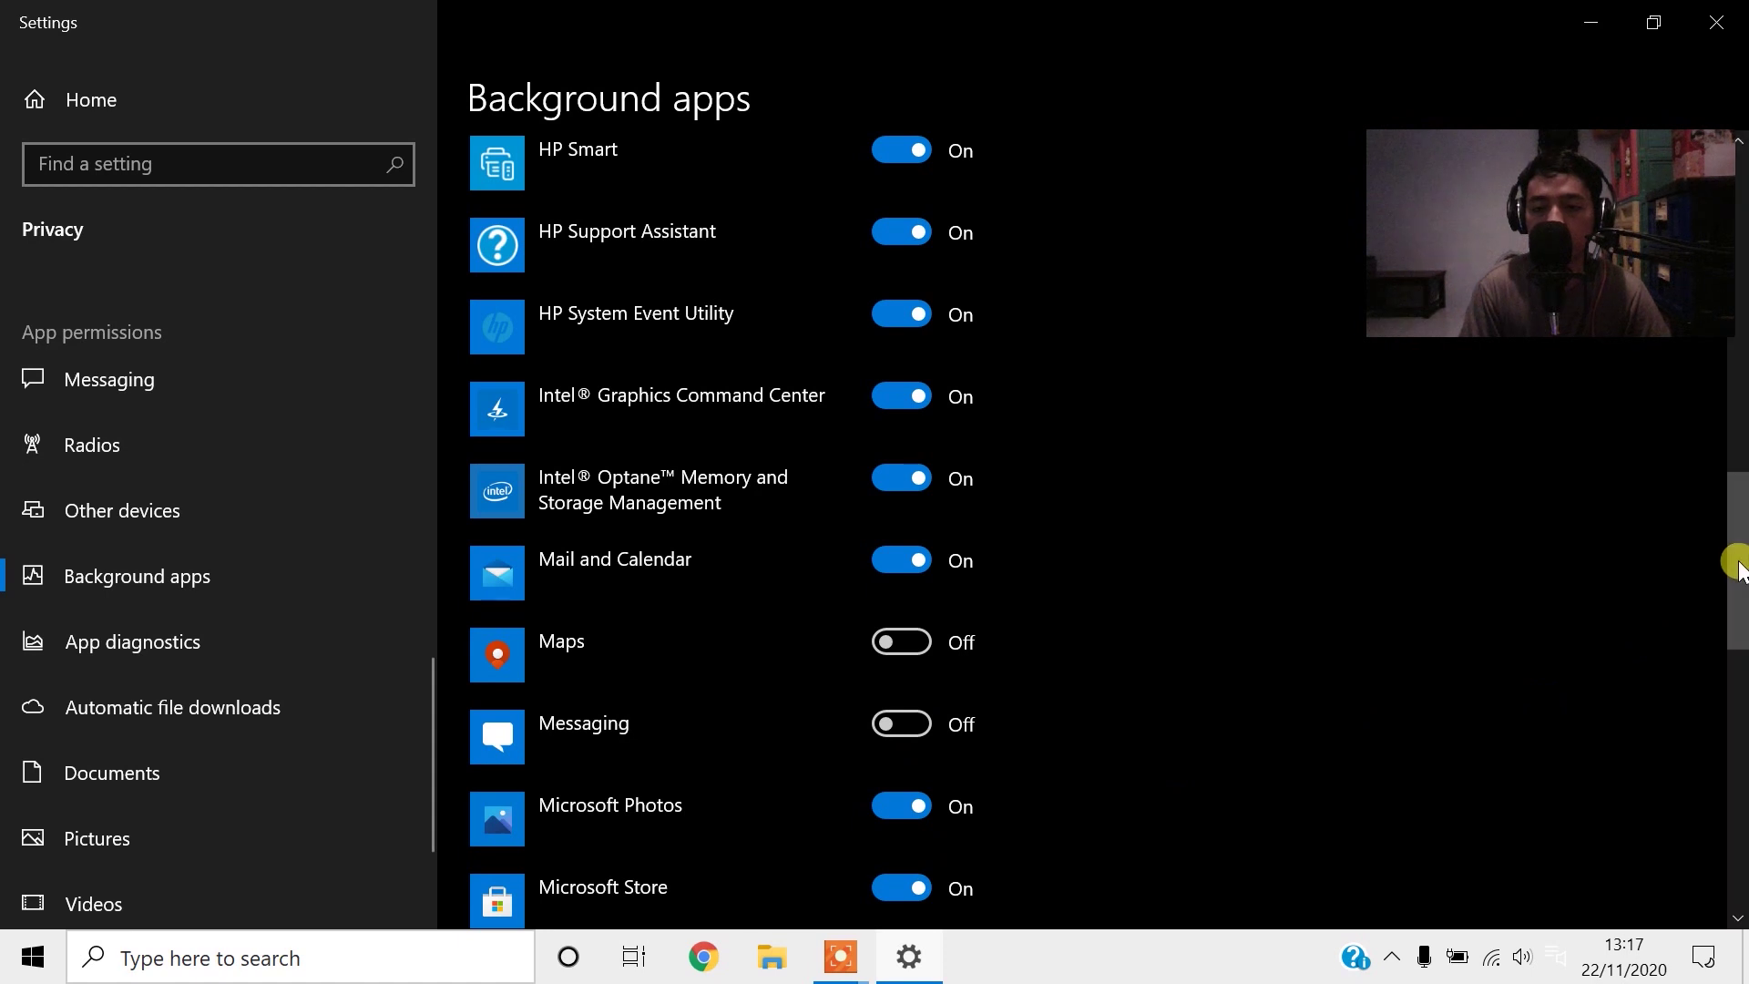
Step: Turn off background running for Paint 3D, People, Sticky Notes, Tips and Weather
left_click_drag(1738, 565, 1731, 702)
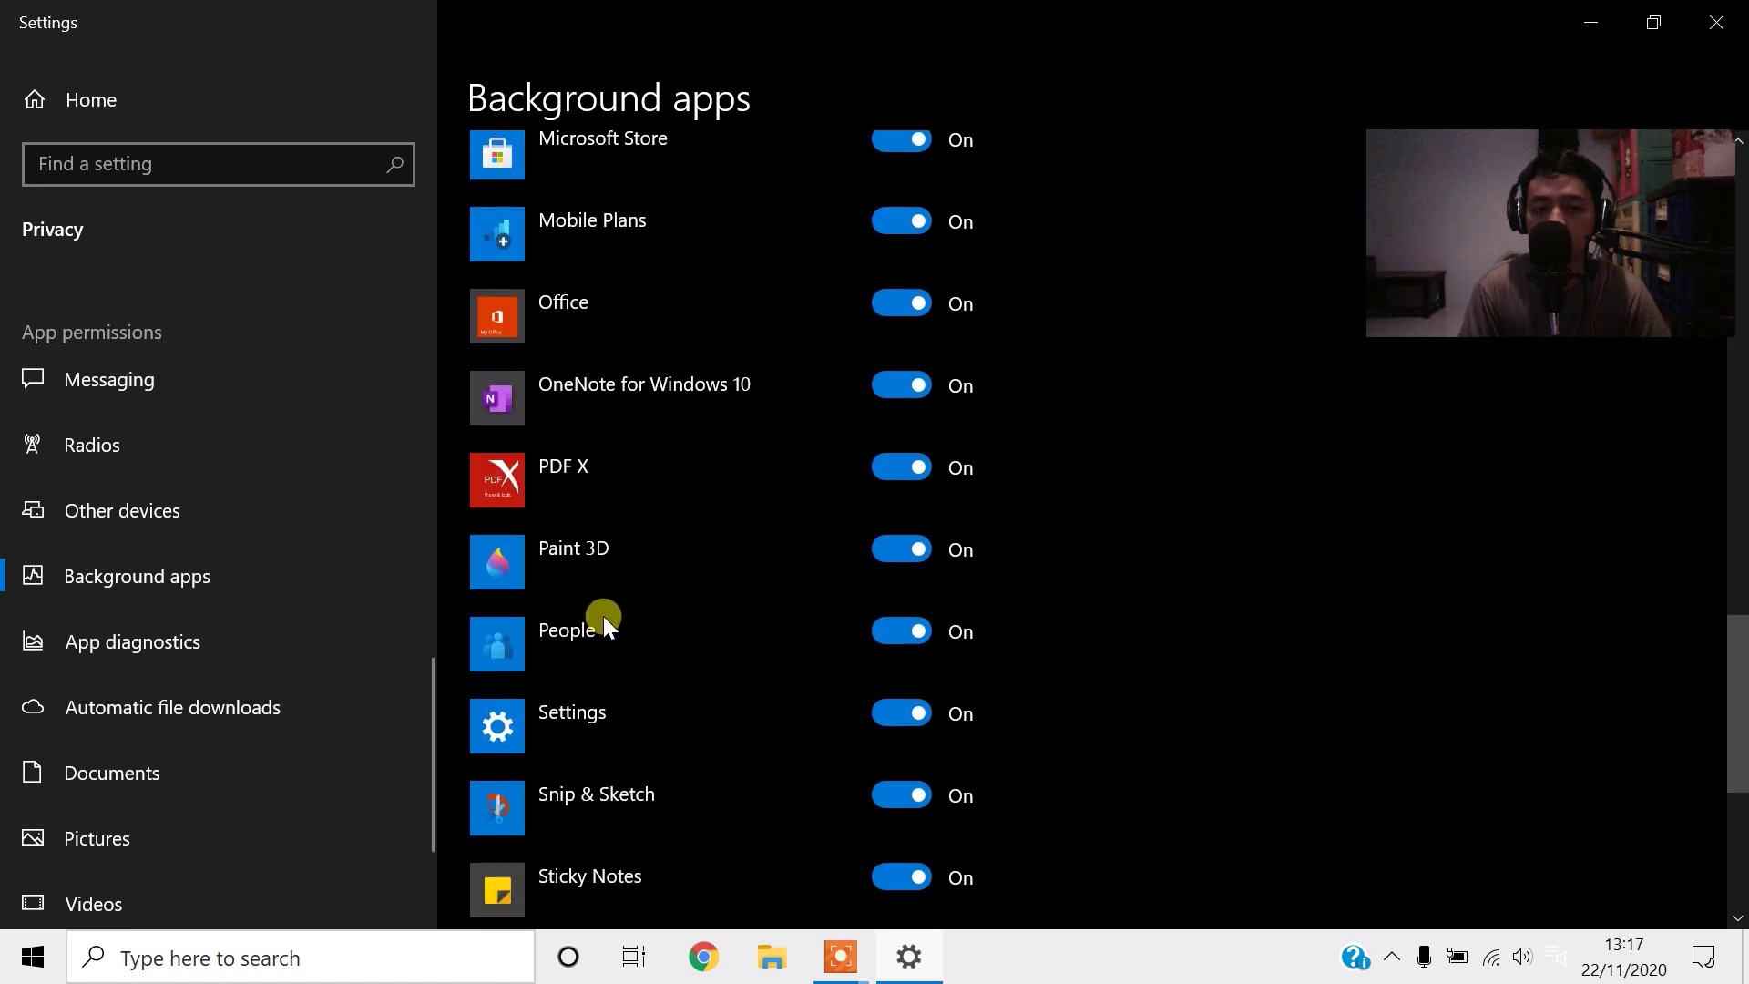
left_click(905, 555)
left_click(929, 628)
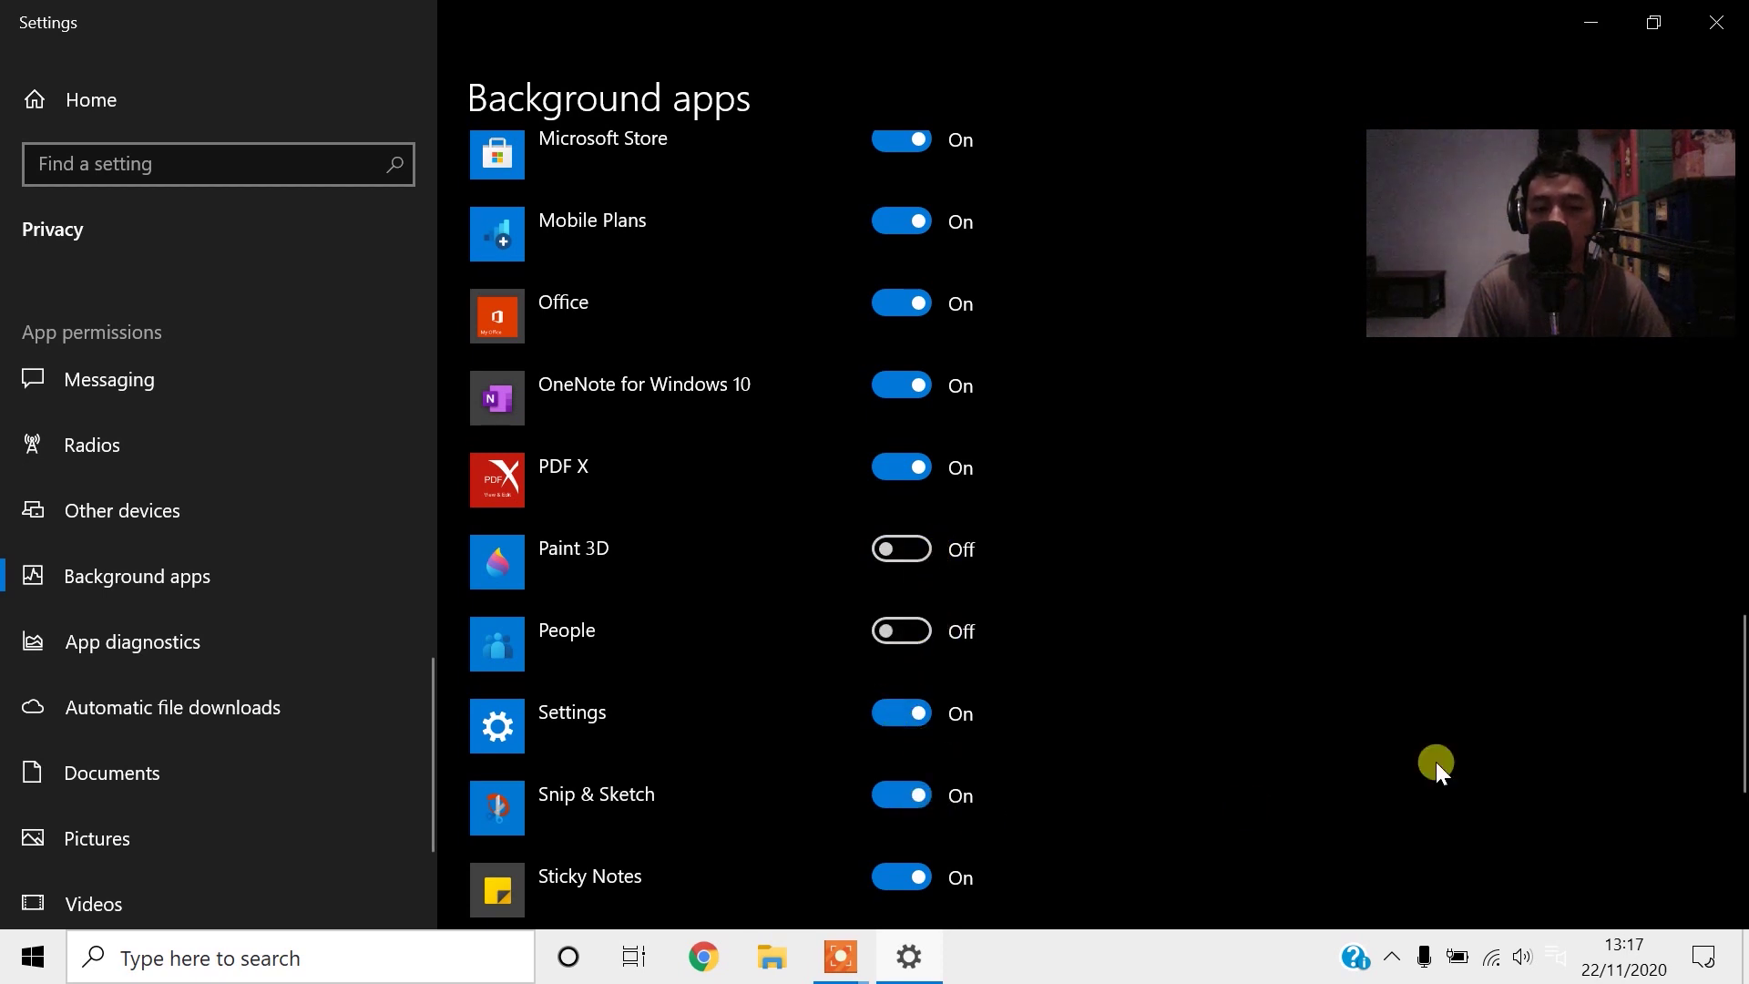
left_click_drag(1734, 672, 1722, 734)
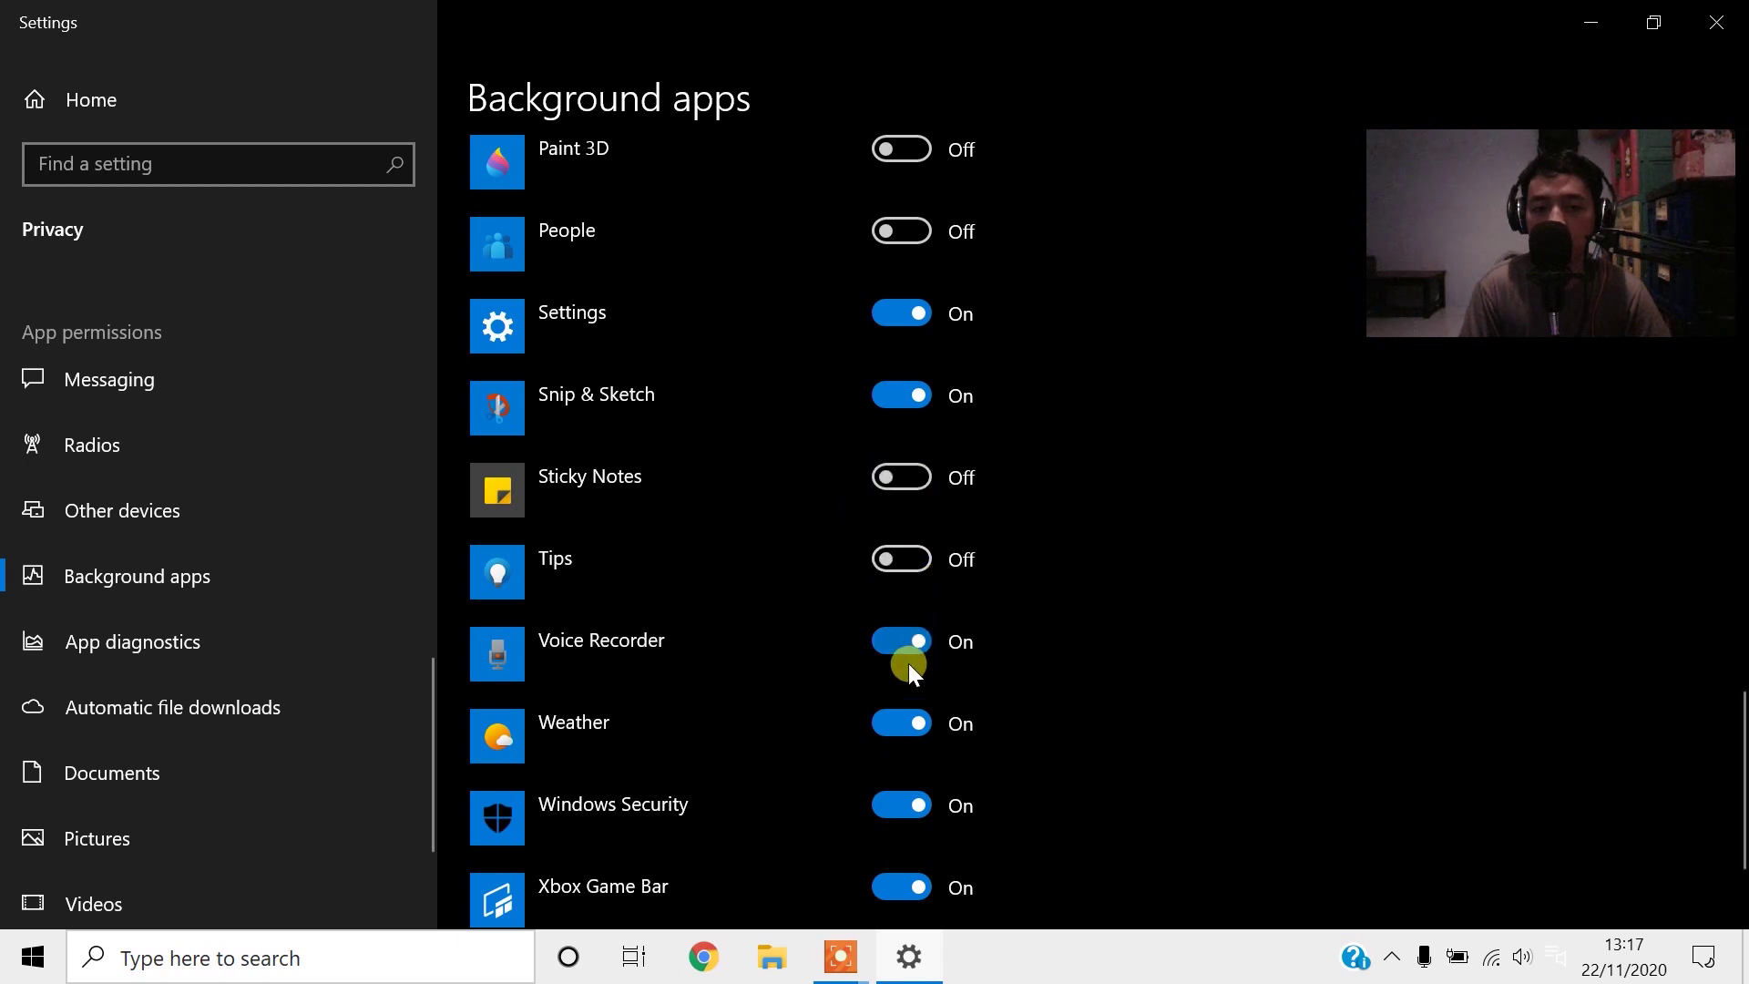
left_click(905, 728)
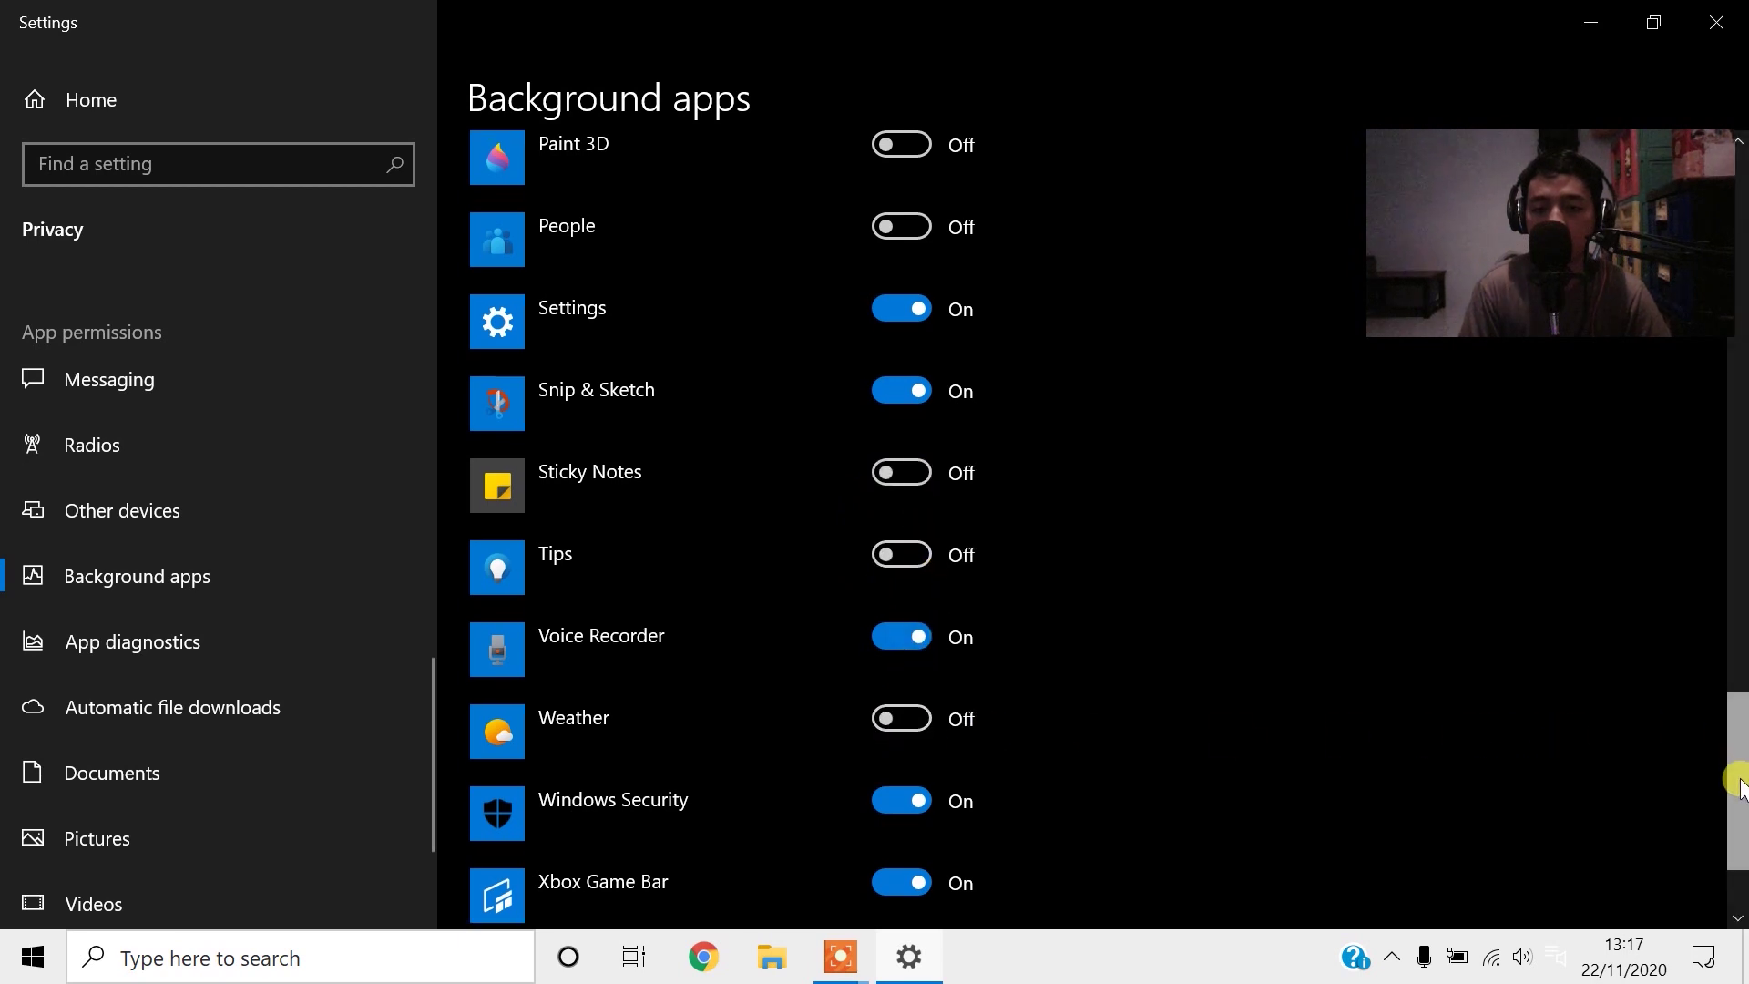
Step: Turn off background running for Xbox Game Bar and Your Phone, and close the Settings window
left_click_drag(1737, 774, 1740, 825)
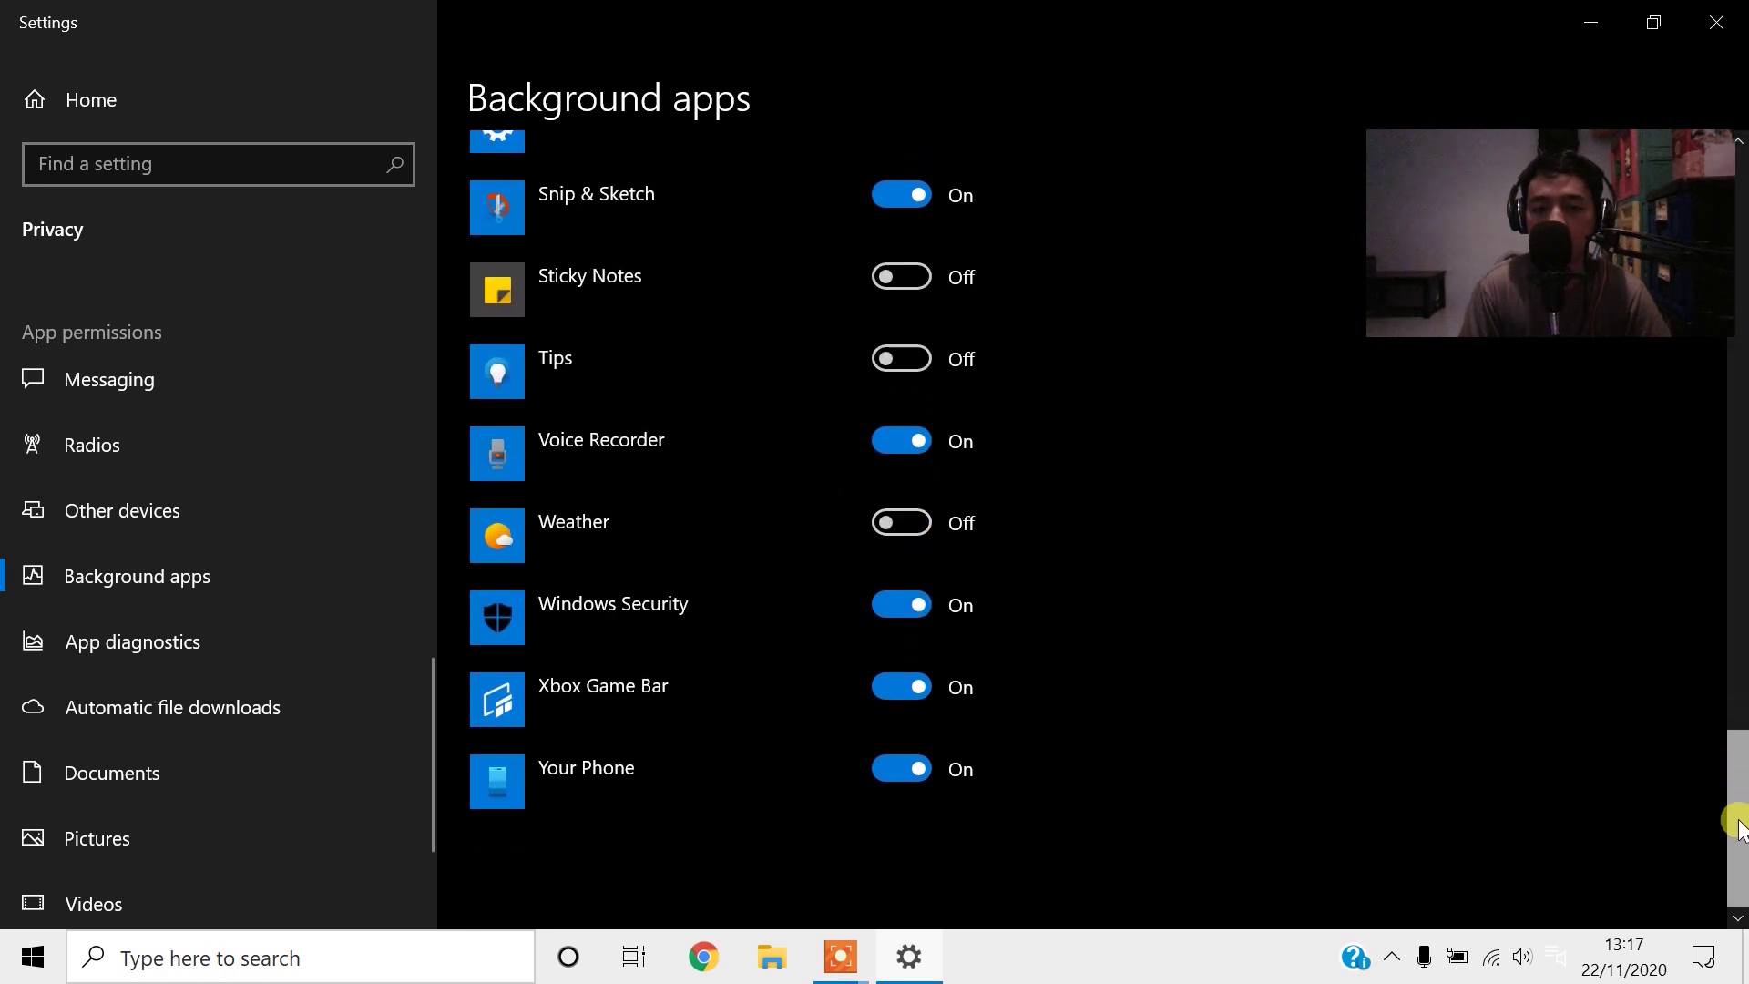
left_click(923, 760)
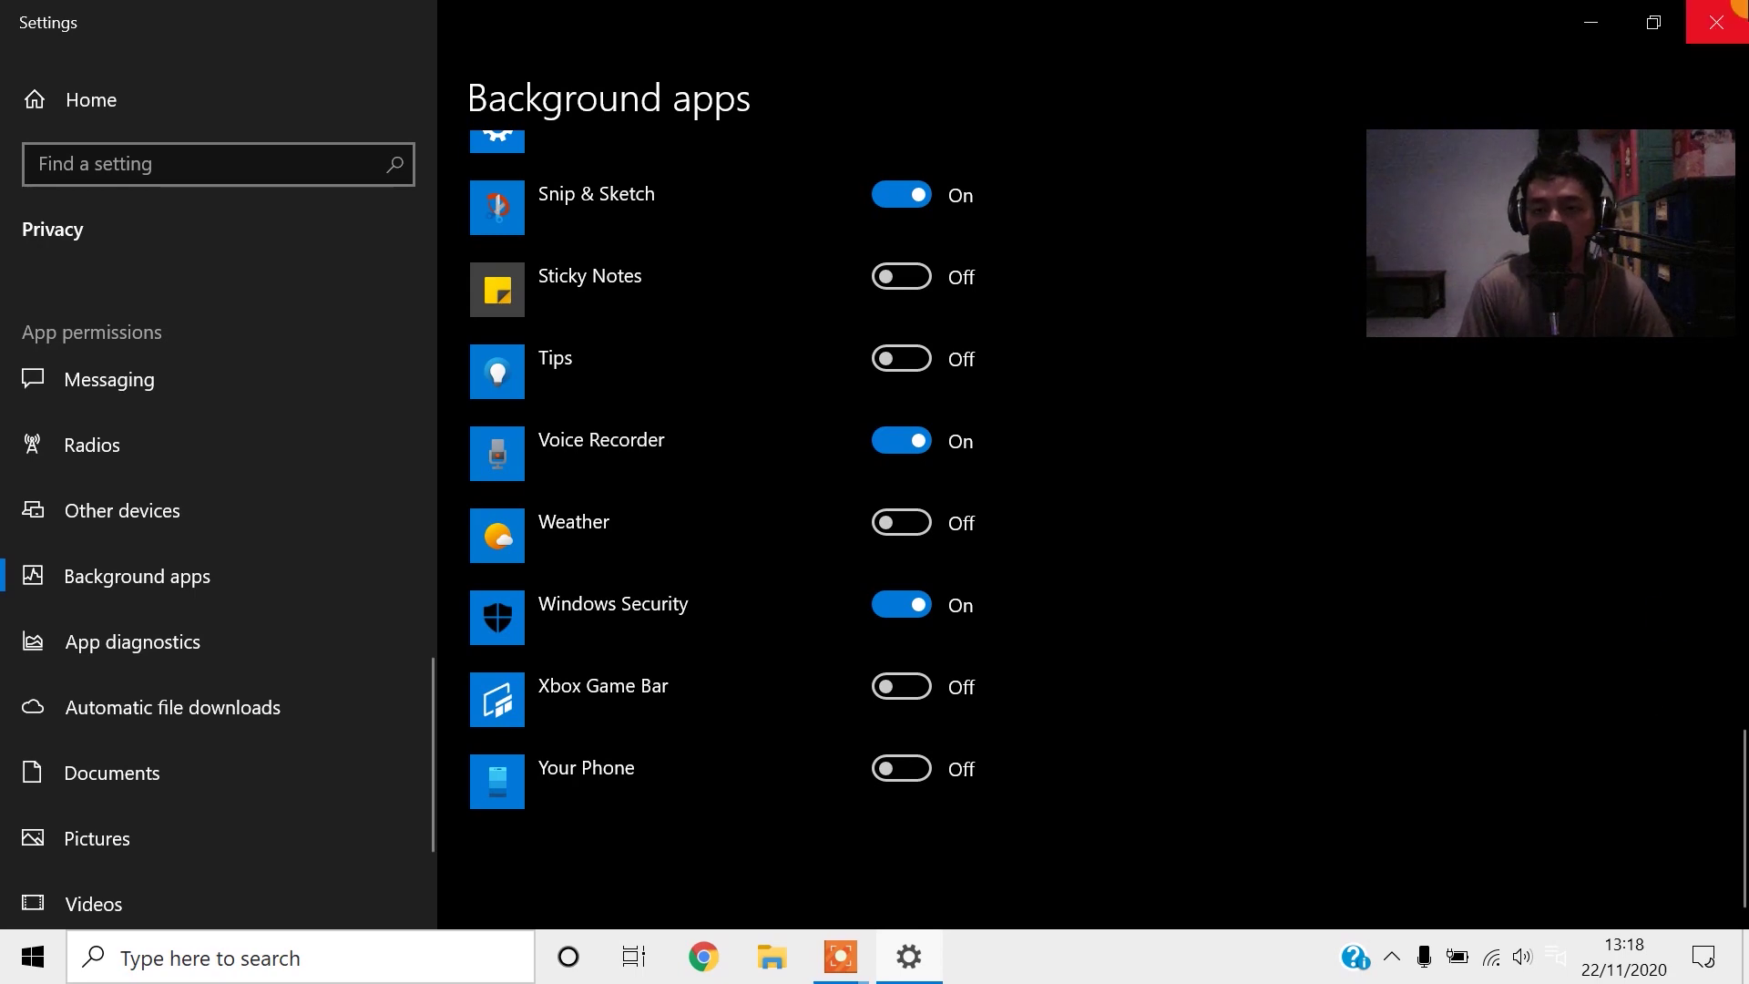
left_click(1739, 5)
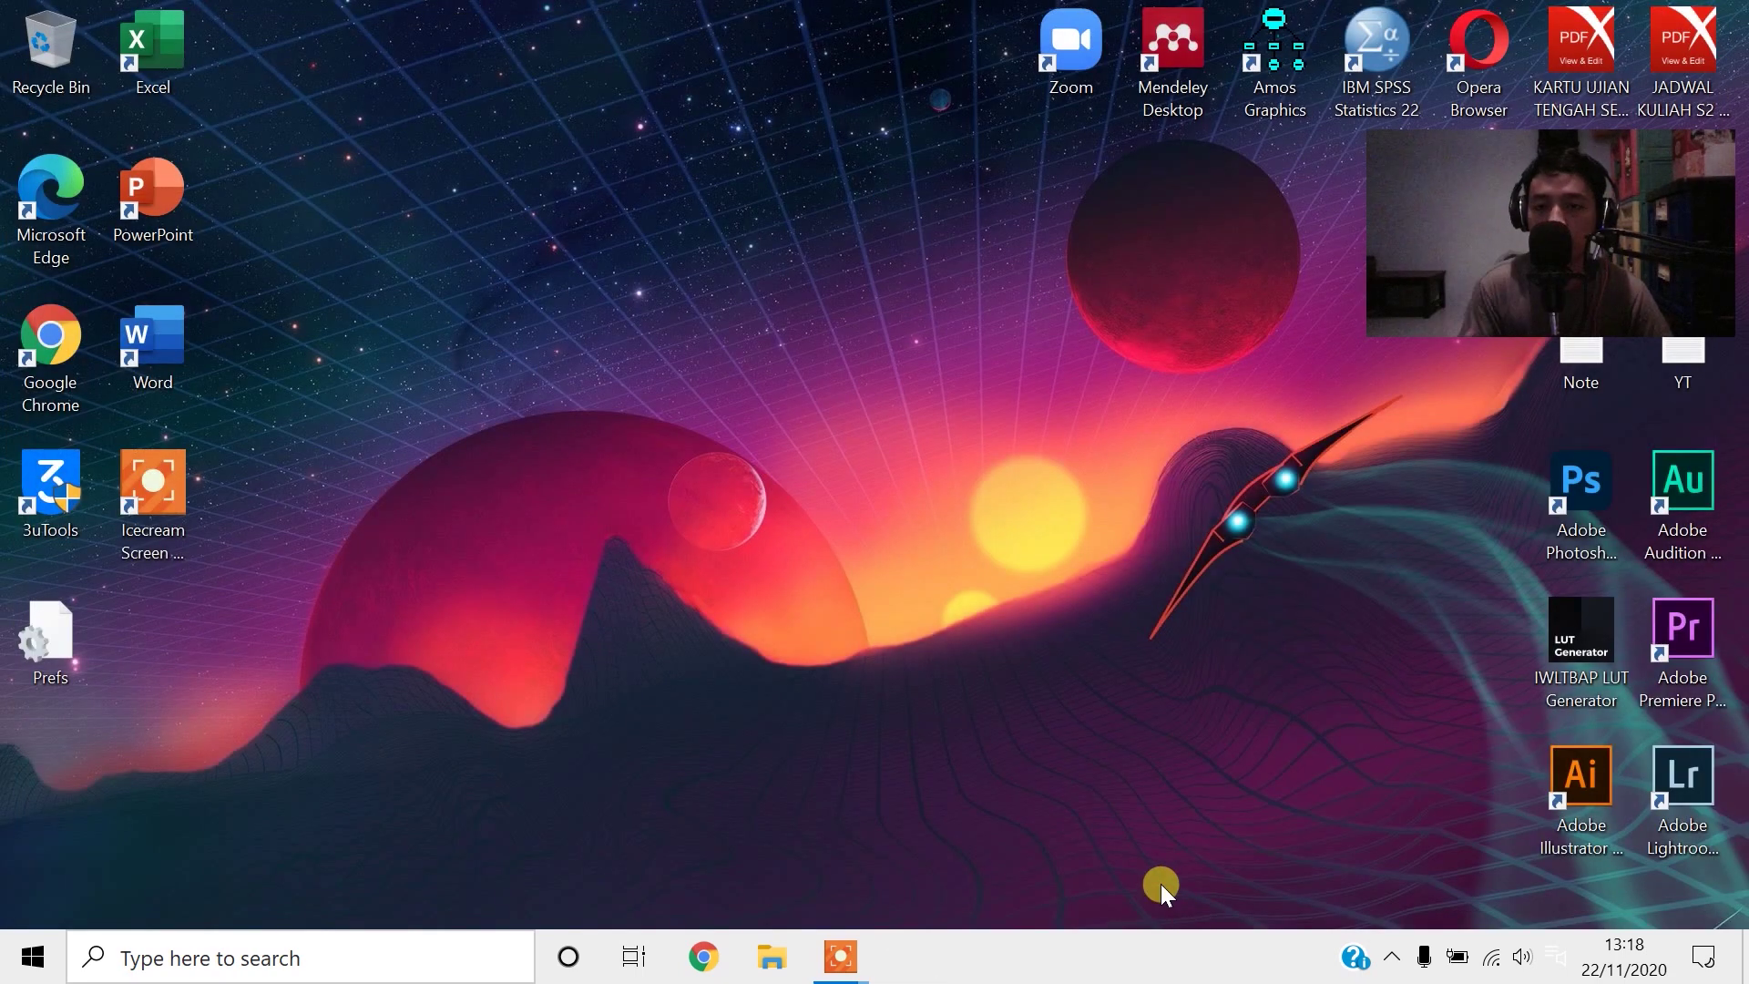